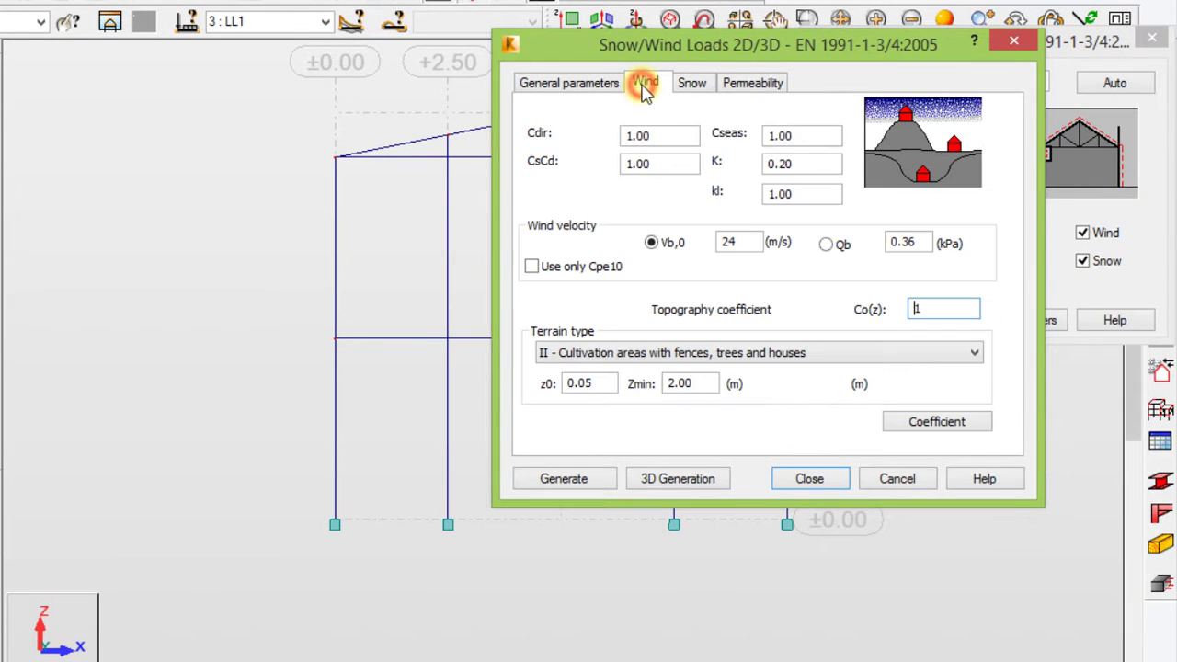
Step: Set the basic wind velocity Vb,0 to 30 m/s in the wind parameters
left_click(750, 242)
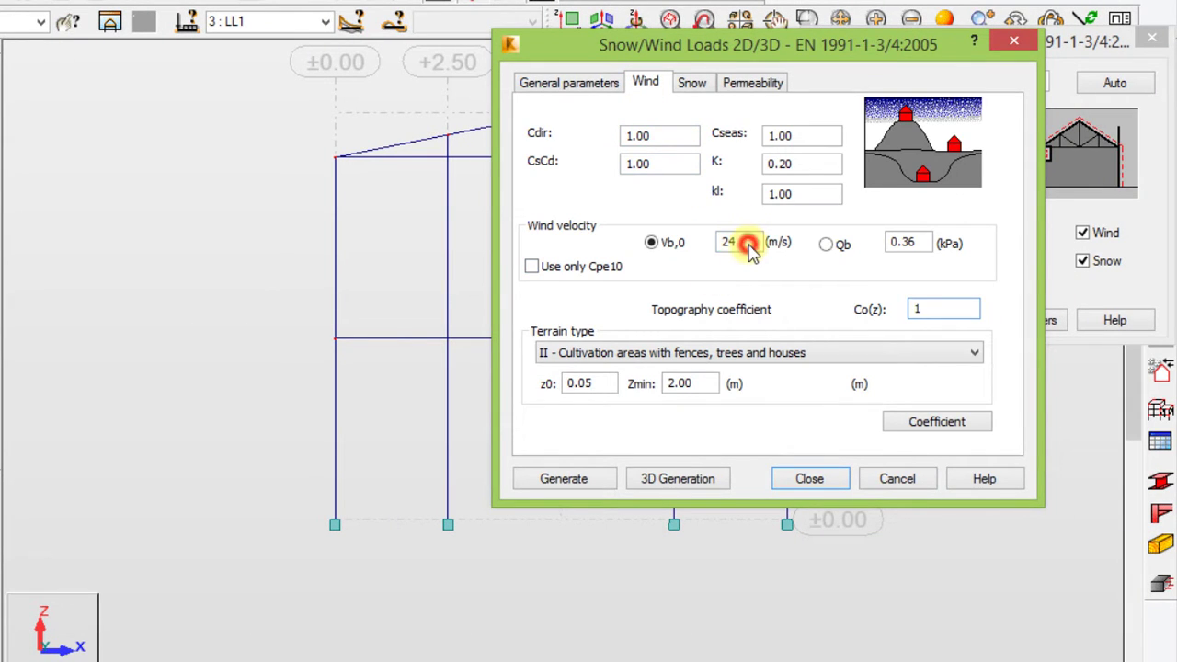
left_click(651, 242)
type("30")
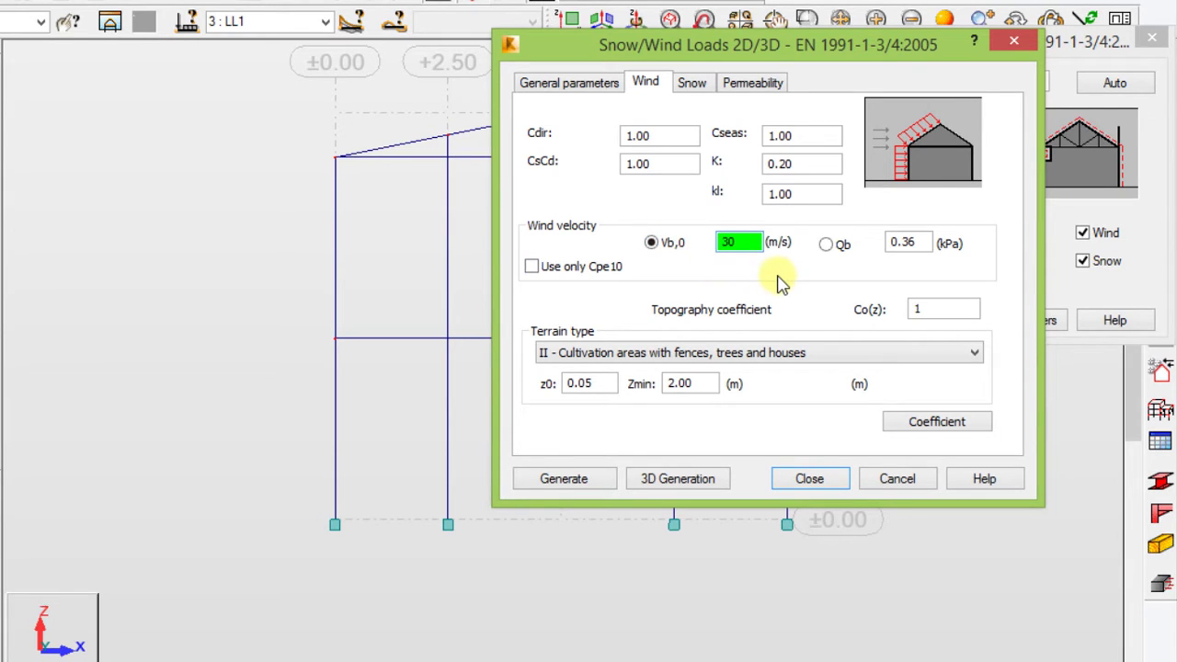
Step: Review the snow parameters and set the permeability to Closed structure (Cpi = 0)
left_click(691, 83)
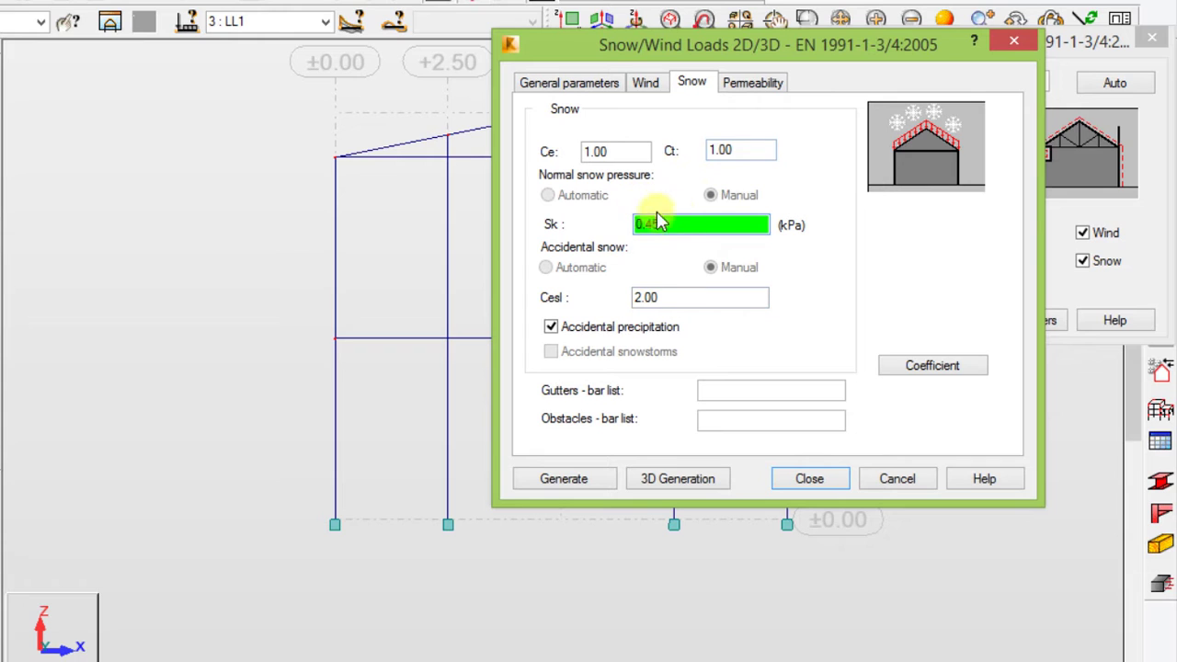
left_click(754, 83)
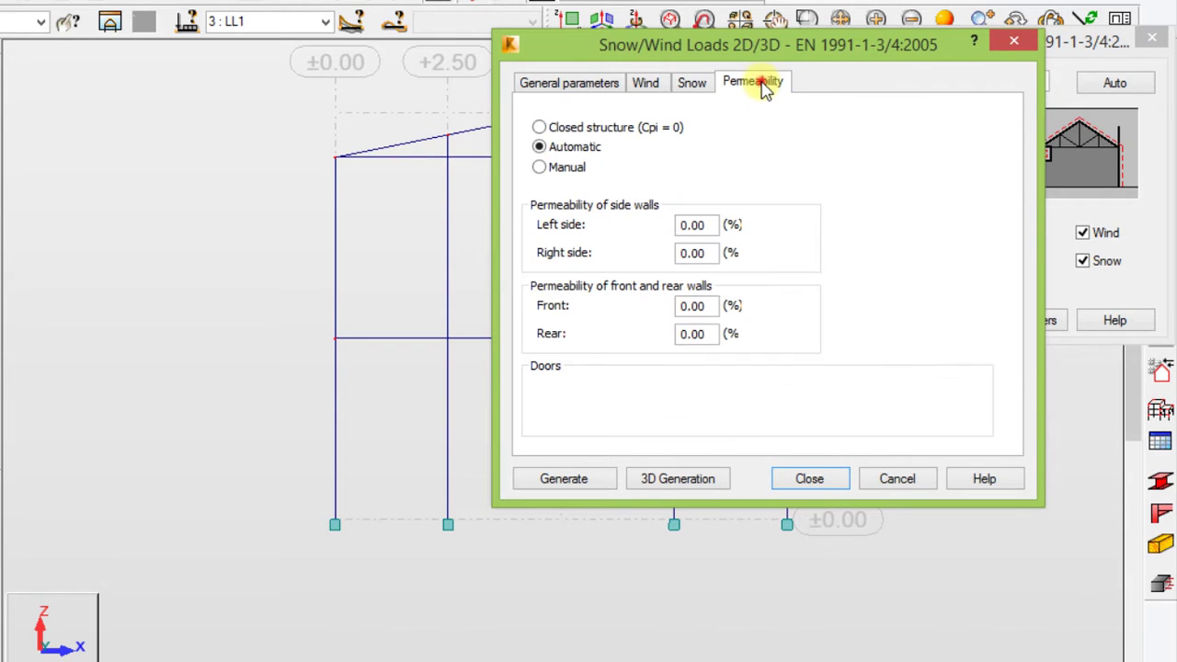
left_click(563, 127)
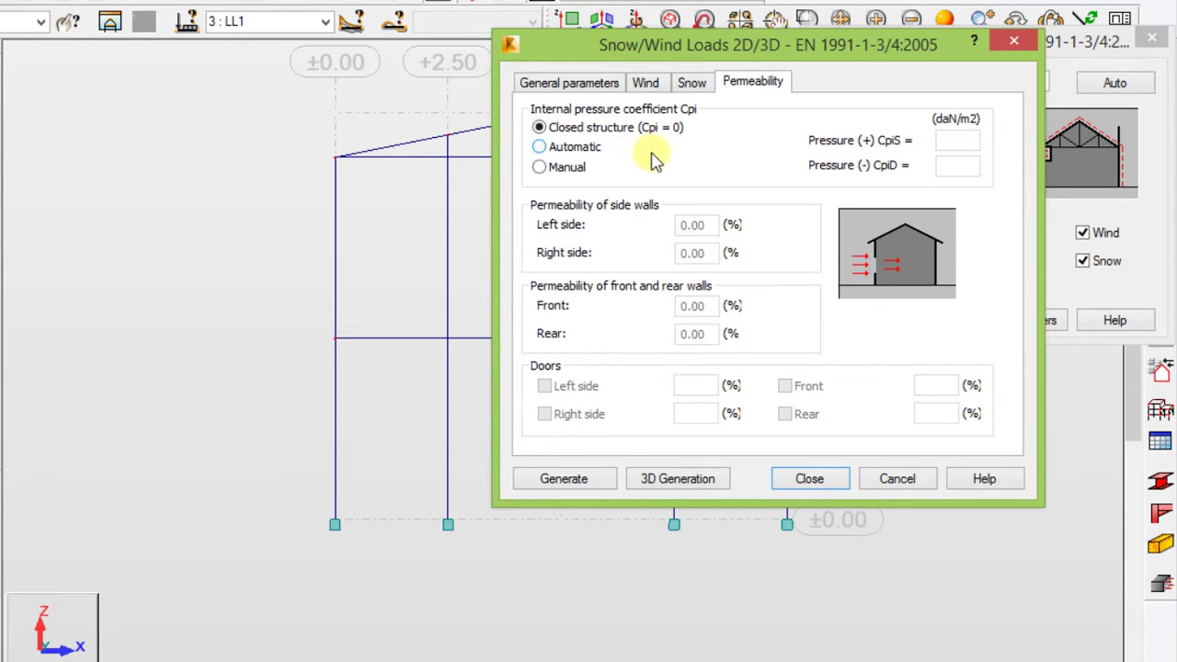
Step: Start the 3D generation, add an IPE 100 section from the European IPE family, and assign it to the longitudinal bars
left_click(704, 479)
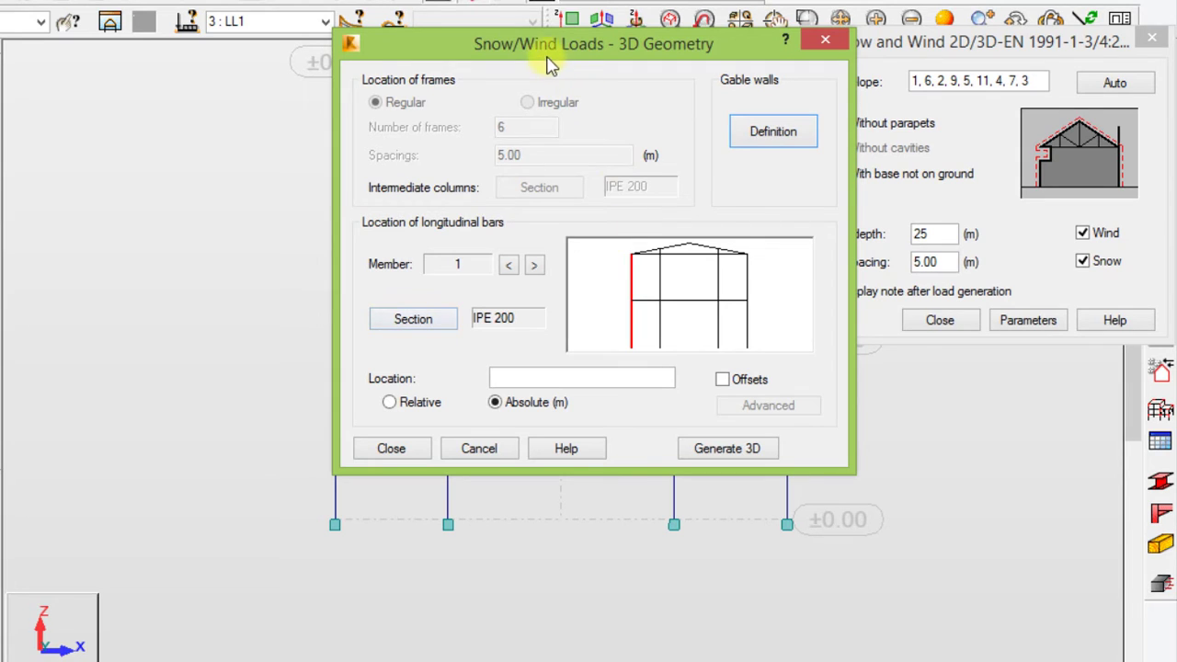
left_click_drag(547, 54, 619, 50)
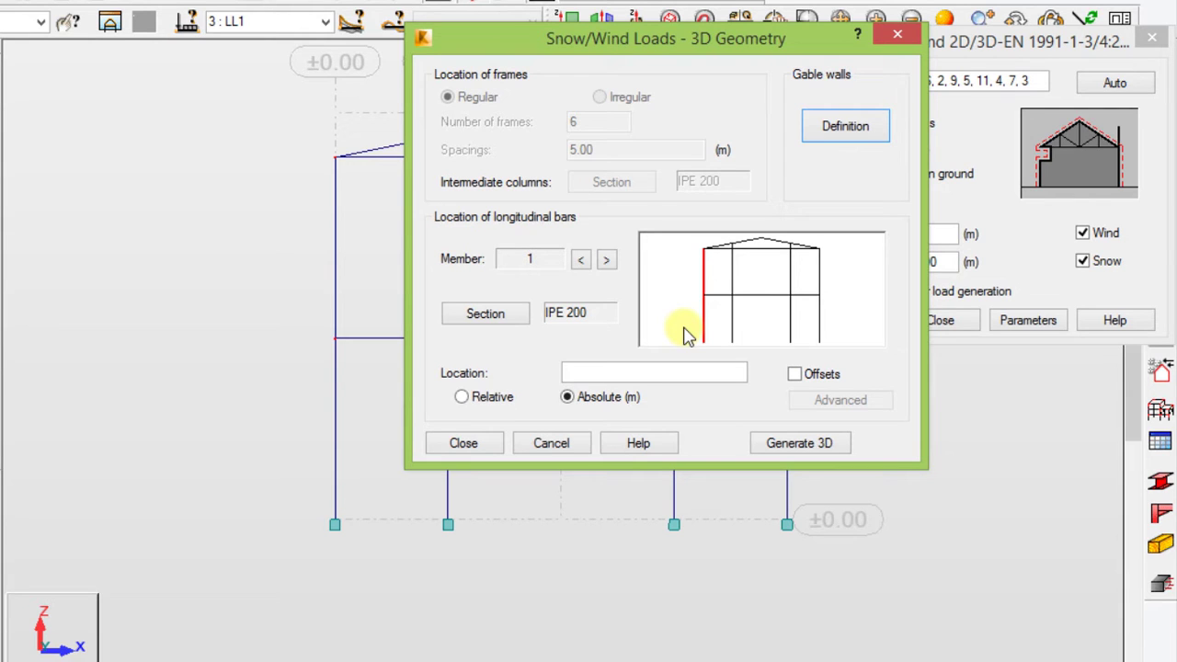
left_click(484, 315)
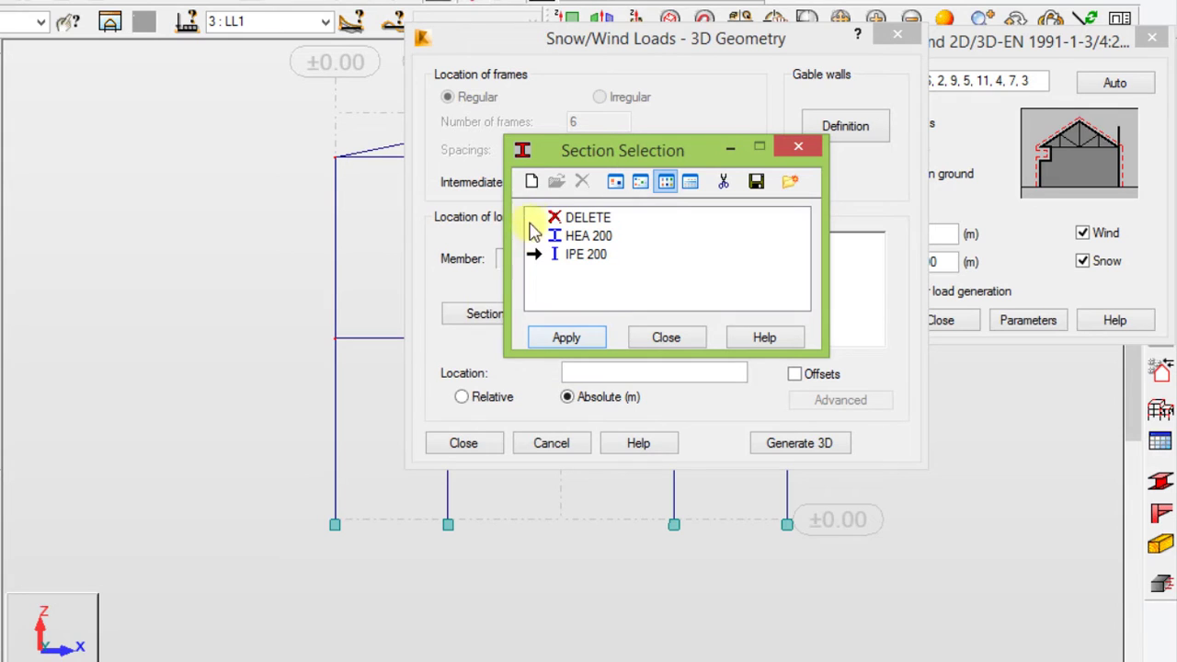
left_click(532, 182)
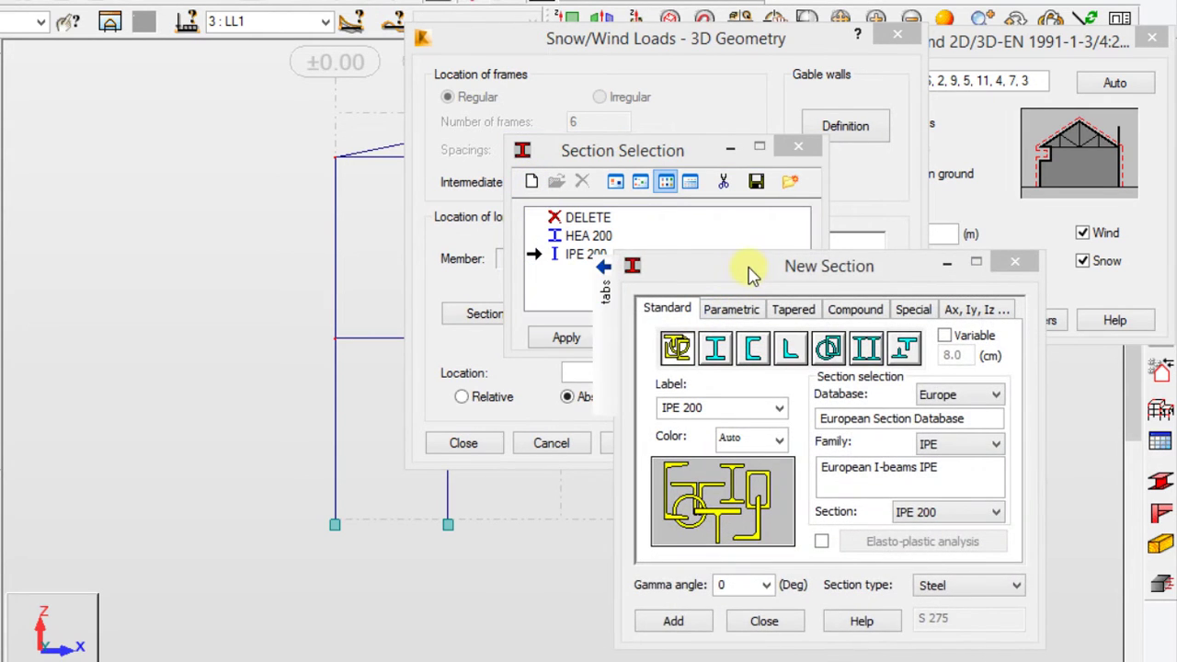
left_click_drag(749, 271, 741, 4)
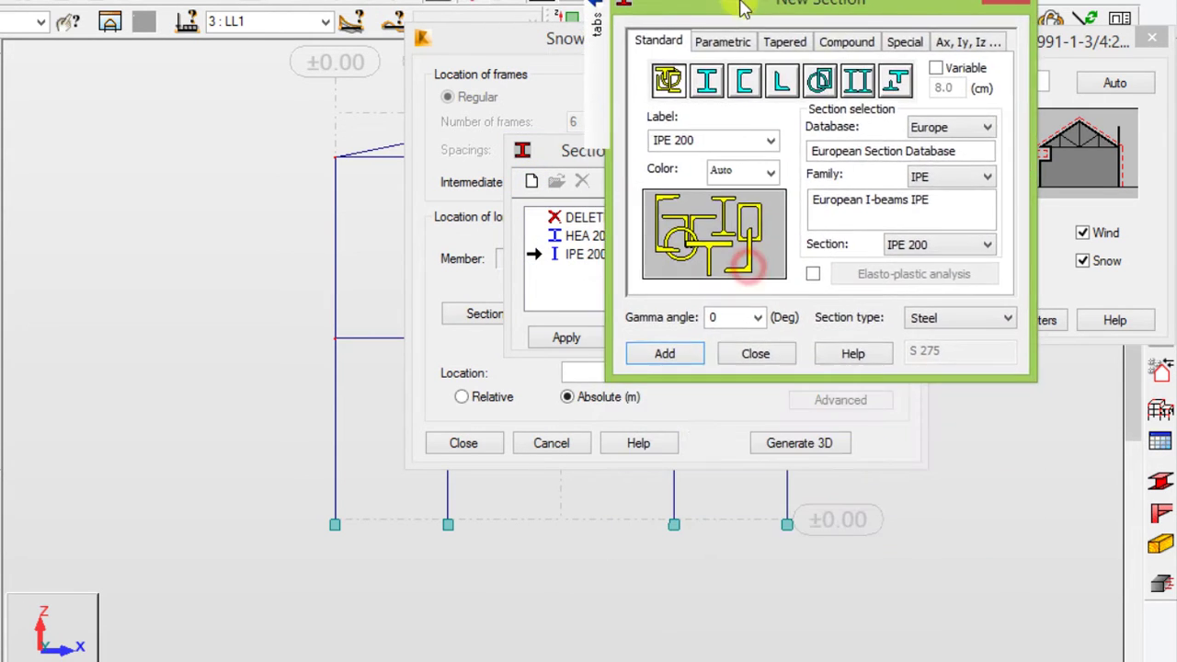
left_click(953, 250)
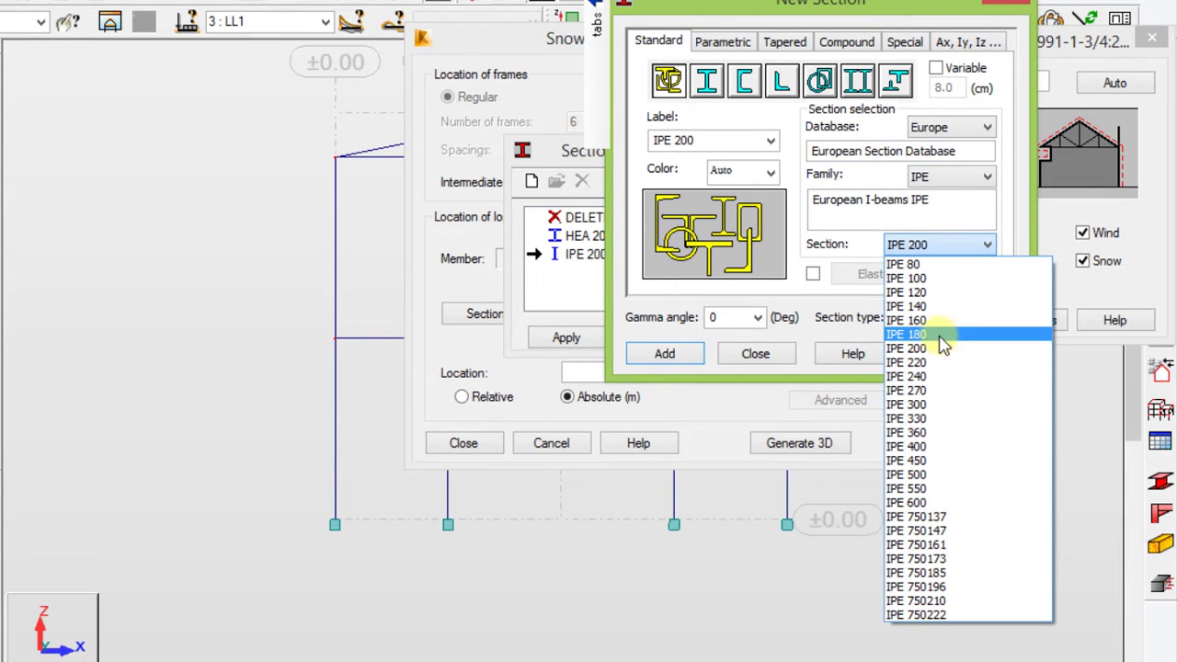
left_click(910, 278)
left_click(665, 353)
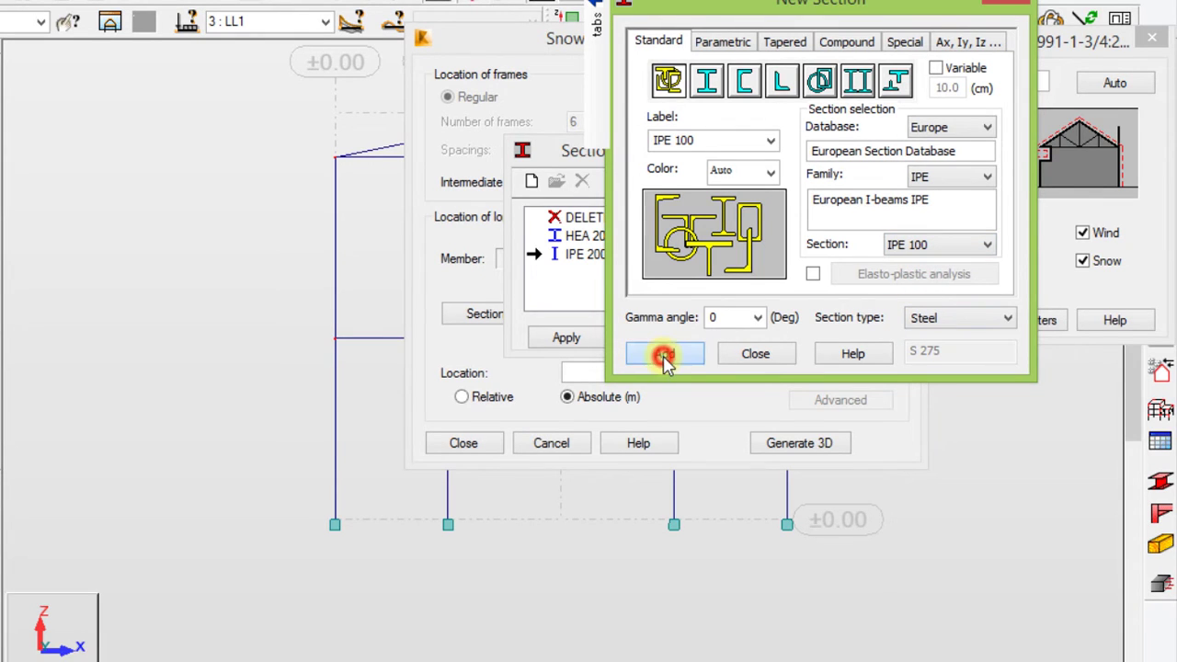
left_click(766, 354)
left_click(561, 256)
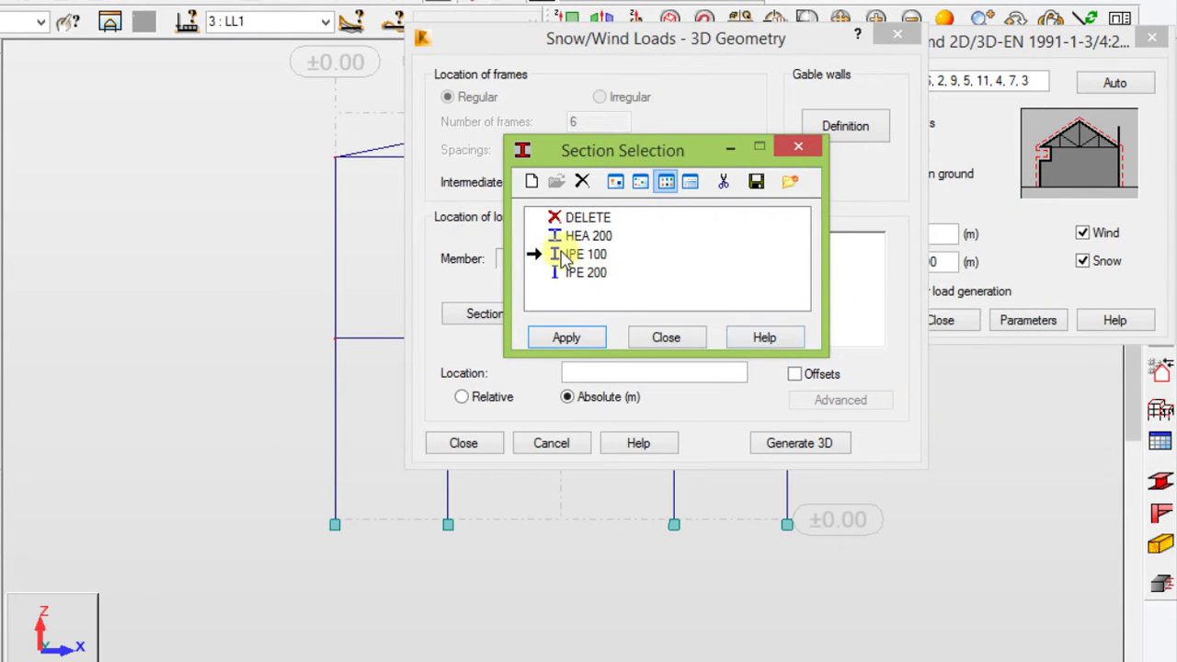
left_click(567, 337)
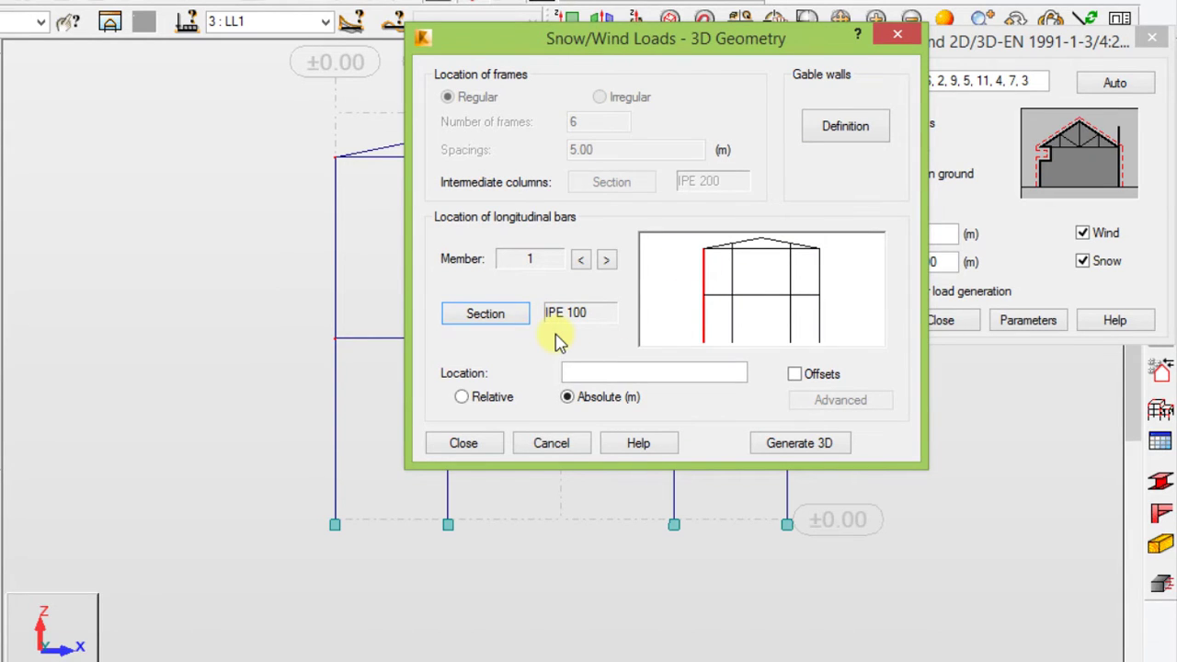
Step: Set the longitudinal bar locations on member 1 to absolute values 0.25;1.75;3.25;4.75;6.25;7.75 m
left_click(589, 372)
left_click(599, 372)
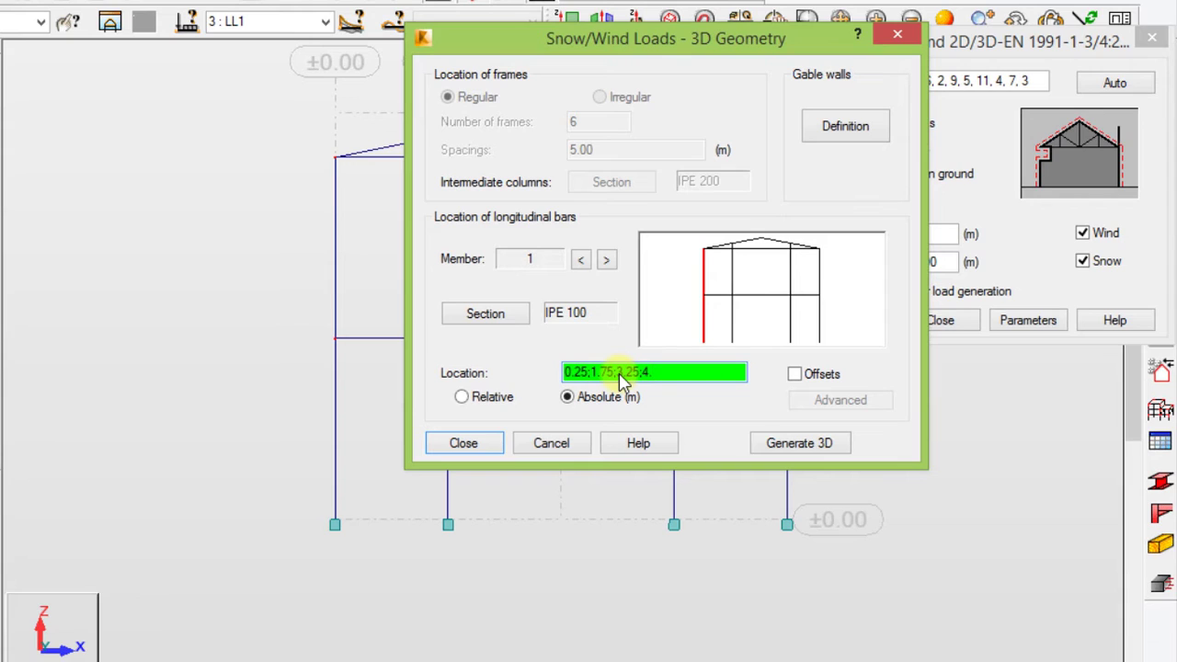
type("5;6.25;7.75")
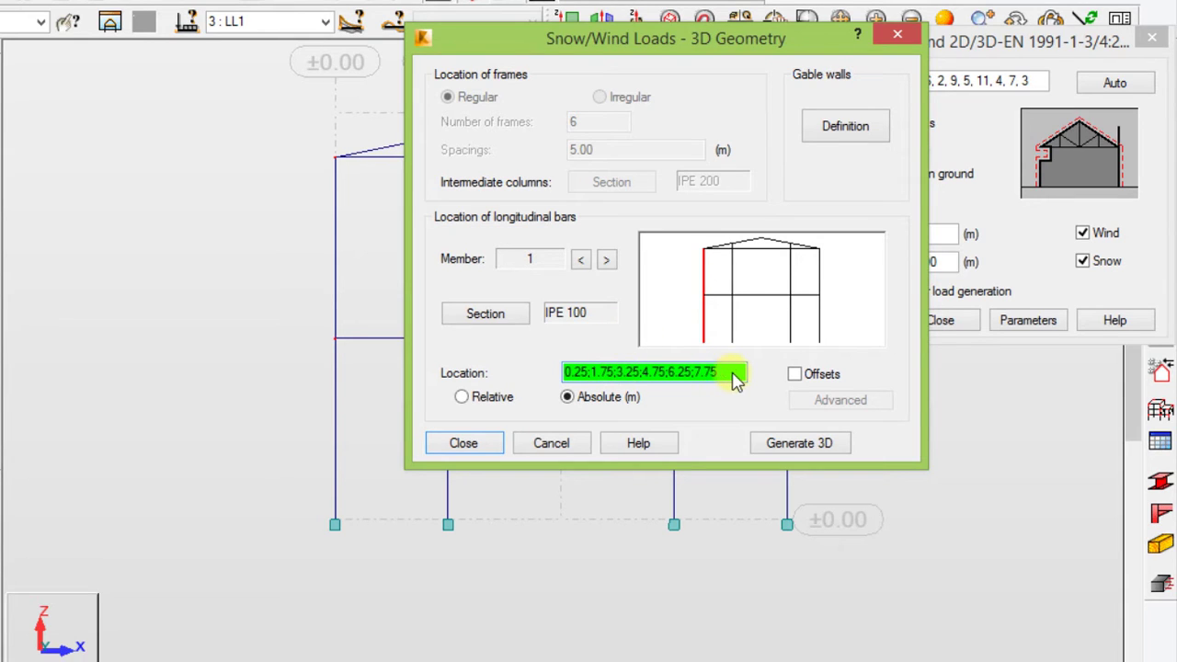
Step: Copy the bar locations from member 1 to member 2, the opposite outer column
left_click_drag(731, 373, 550, 379)
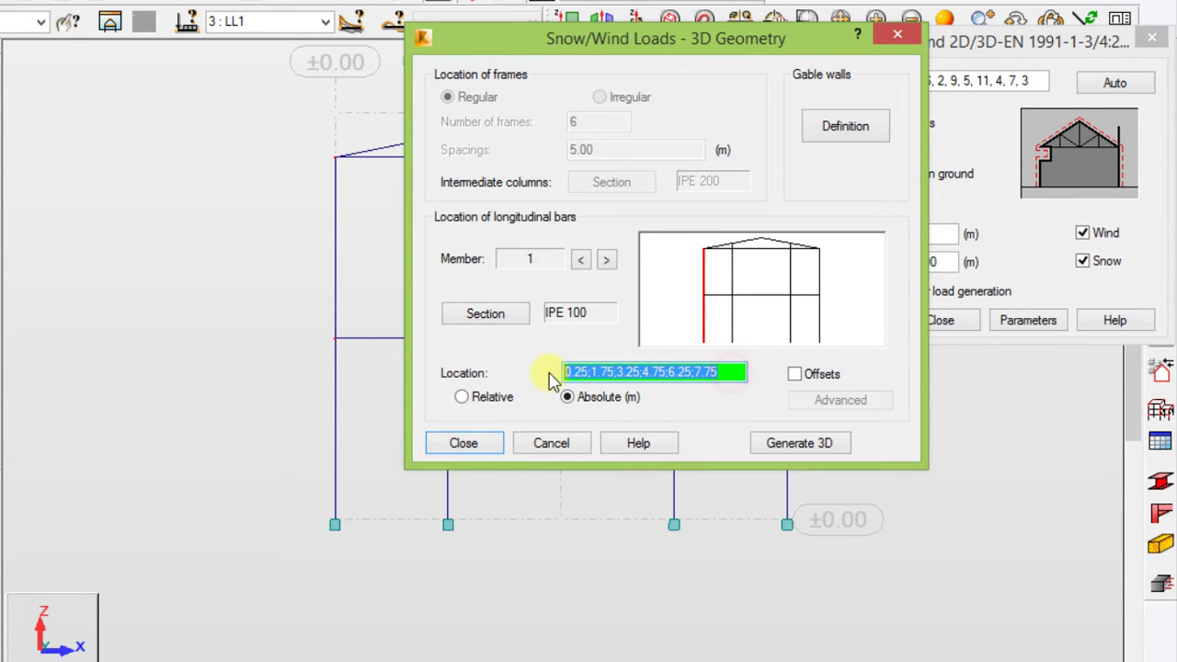
right_click(613, 372)
left_click(665, 437)
left_click(818, 318)
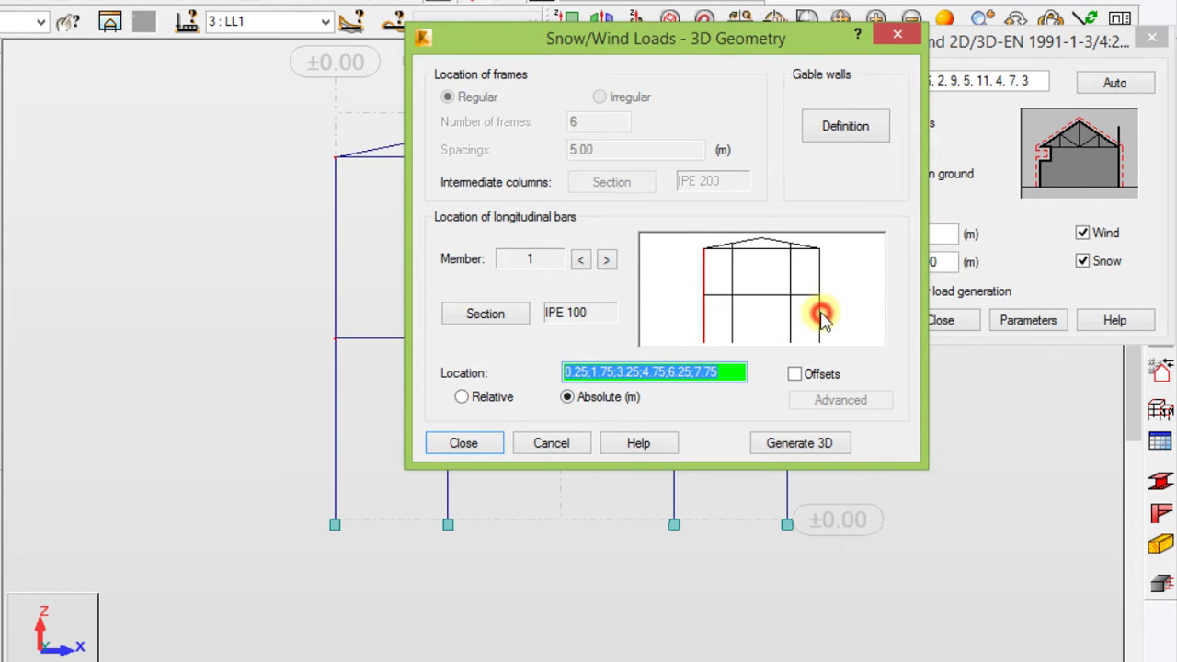
right_click(710, 377)
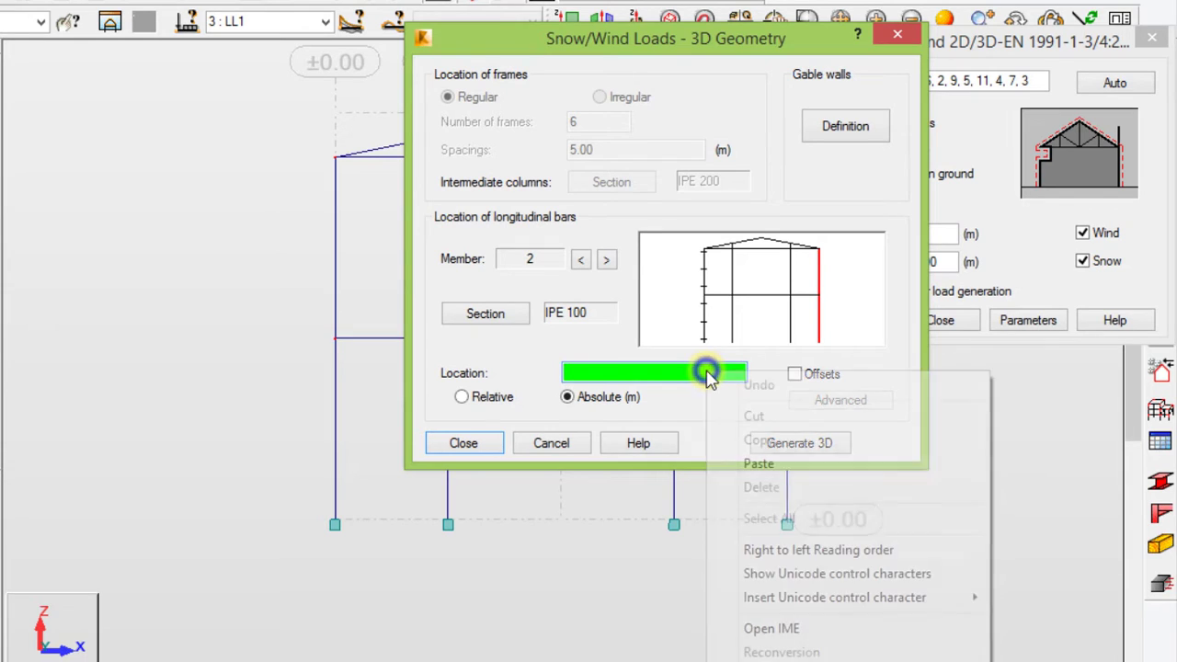
left_click(744, 462)
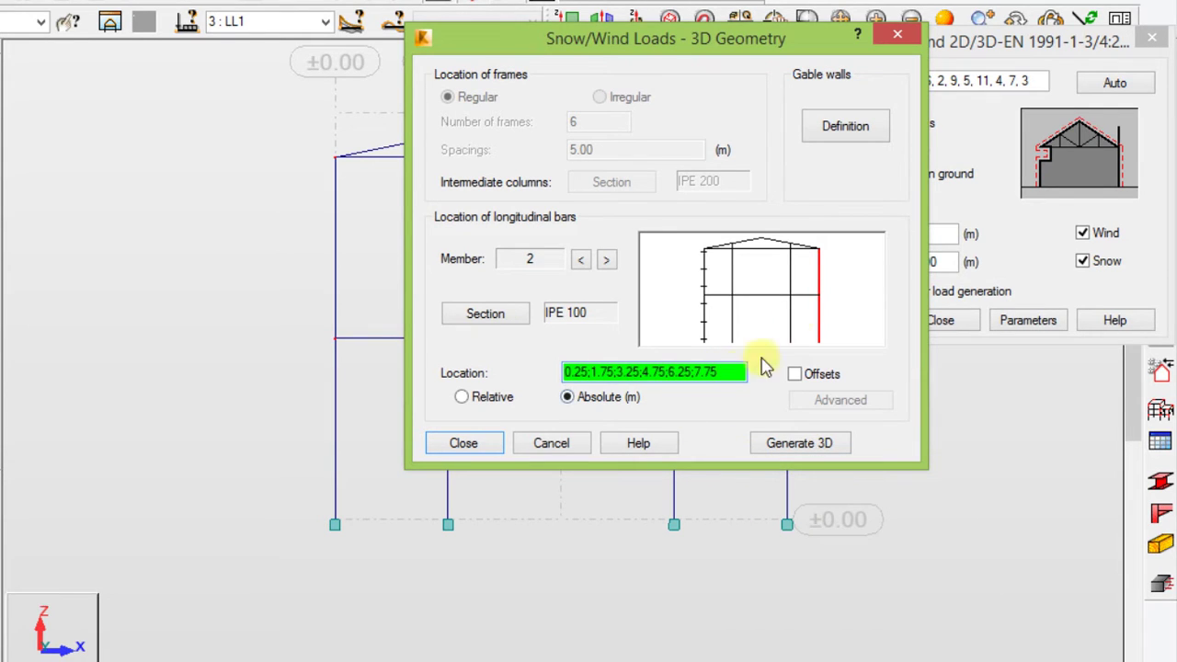
Step: Set relative longitudinal bar locations 0.02;0.2;0.4;0.6;0.8;0.98 on roof member 3 and copy them to roof member 4
left_click(741, 242)
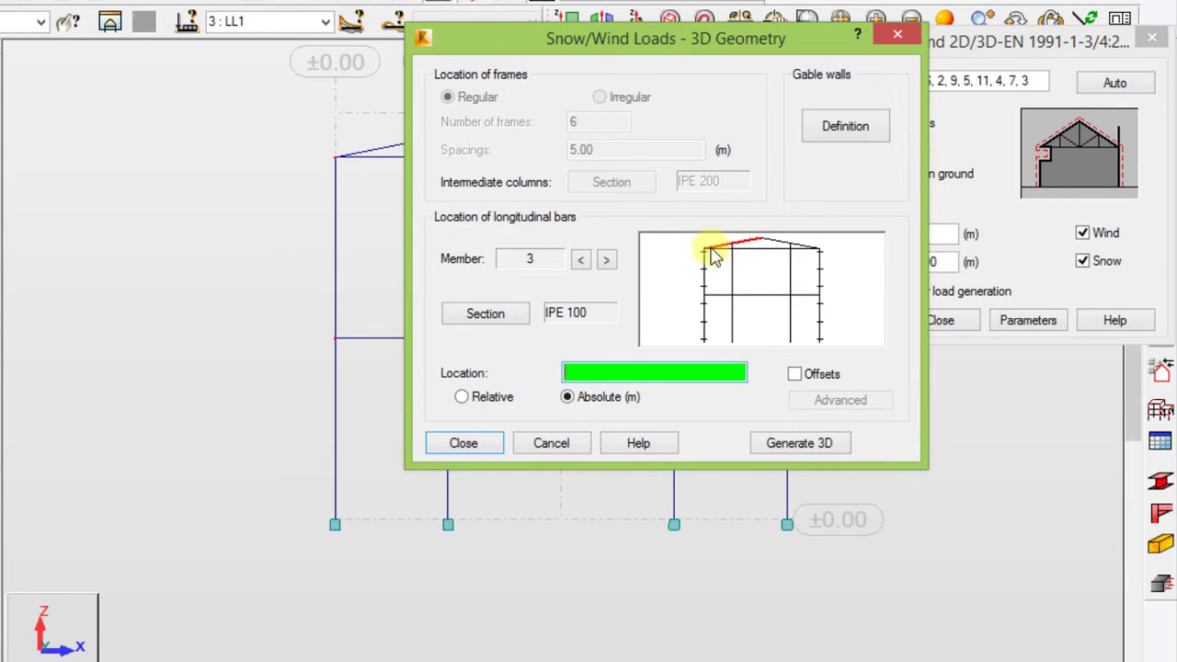
left_click(461, 396)
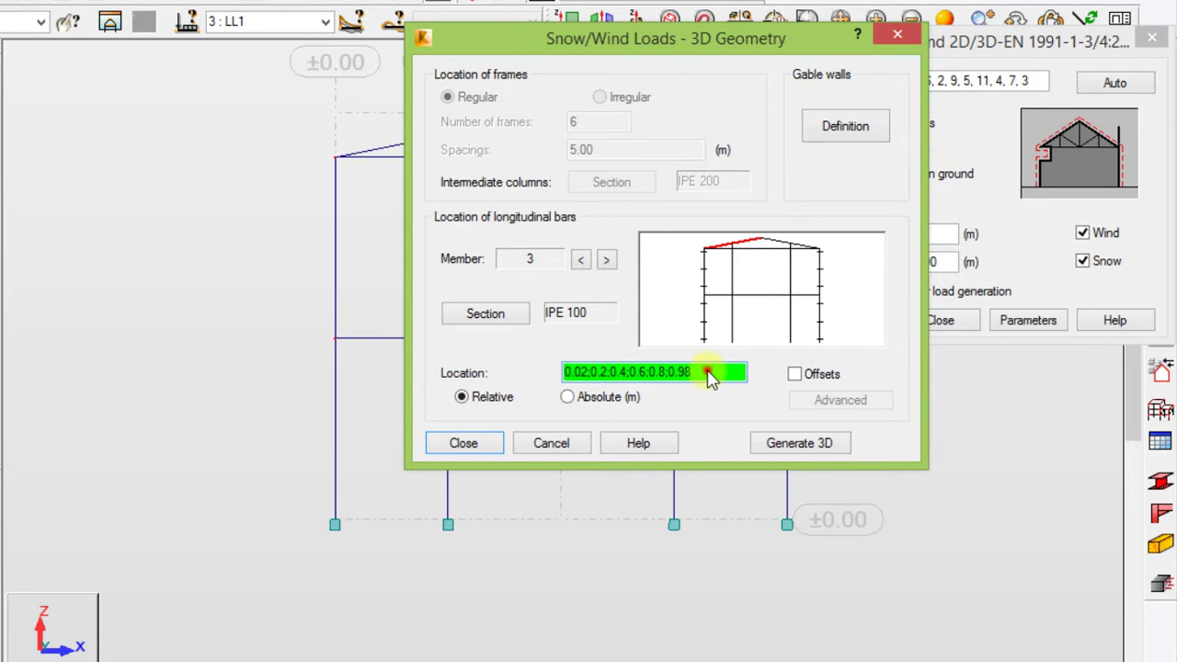
left_click_drag(706, 372, 494, 372)
right_click(604, 376)
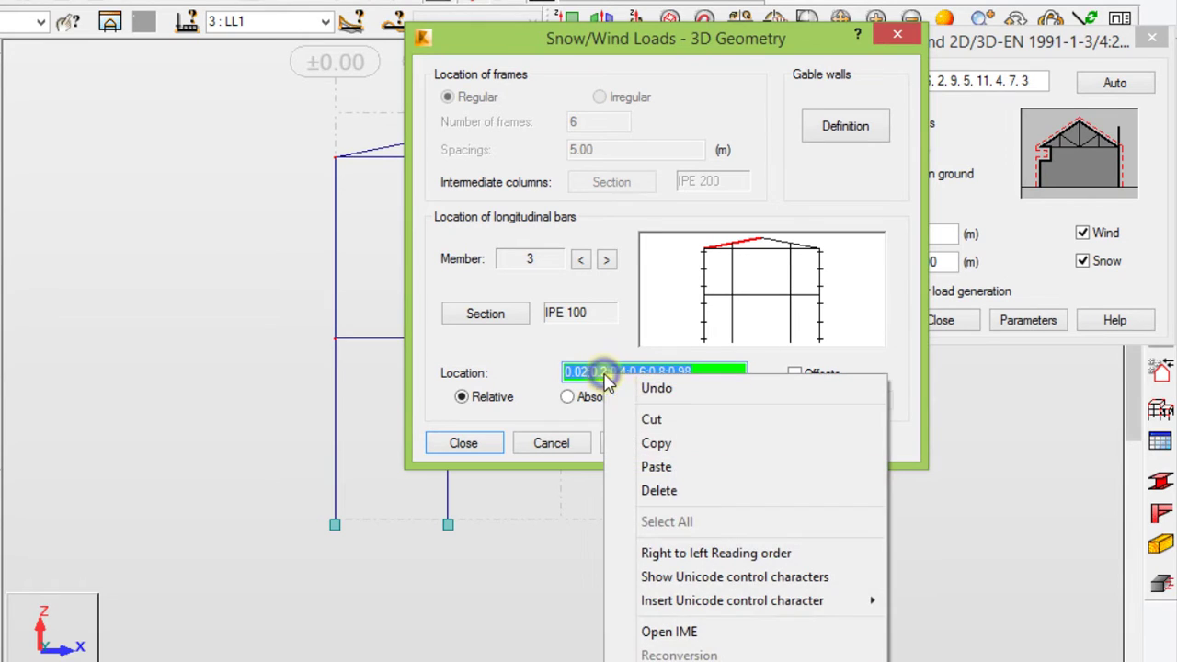
left_click(654, 443)
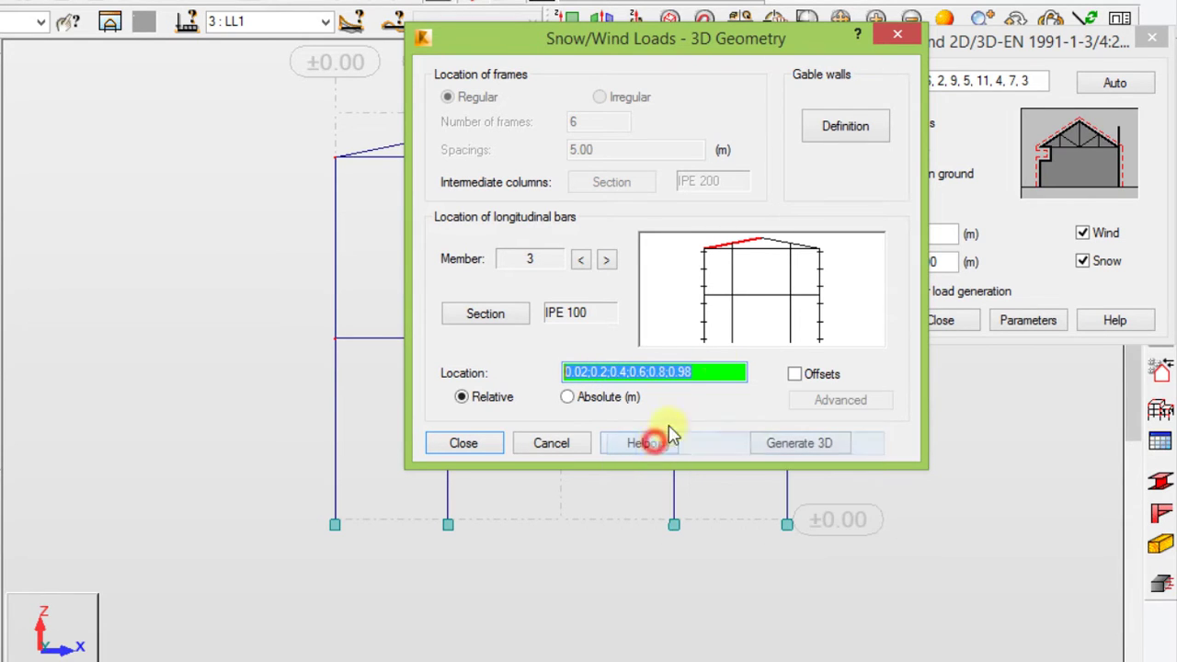
left_click(775, 245)
right_click(696, 372)
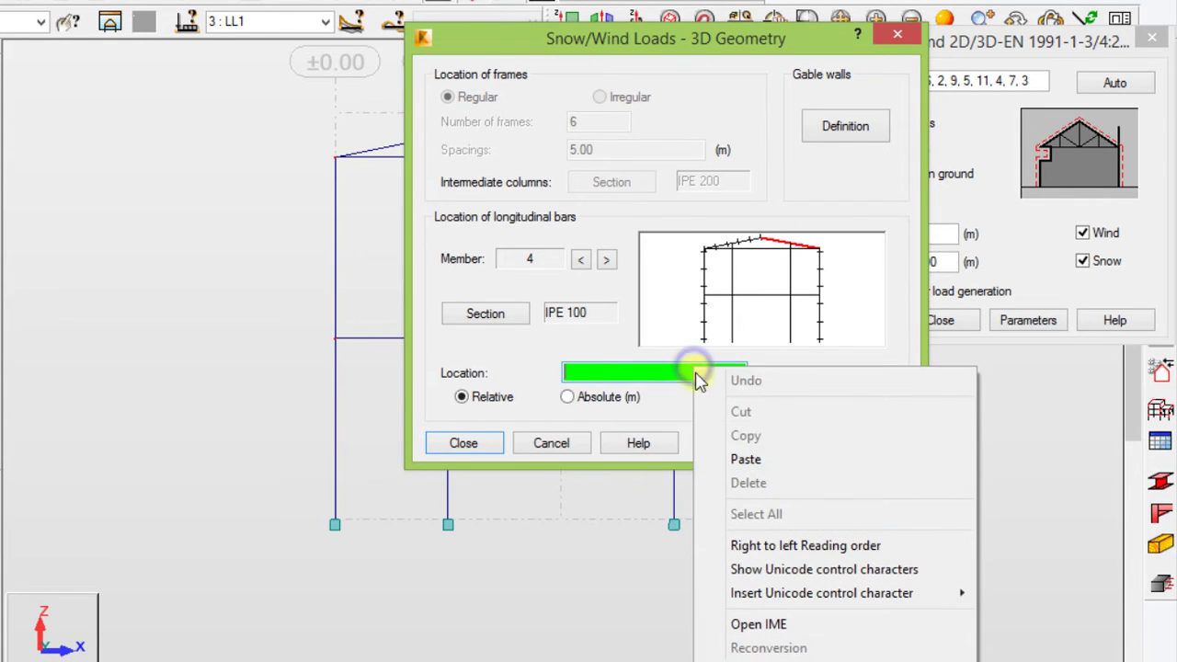
left_click(746, 460)
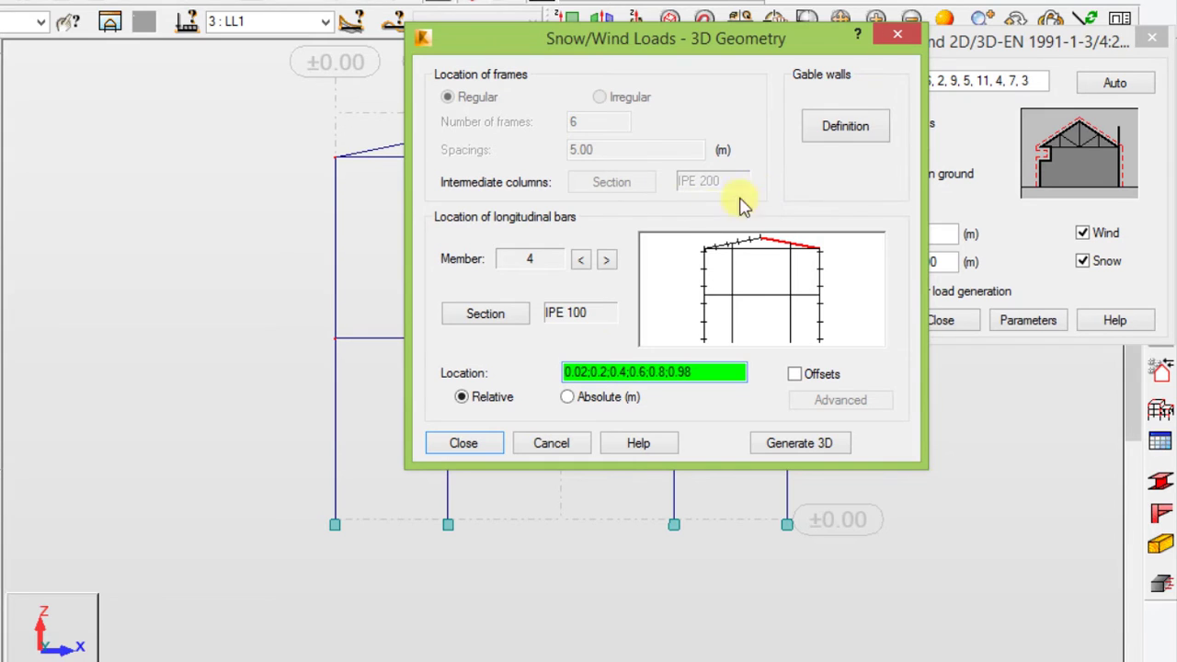
Step: Open the gable wall definition and list bars 7, 5, 8 and 6 as copied only in gable frames
left_click(832, 131)
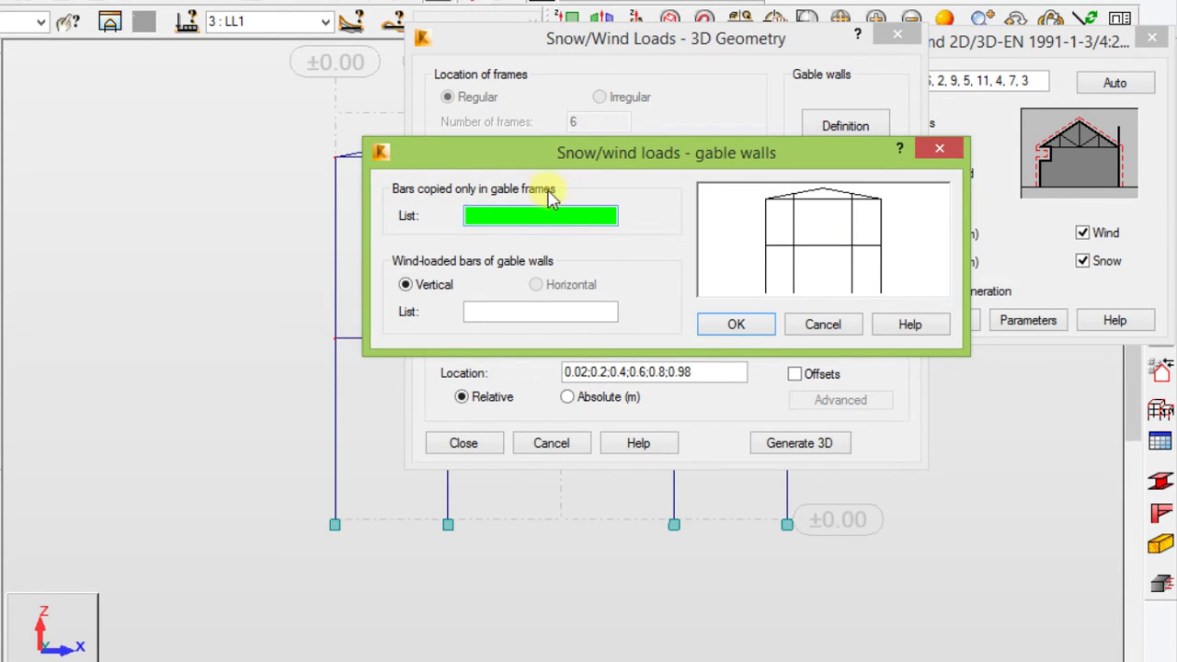
left_click(791, 211)
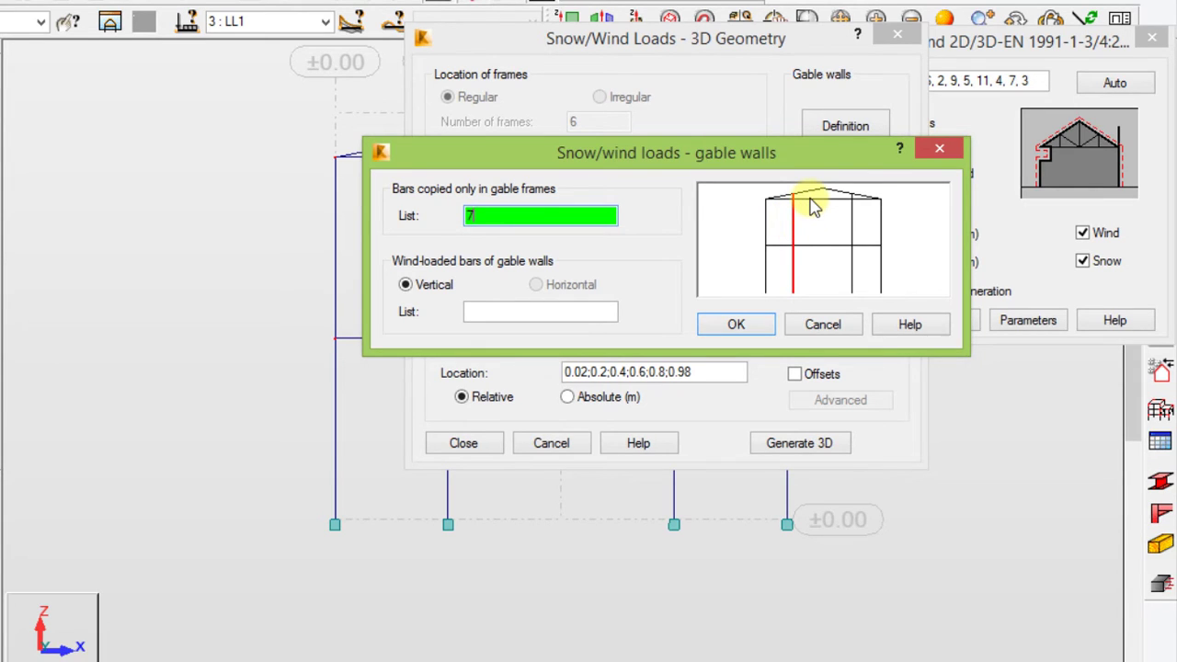
left_click(813, 201)
left_click(852, 212)
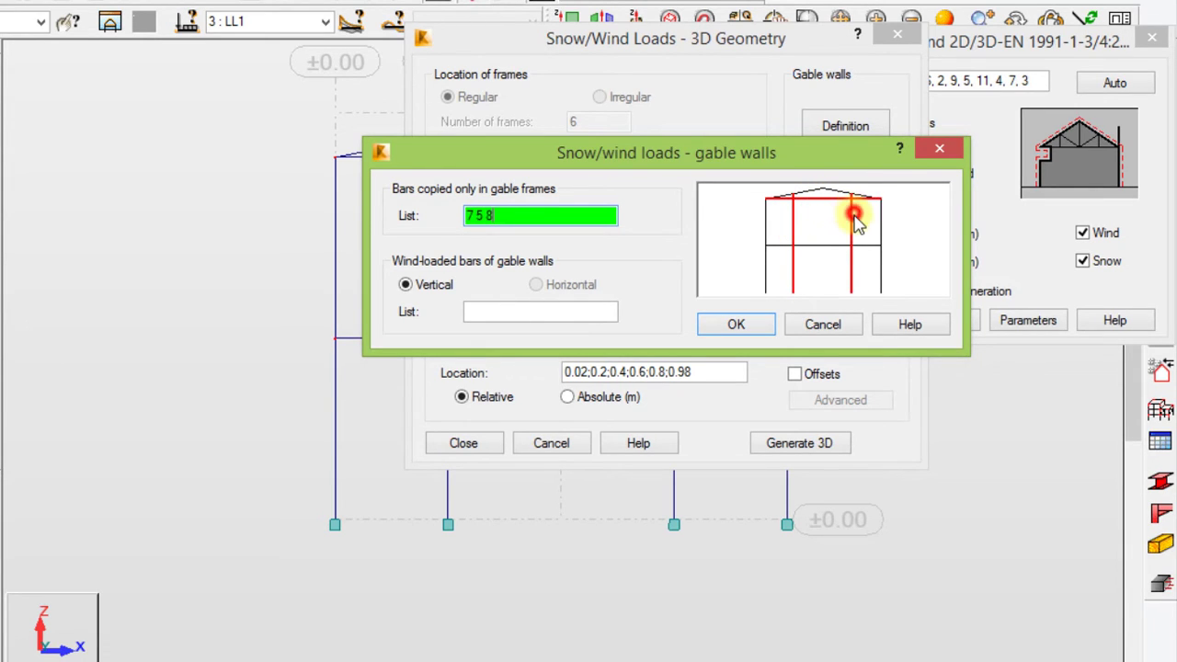
left_click(828, 247)
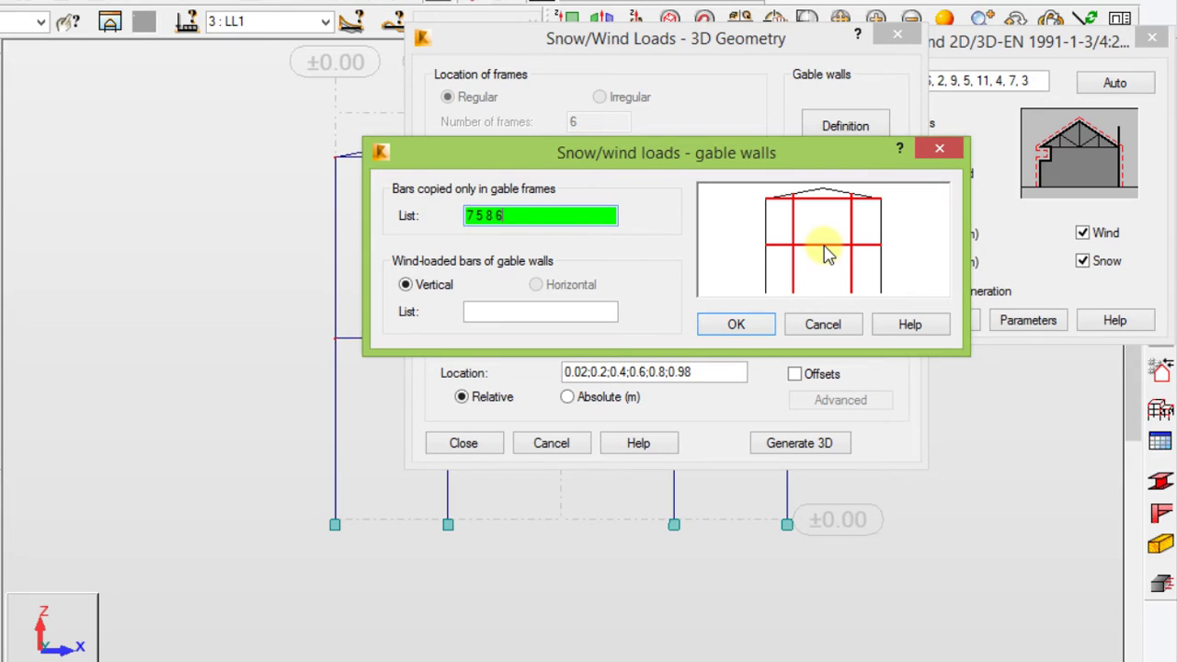
Step: List bars 5, 7, 8 and 6 as wind-loaded bars of the gable walls and accept the definition
left_click(547, 312)
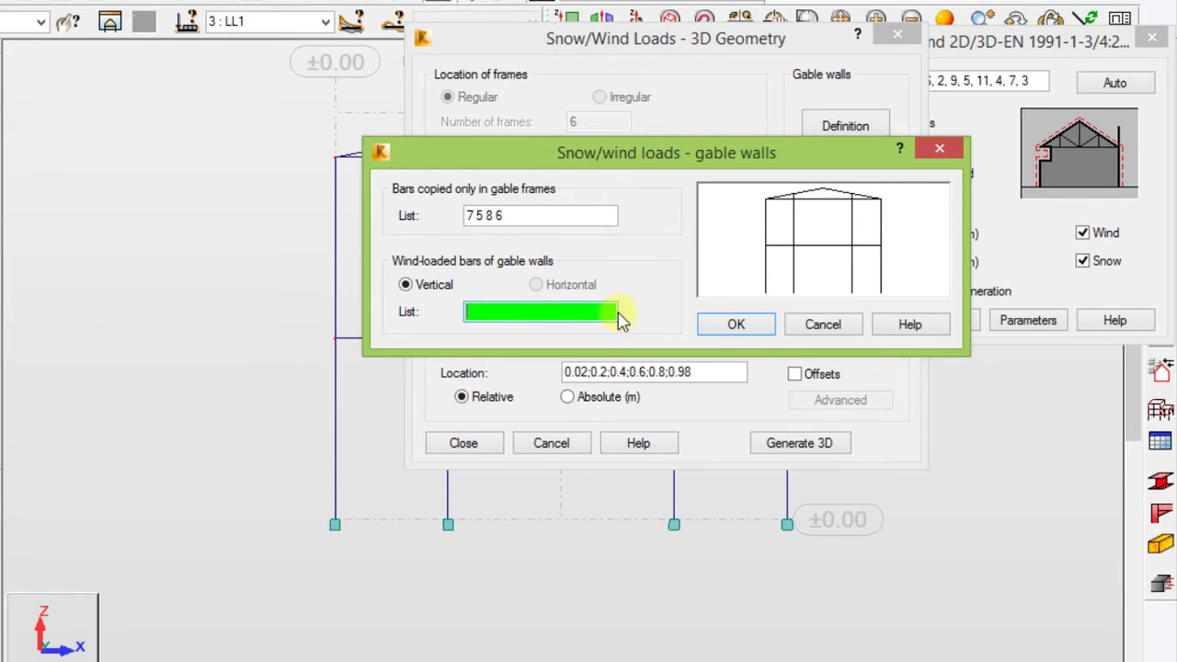
left_click(804, 200)
left_click(794, 230)
left_click(851, 231)
left_click(838, 246)
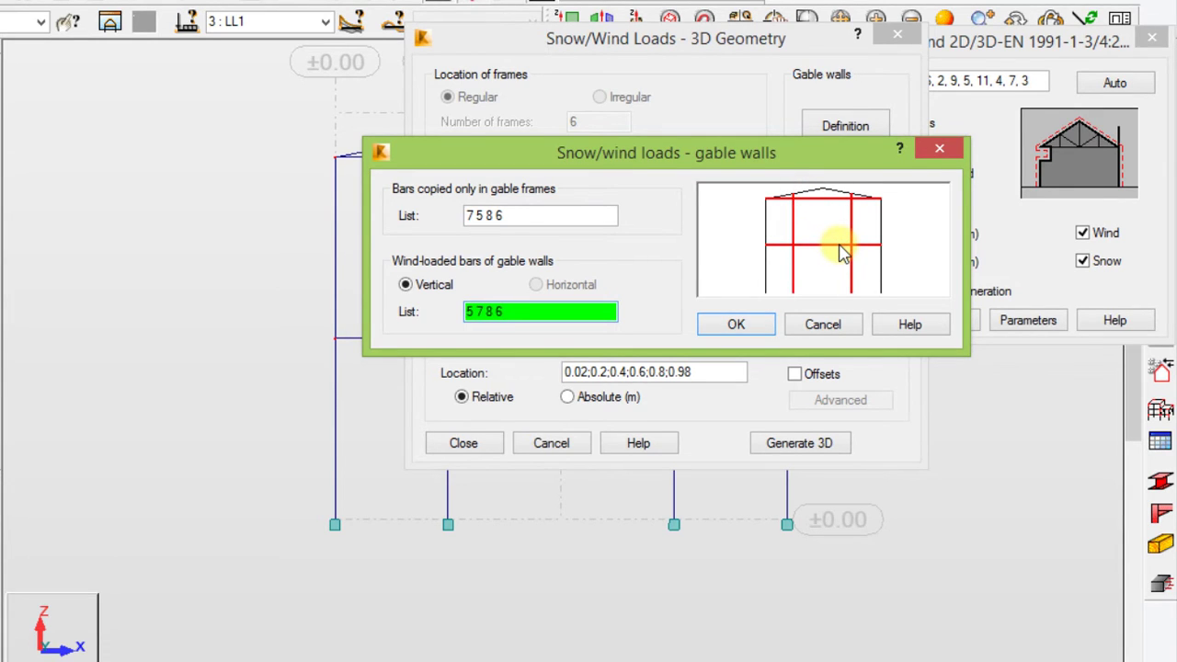
left_click(739, 325)
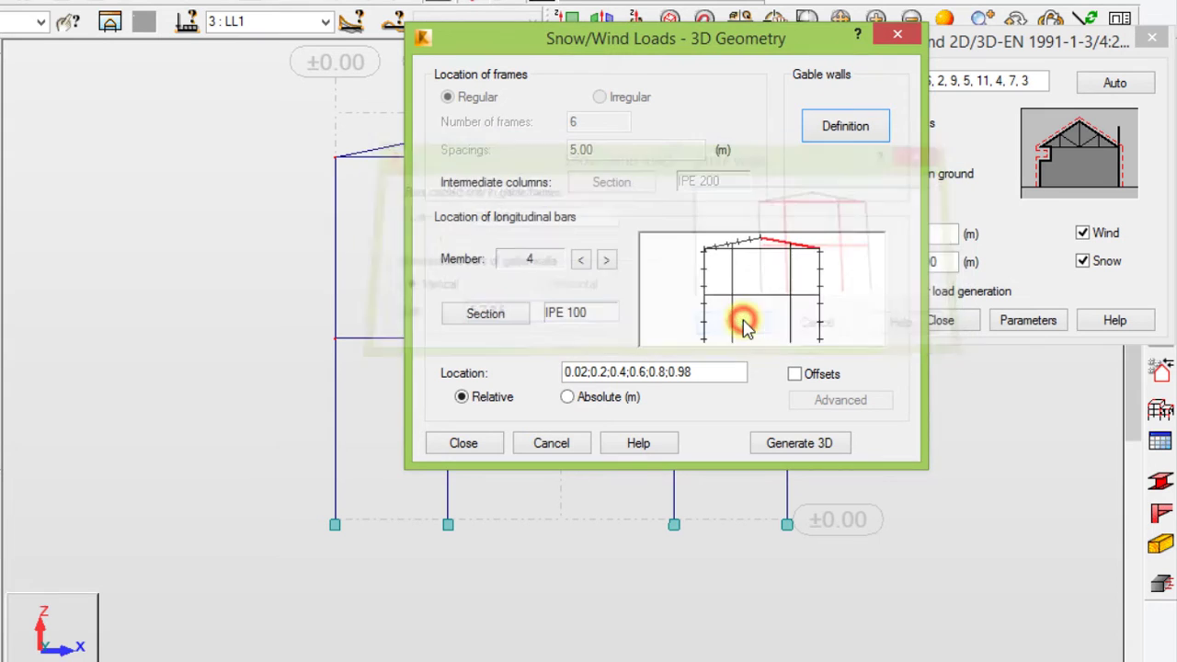
Step: Generate the 3D structure, saving the project as Structure.rtd in the desktop's Tuto Robot folder and accepting the gable wall notice
left_click(798, 444)
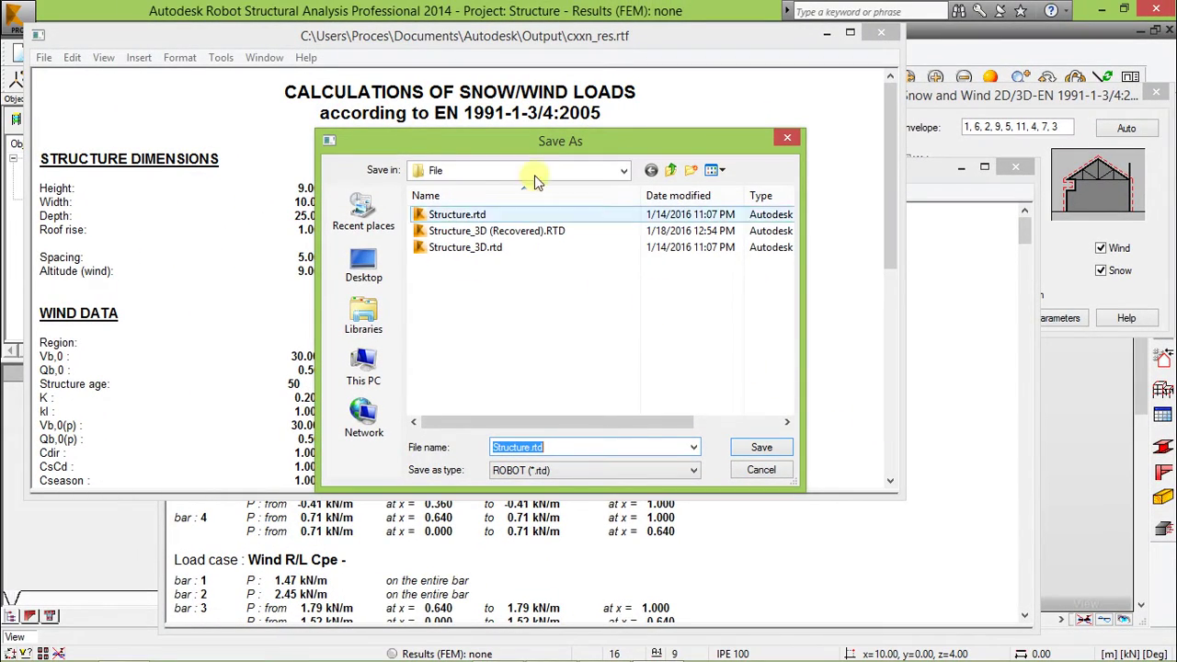
left_click_drag(510, 142, 726, 157)
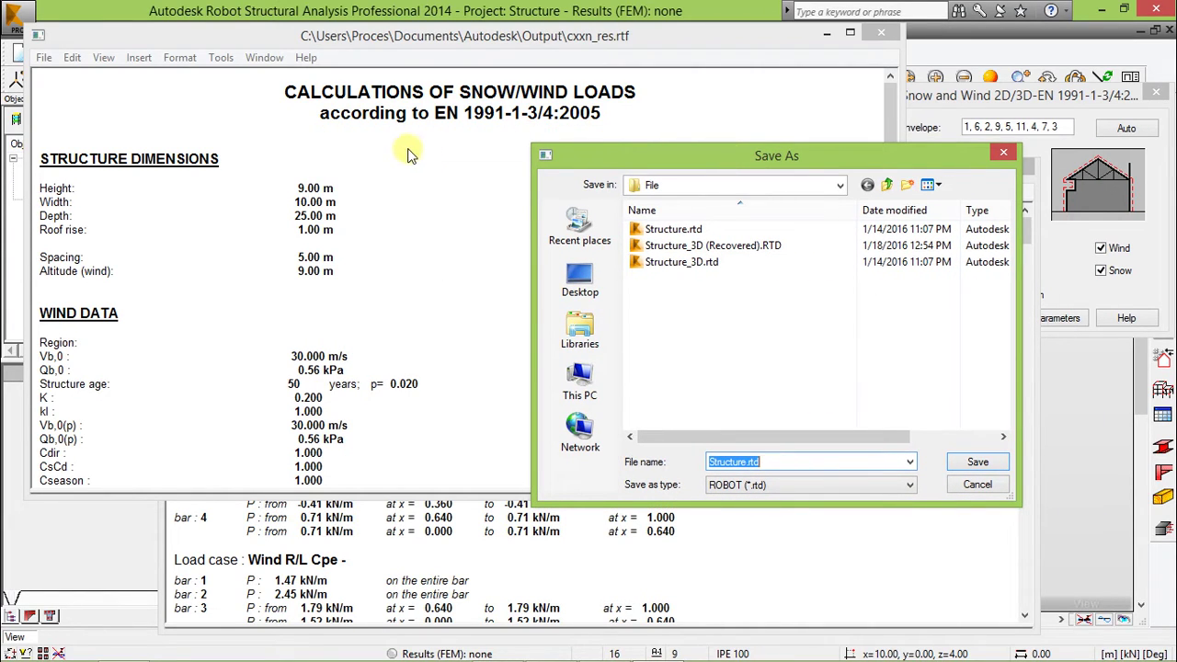
left_click(576, 281)
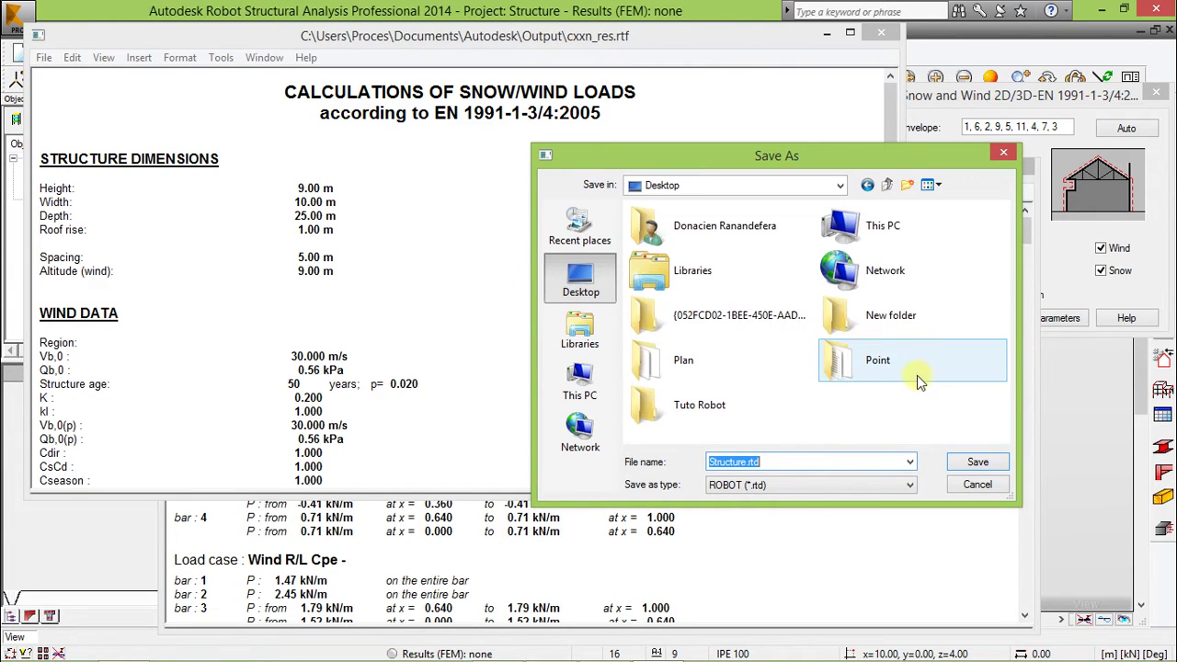
double_click(703, 406)
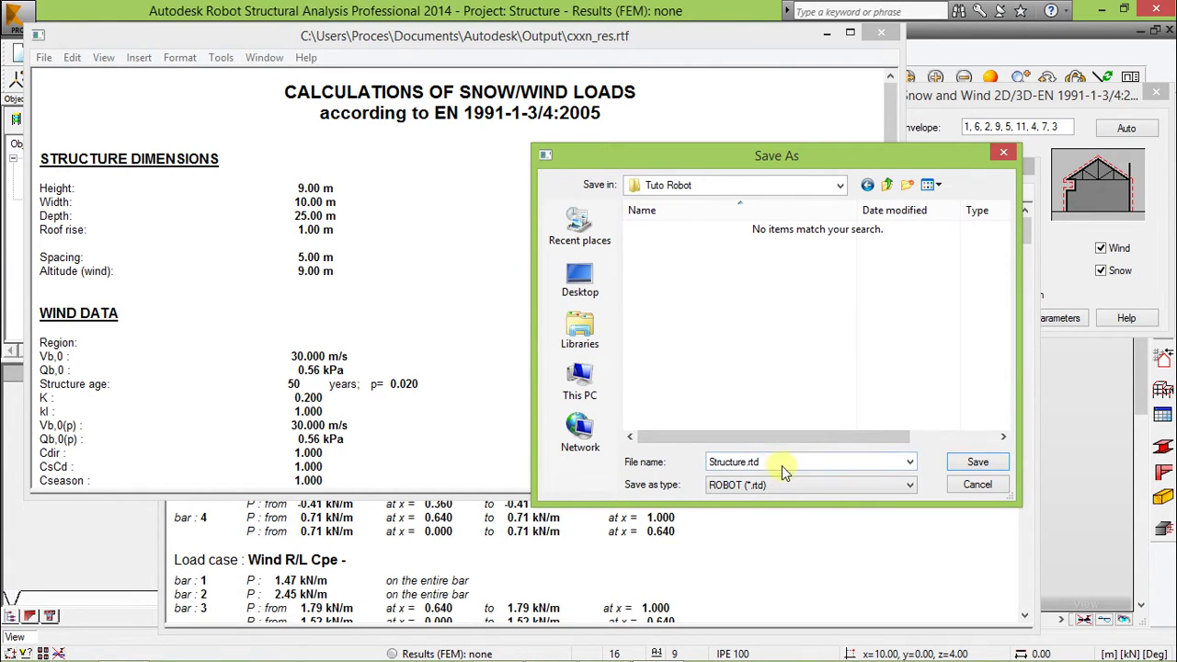
left_click(962, 466)
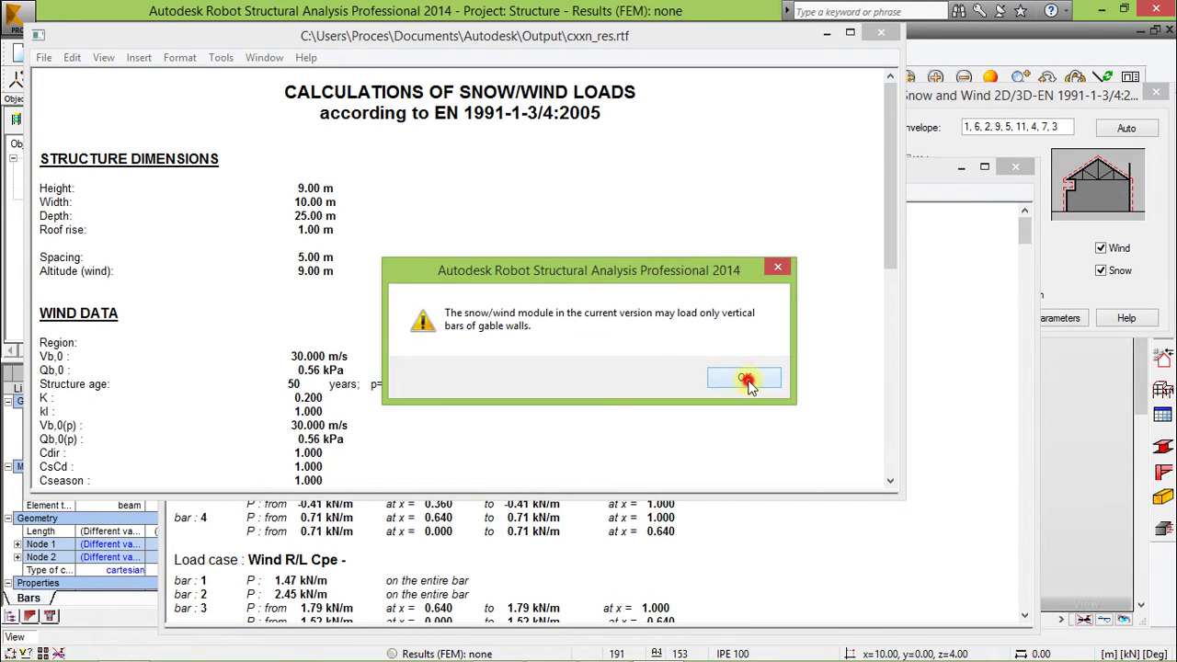
left_click(744, 380)
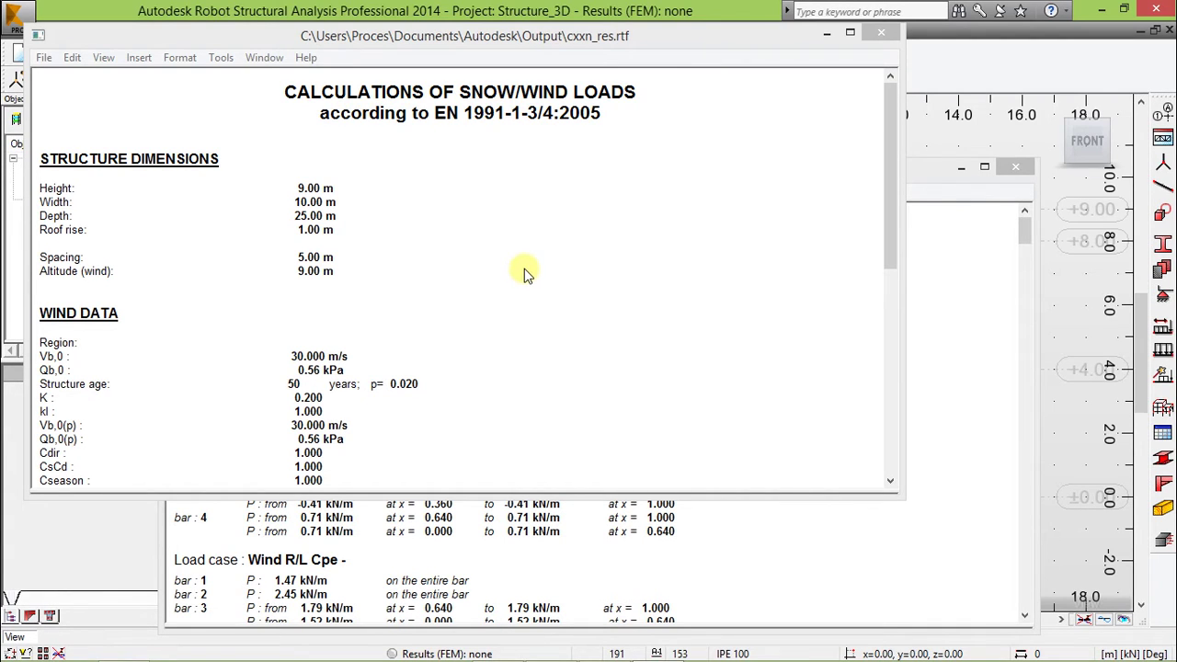
Step: Save the snow/wind calculation report with structure dimensions and wind data as 1 in RTF format in Tuto Robot, and close it
left_click_drag(303, 37, 395, 34)
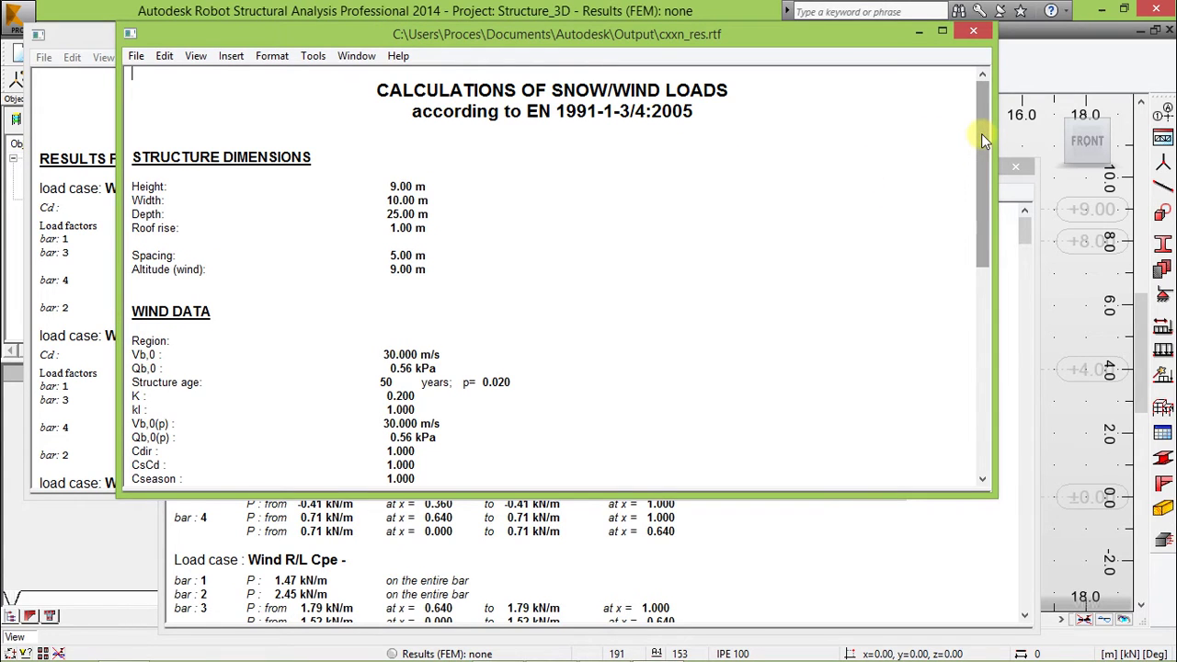
mouse_move(981, 134)
left_mouse_down()
mouse_move(973, 353)
mouse_move(988, 123)
left_mouse_up()
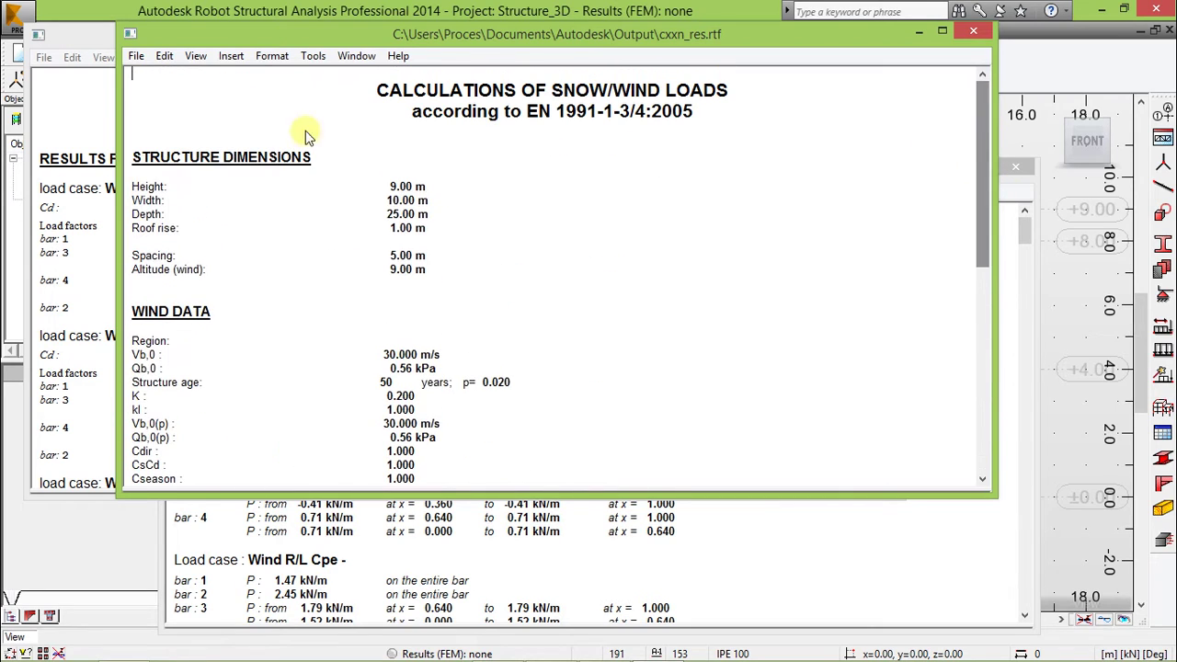
left_click(135, 55)
left_click(178, 134)
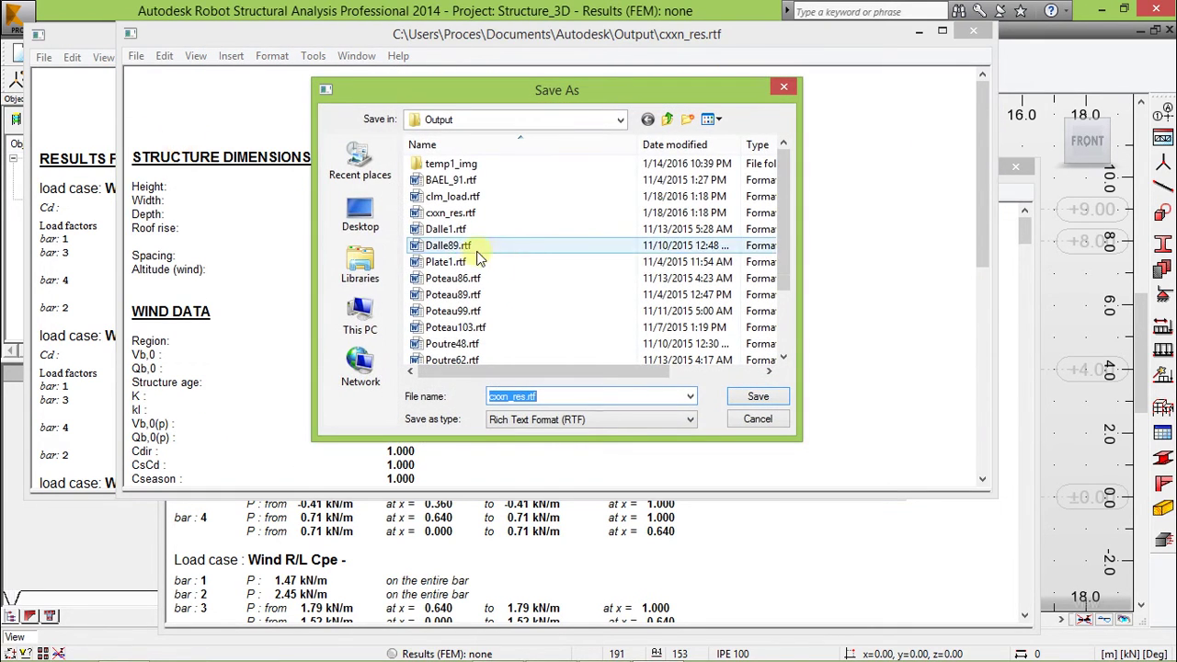
left_click(349, 225)
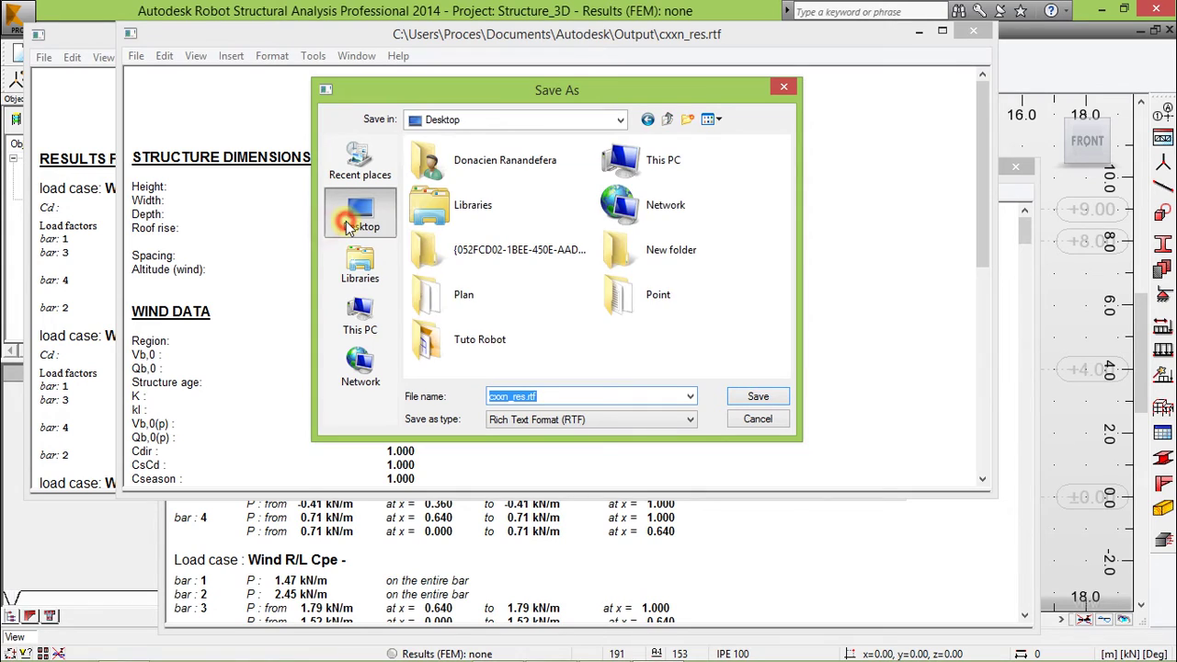
double_click(482, 338)
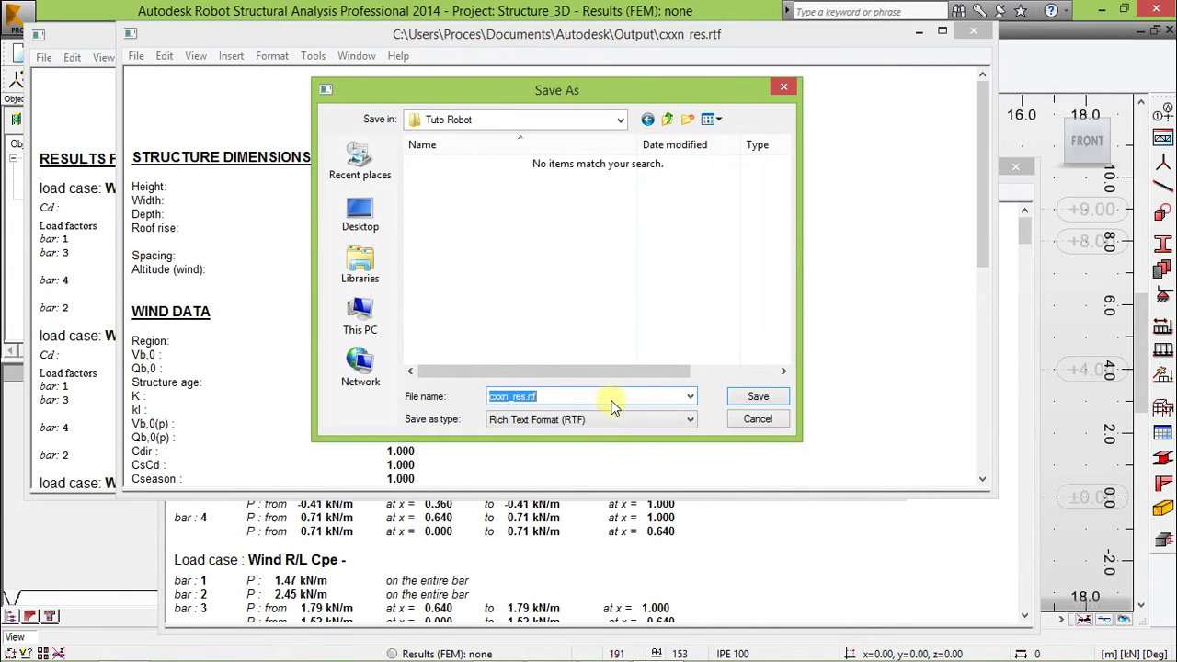
type("1")
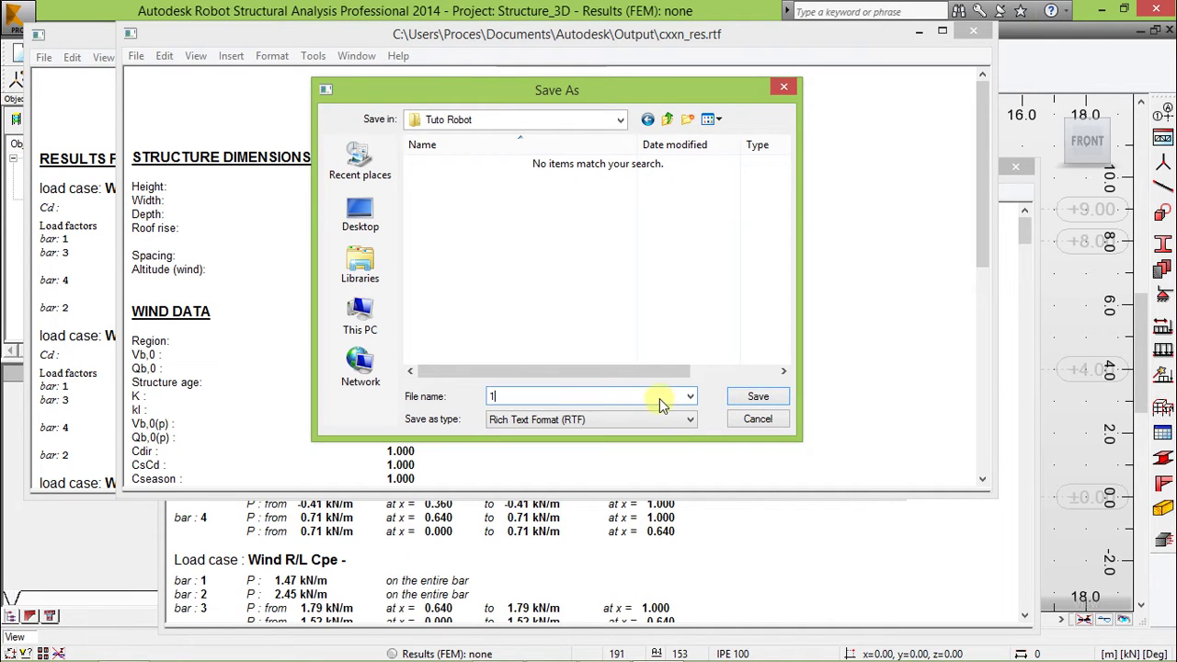
left_click(755, 397)
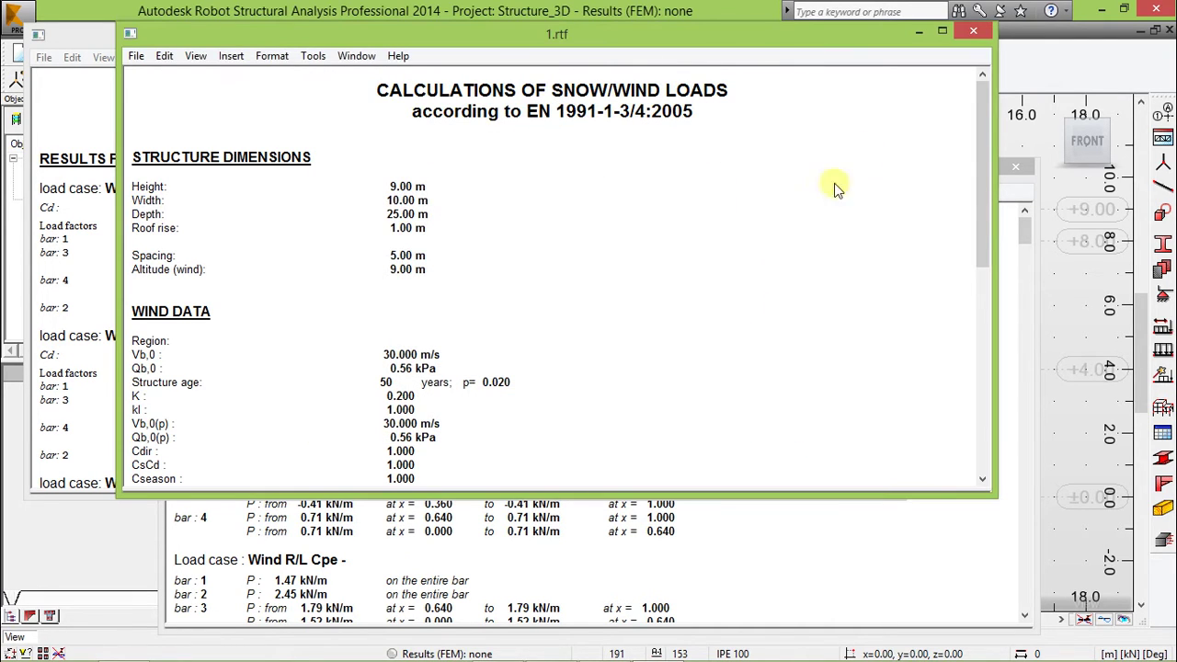
left_click(975, 33)
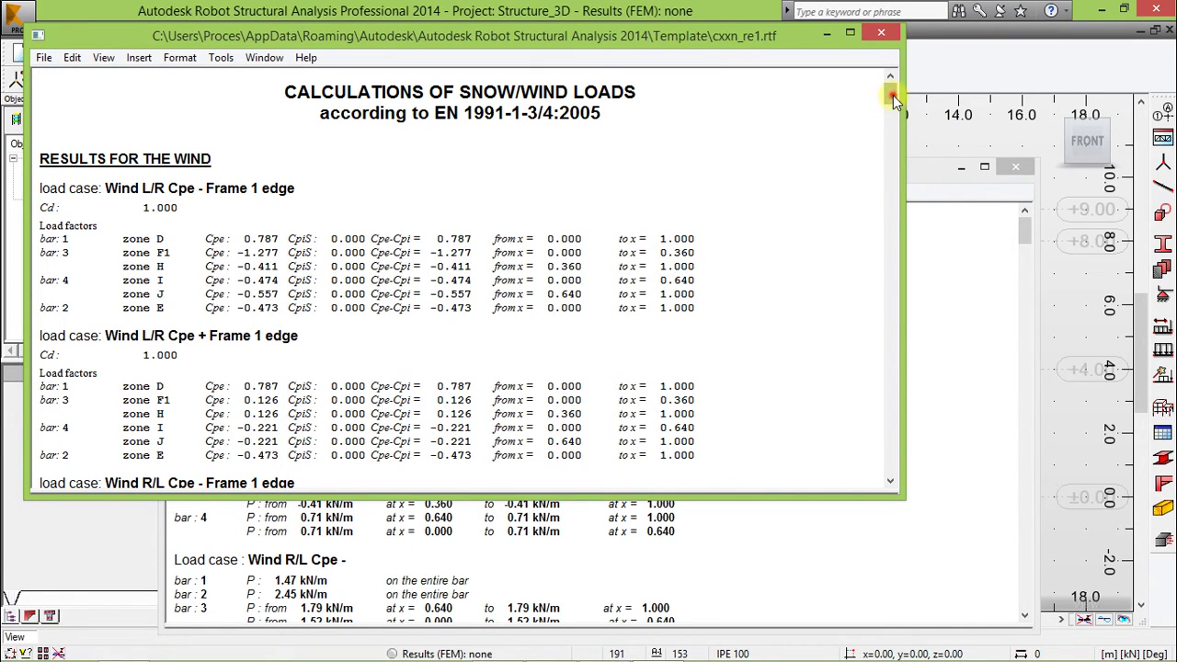
Step: Save the report of wind and snow load factors as 2 in RTF format in the Tuto Robot folder and close it
left_click_drag(893, 94, 911, 455)
left_click(43, 57)
left_click(83, 135)
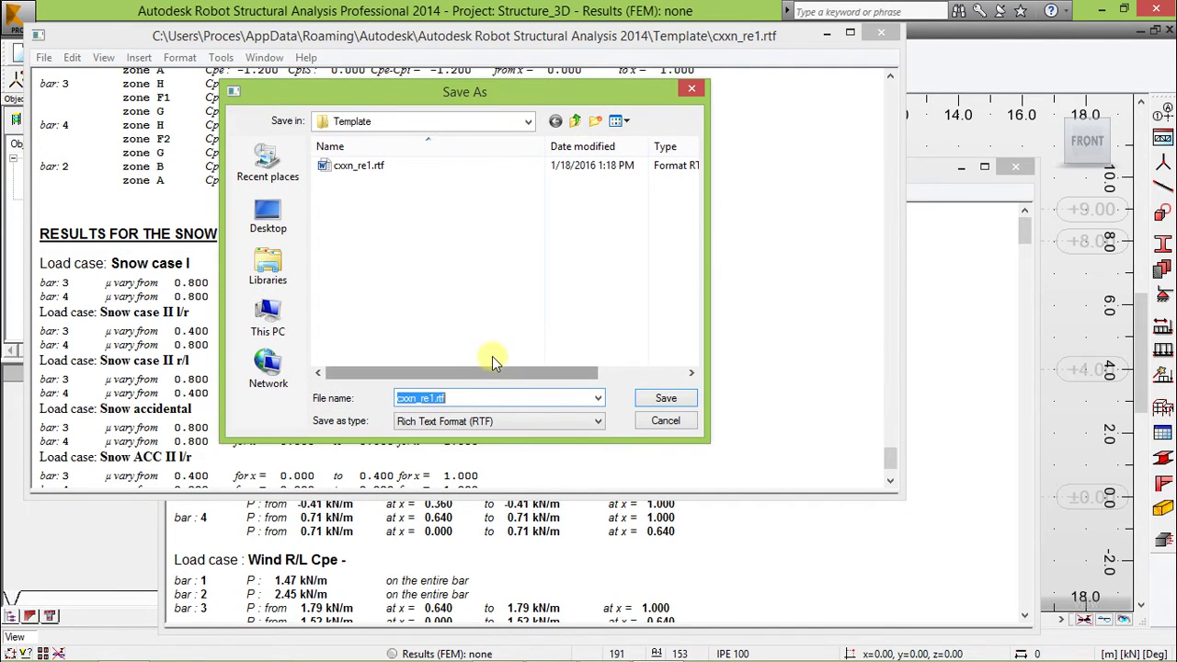
left_click(257, 225)
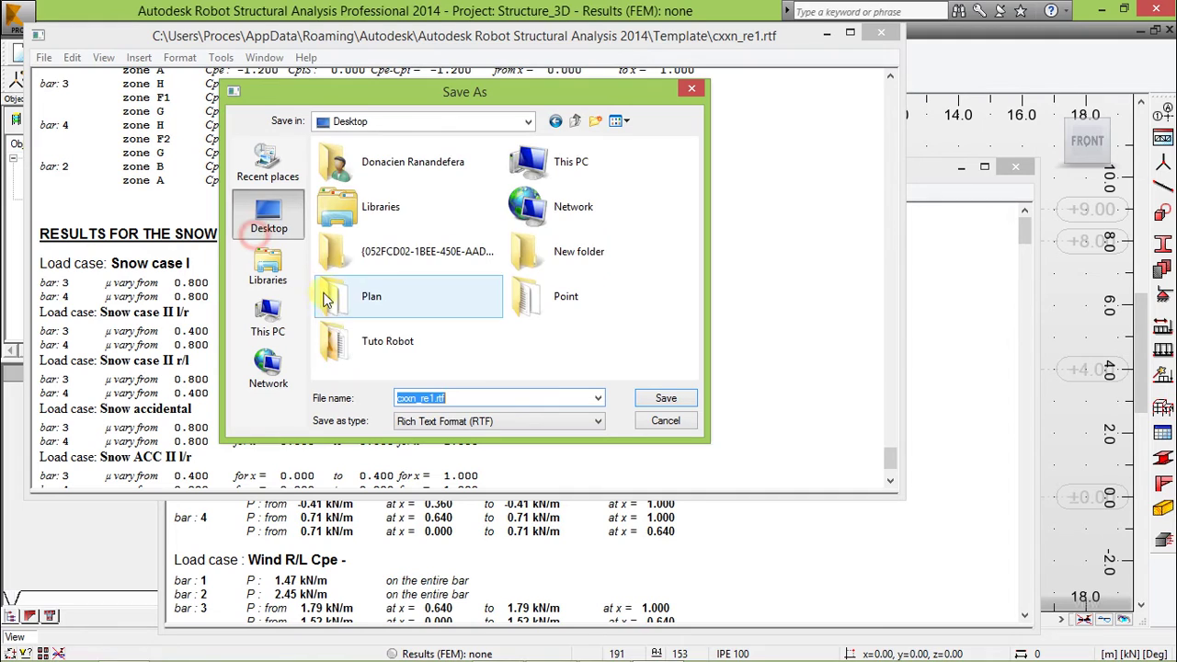
double_click(357, 343)
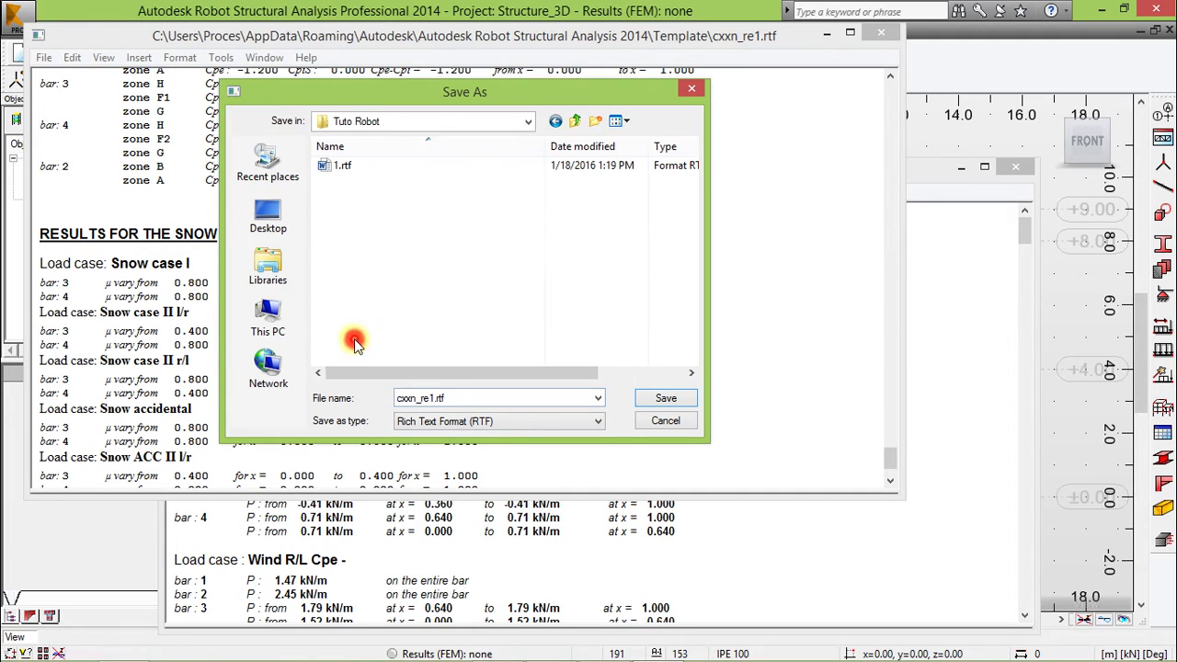
double_click(464, 397)
type("2")
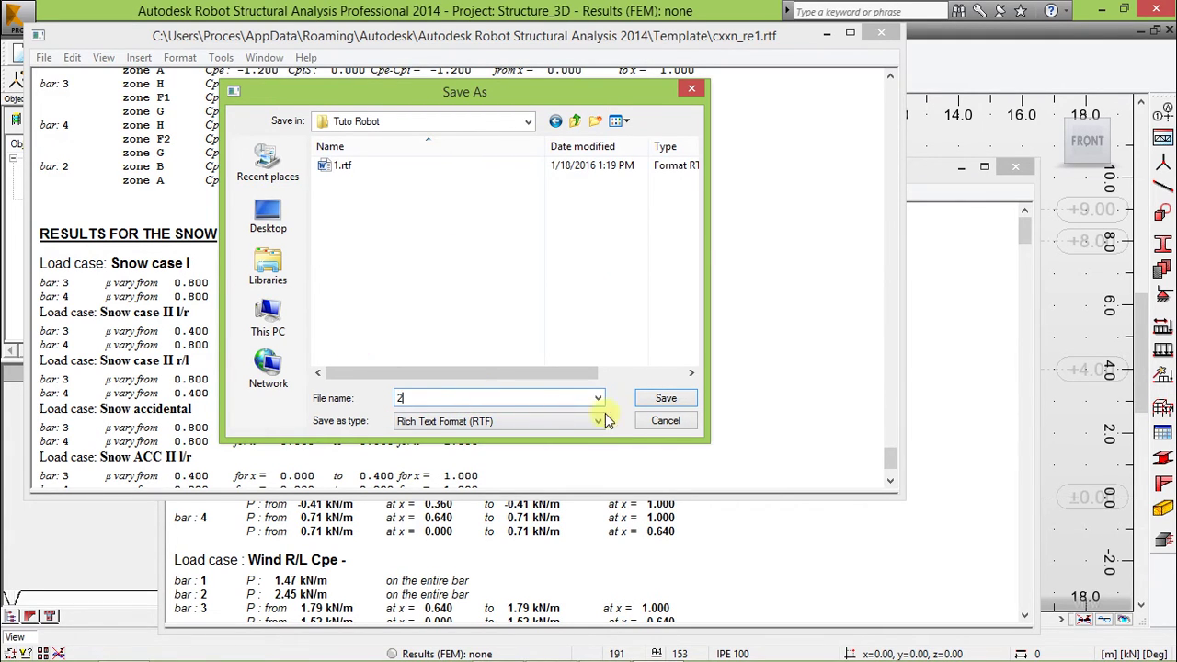
left_click(666, 399)
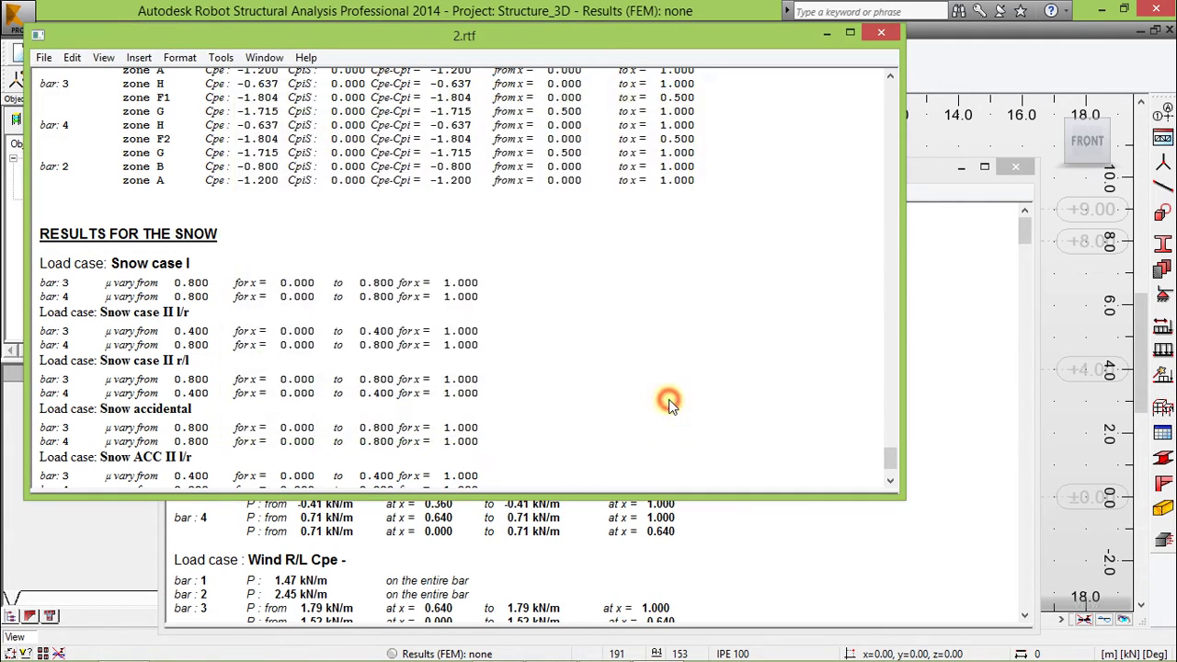
left_click(881, 35)
Step: Save the report of snow and wind load values as 4.rtf in the Tuto Robot folder and close it
left_click_drag(404, 175, 303, 70)
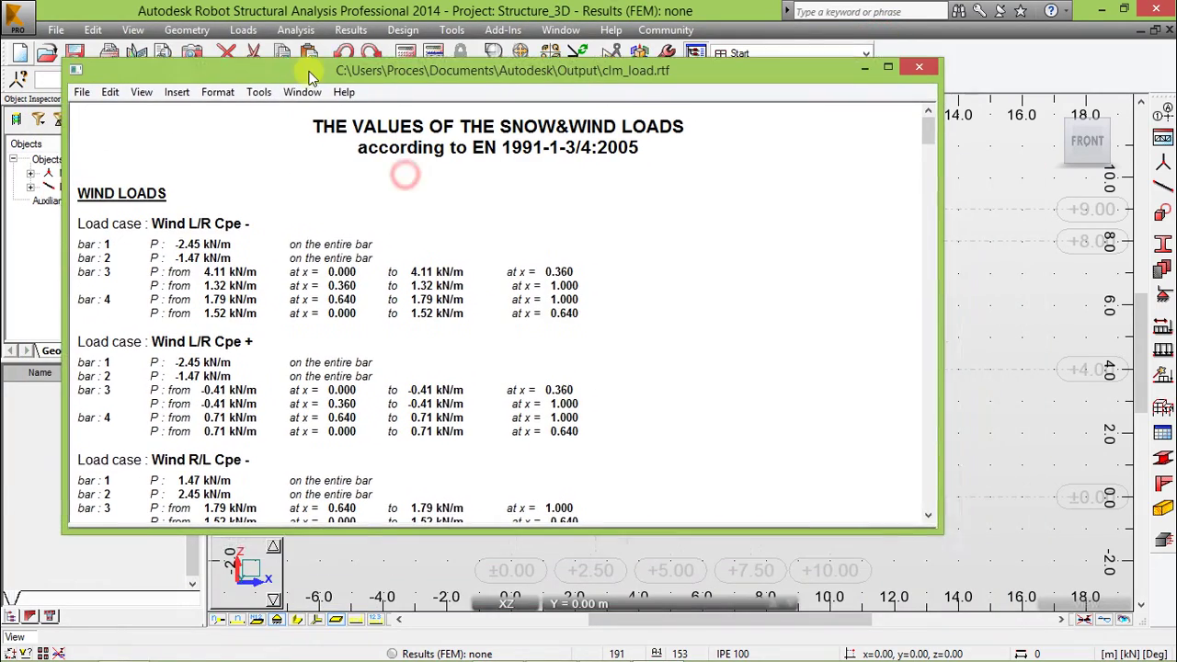
scroll(349, 220, "down", 20)
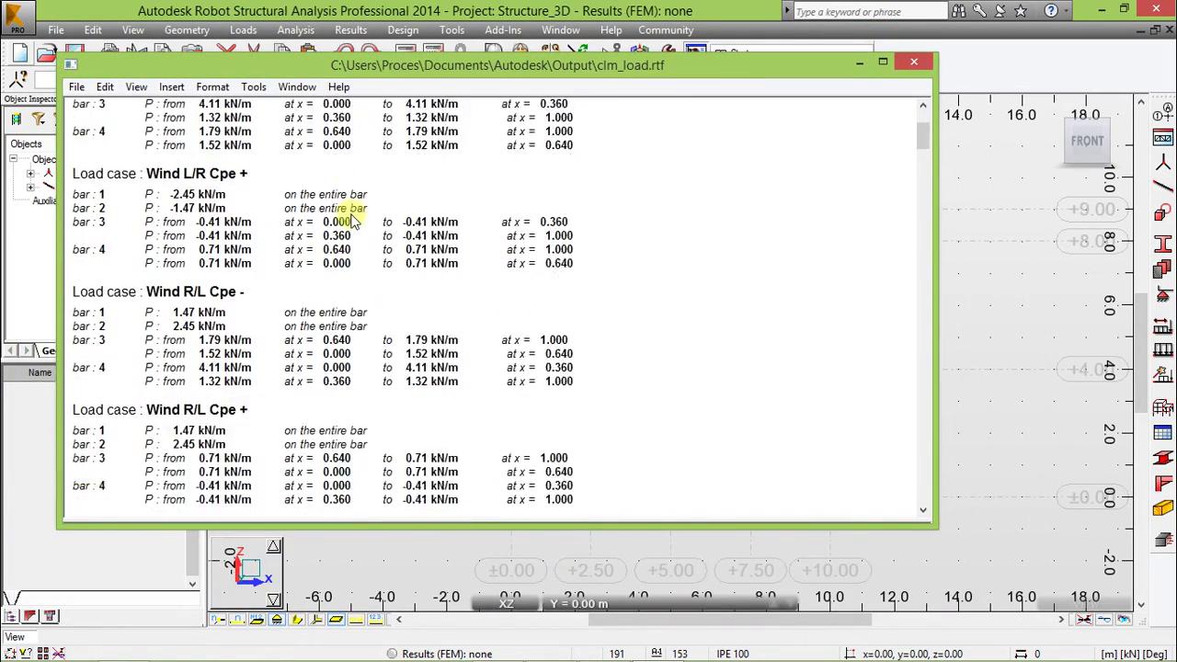
left_click_drag(924, 193, 896, 115)
left_click(76, 87)
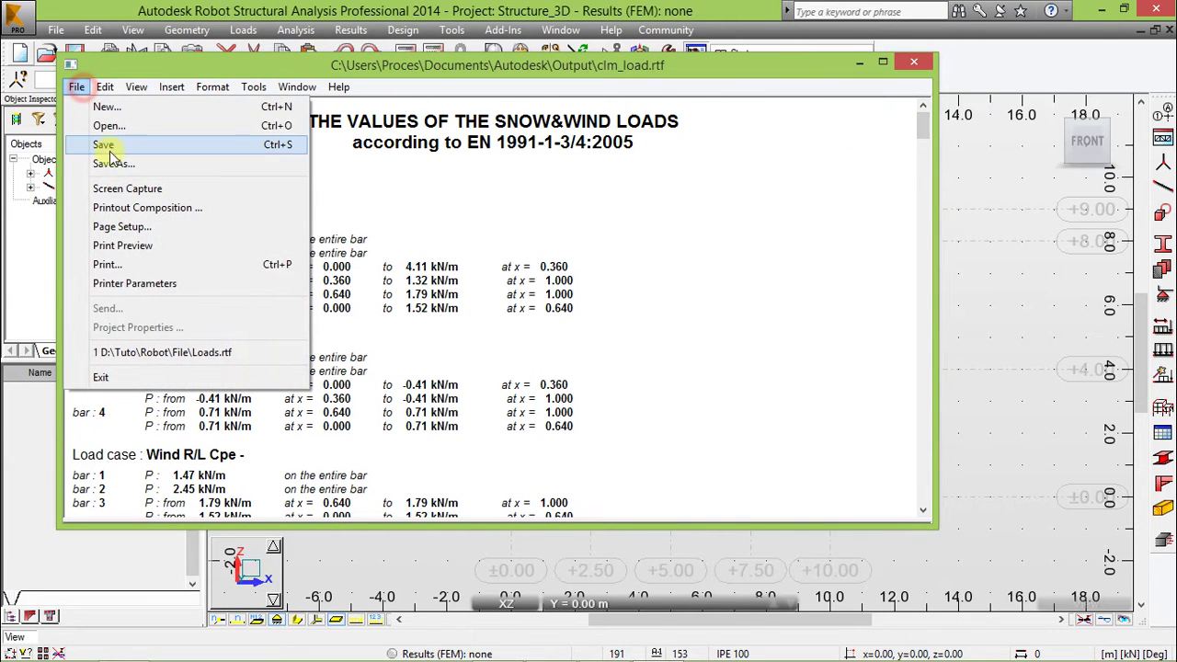
left_click(103, 160)
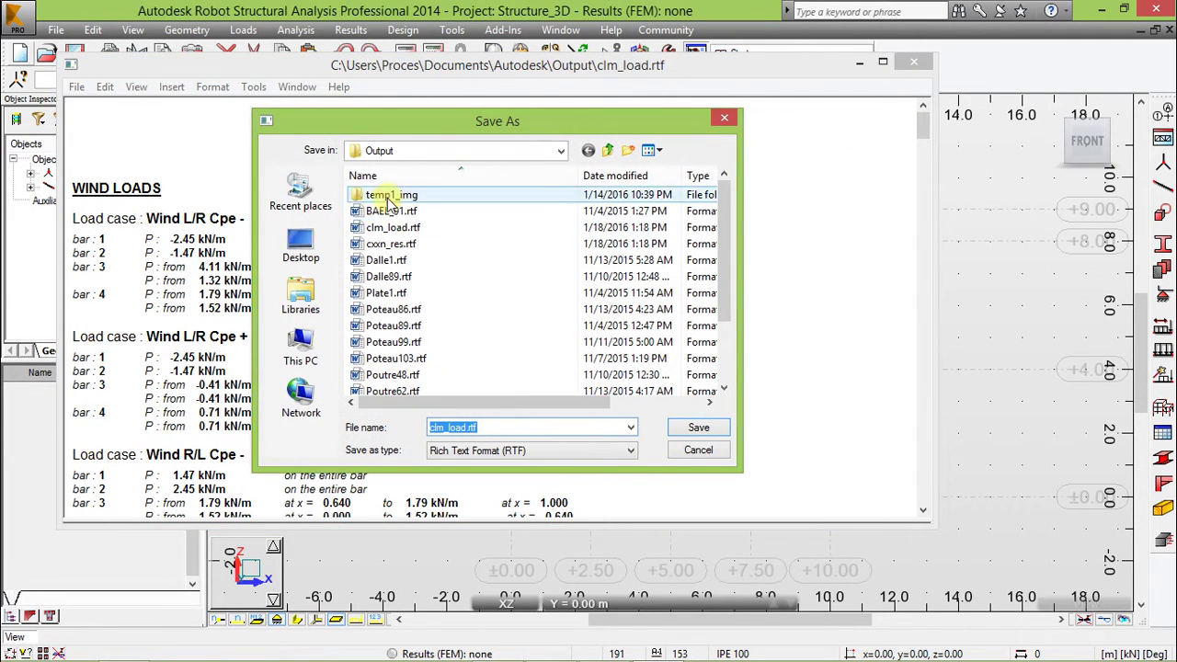
left_click(280, 244)
double_click(416, 373)
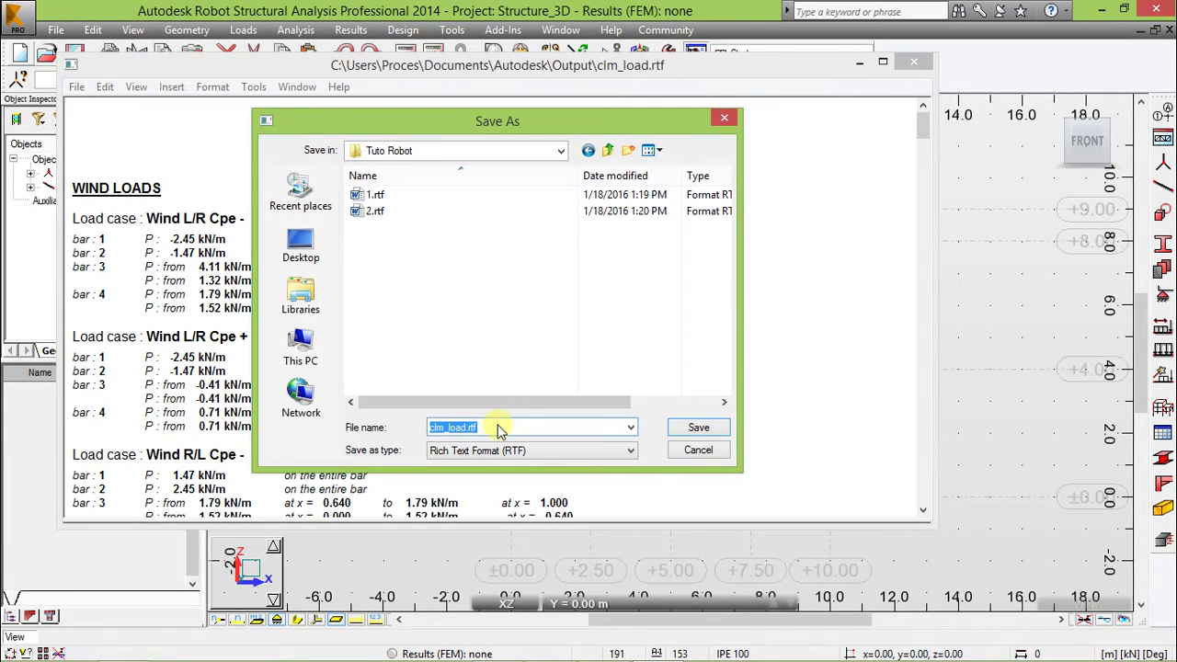
left_click(713, 428)
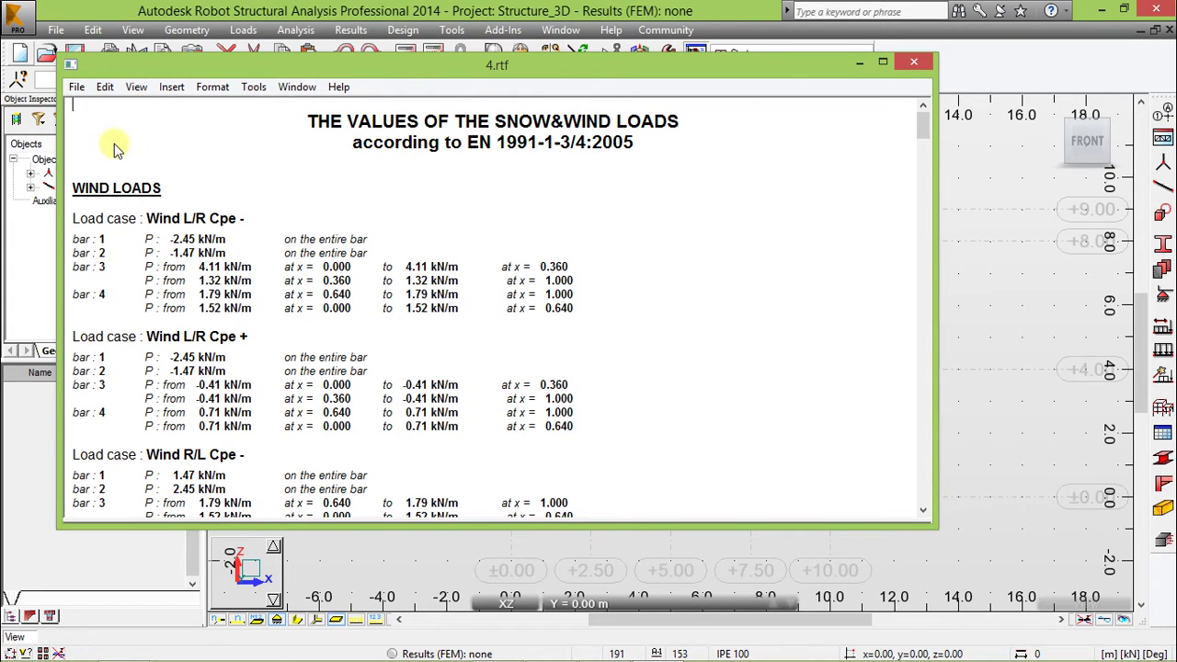
left_click(915, 64)
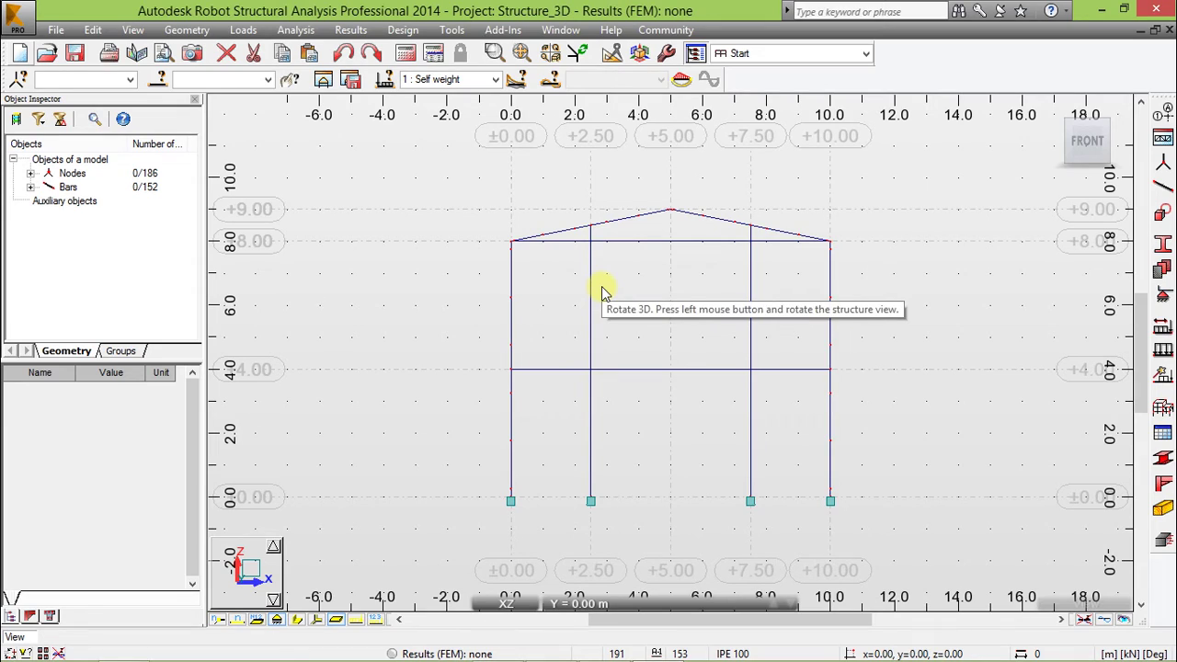
Step: Examine the generated 3D hall from several directions, including its frames, longitudinal bars and gable walls
left_click_drag(600, 290, 733, 280)
left_click_drag(575, 262, 634, 313)
scroll(634, 318, "up", 2)
scroll(549, 269, "down", 2)
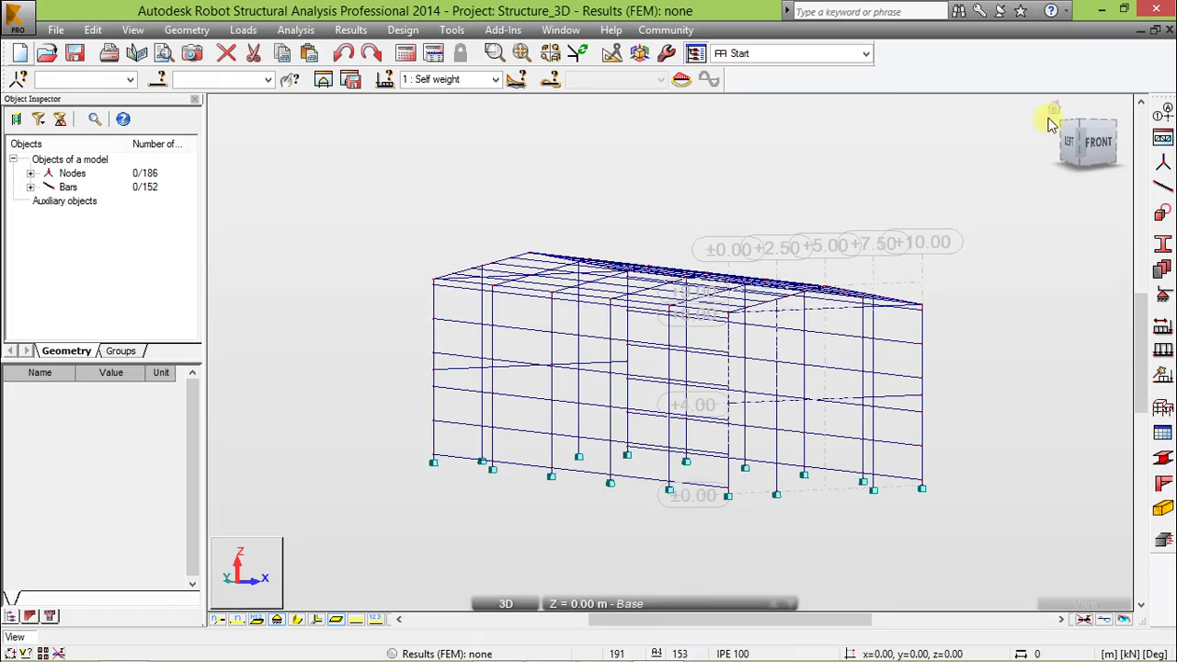
left_click(1058, 105)
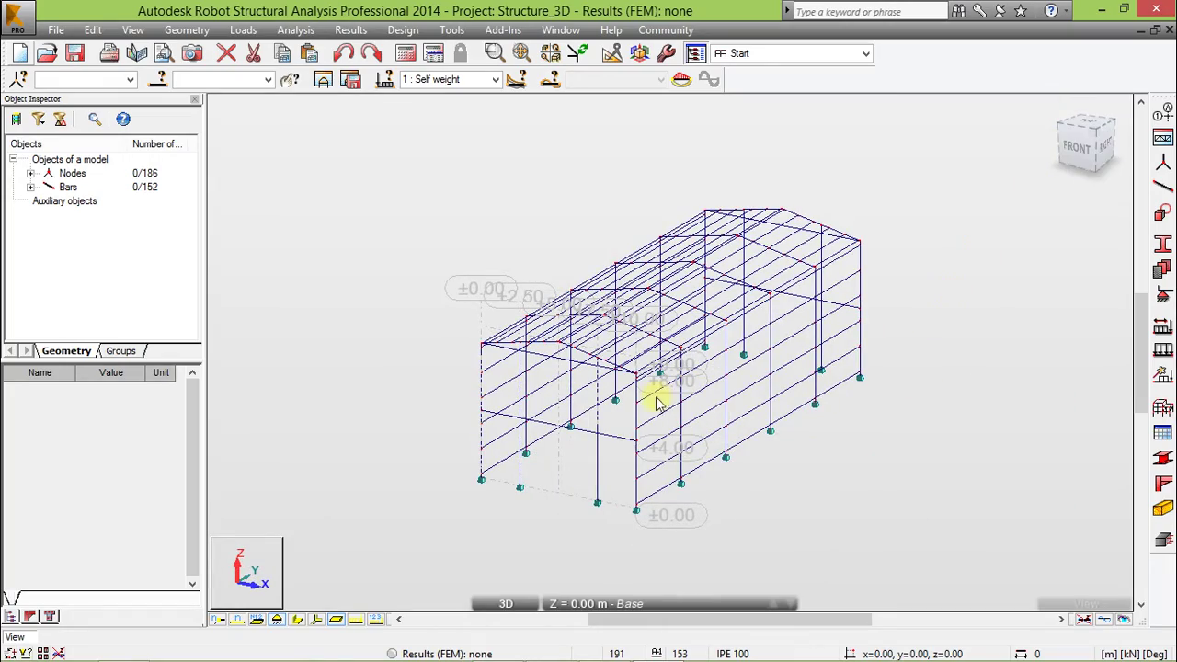
left_click_drag(538, 308, 595, 315)
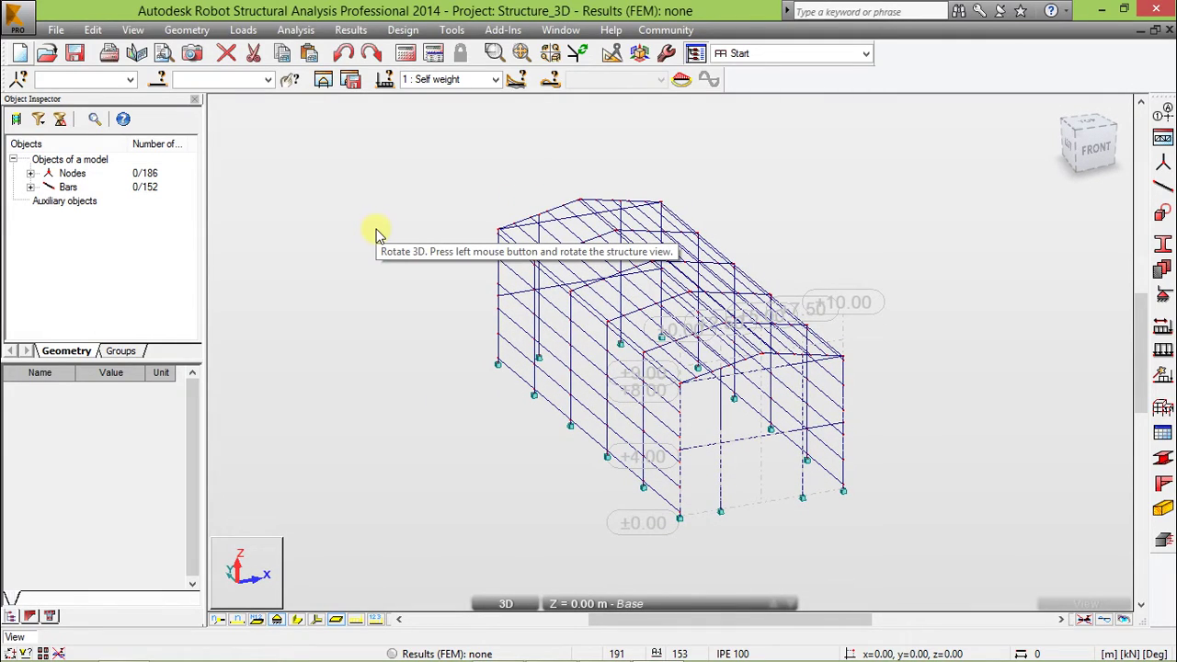
left_click_drag(634, 409, 646, 436)
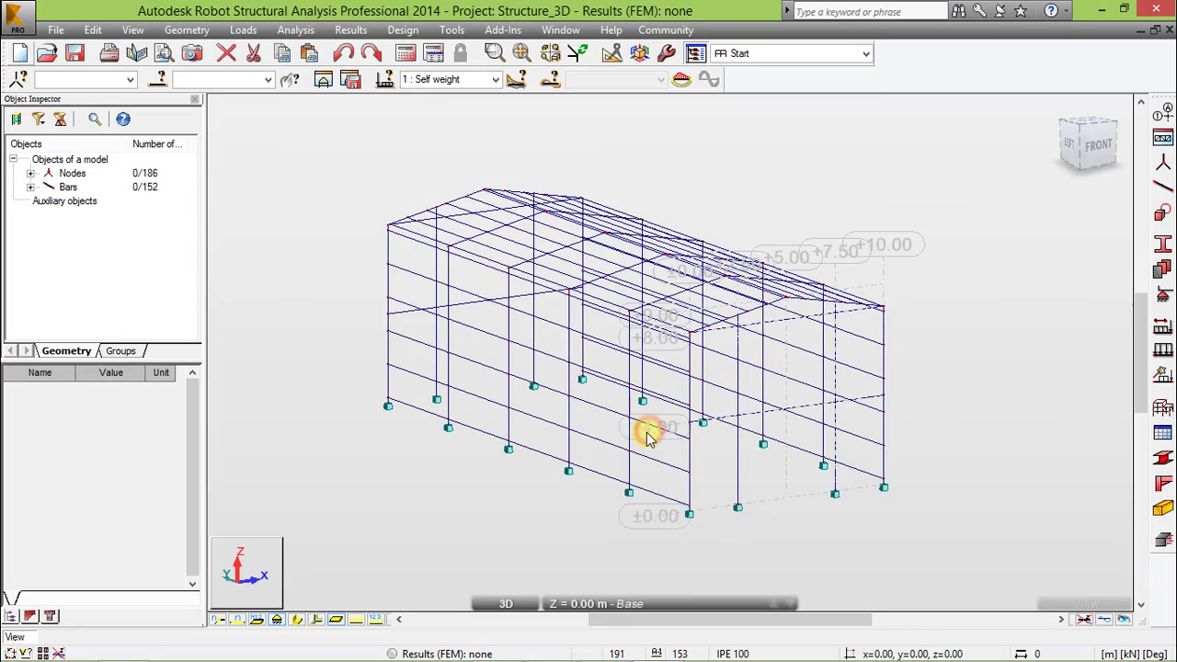
left_click_drag(534, 289, 590, 306)
Step: Define a new bar section from the European database: square hollow tube TCAR 60x5 in steel
left_click(1163, 187)
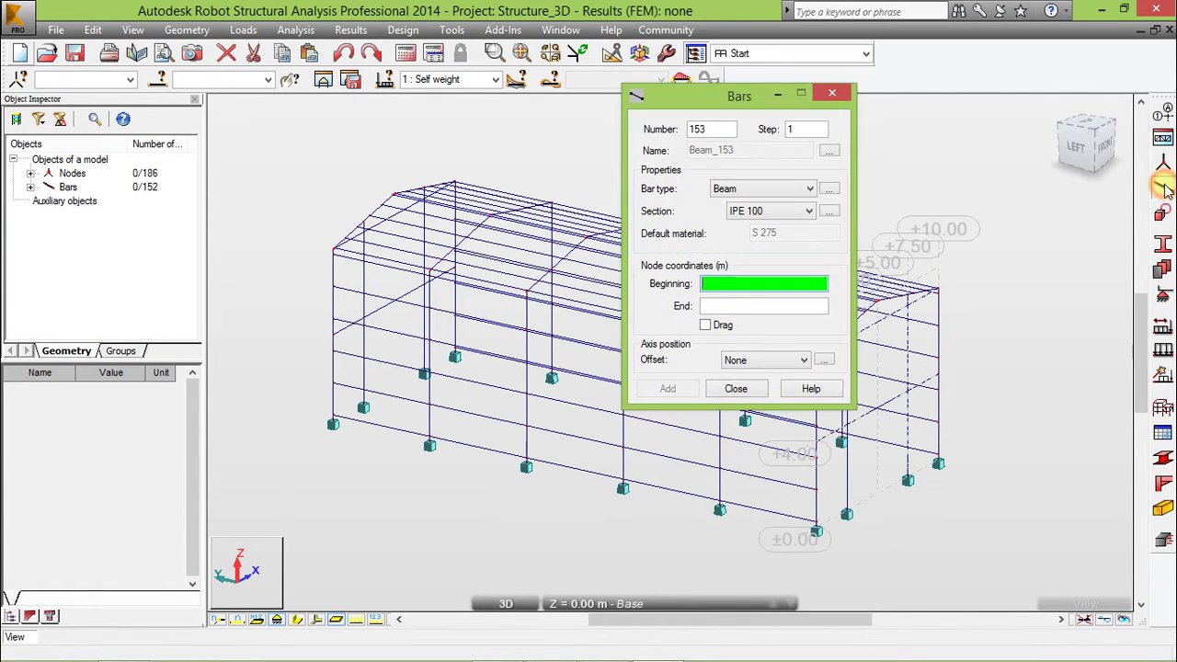
left_click(830, 211)
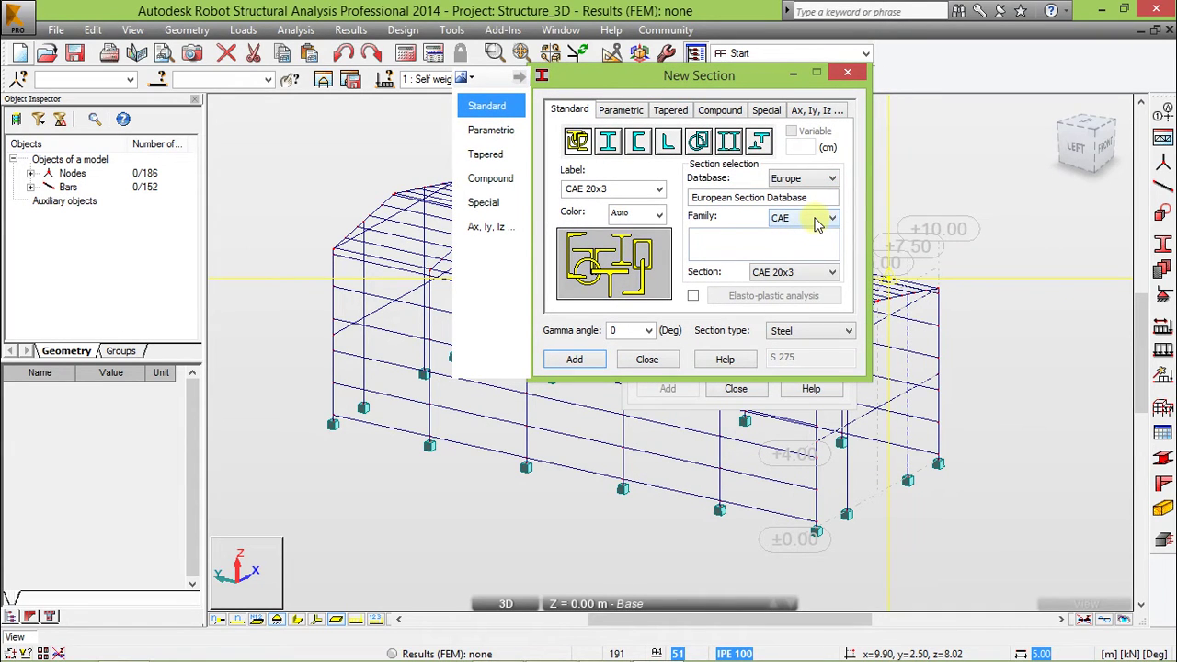
left_click(819, 222)
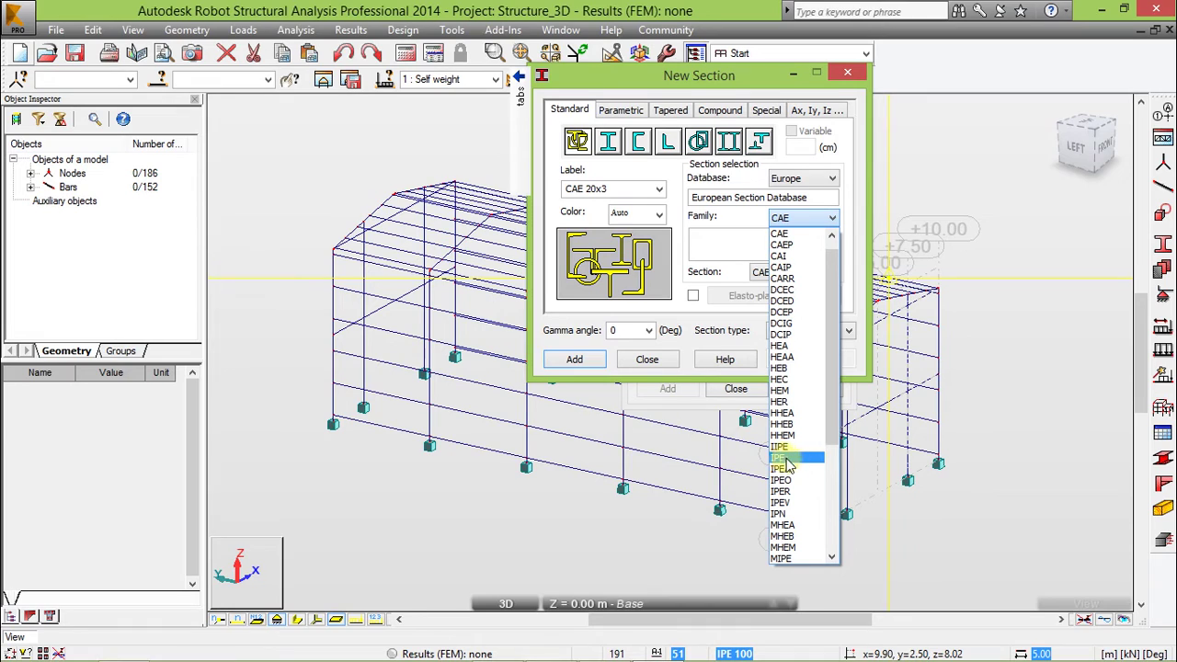
scroll(809, 492, "down", 5)
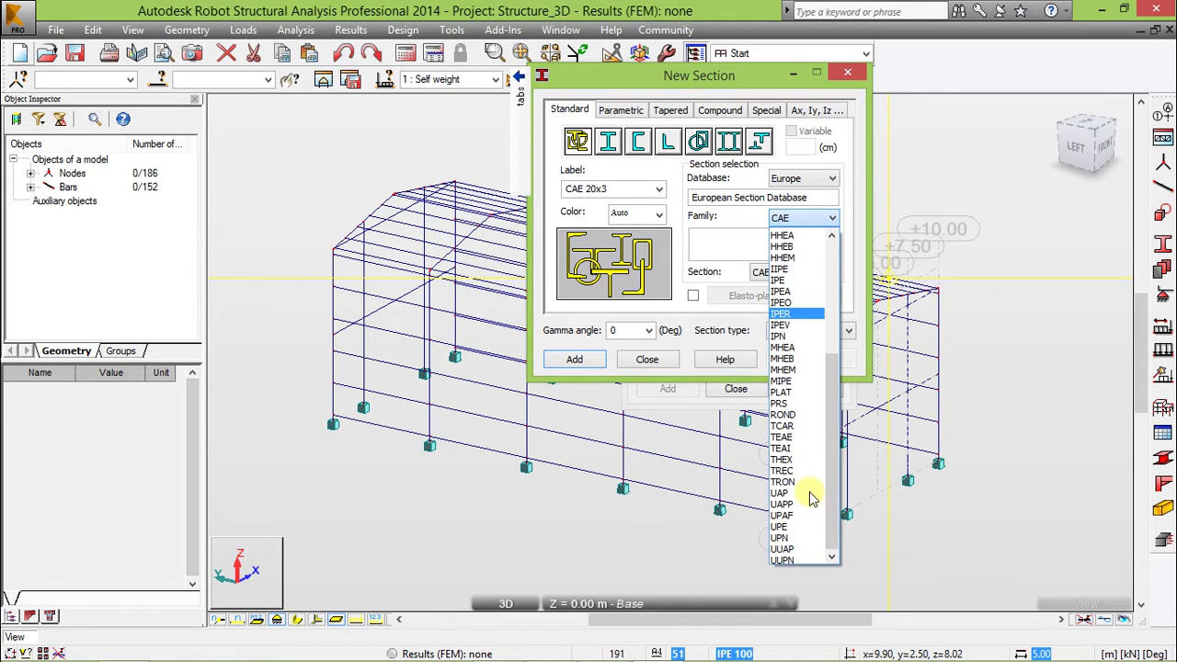
left_click(795, 425)
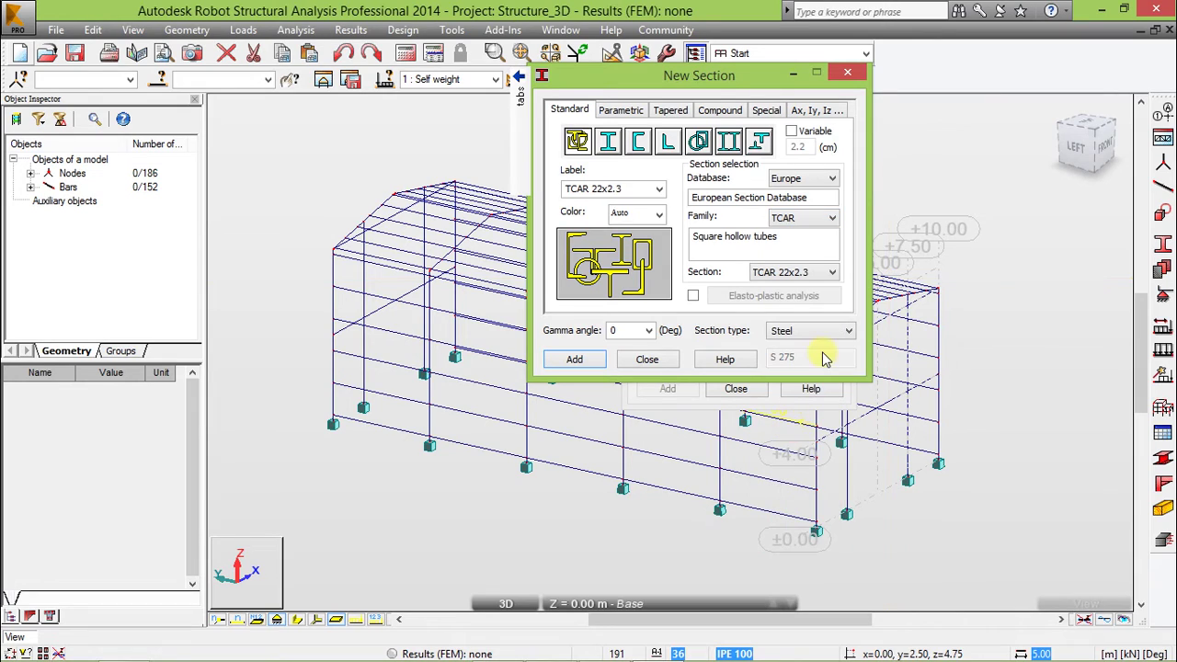
left_click(807, 274)
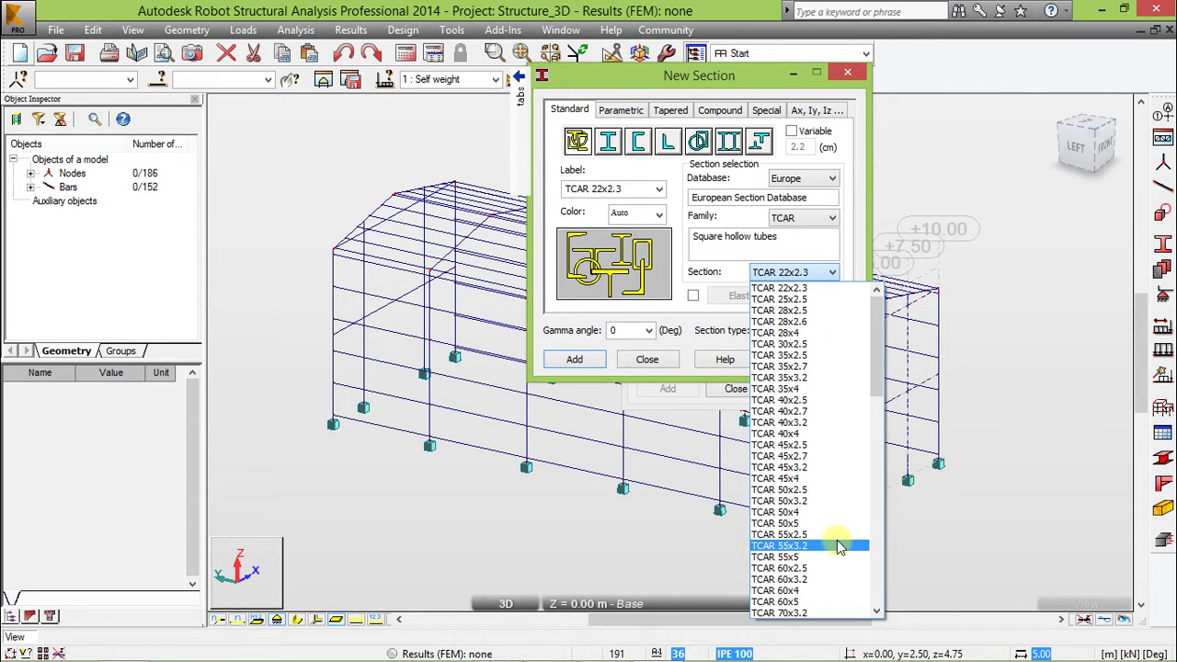
left_click(792, 602)
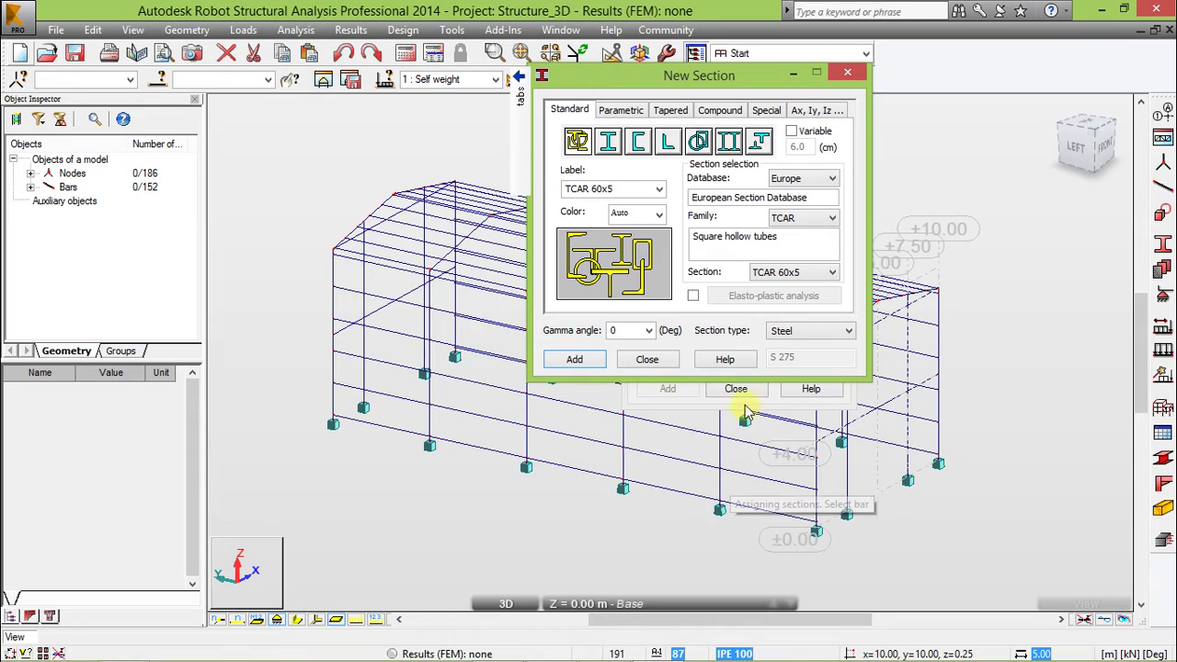
Step: Define a round hollow tube section TRON 60x4 from the TRON family of the European database
left_click(831, 218)
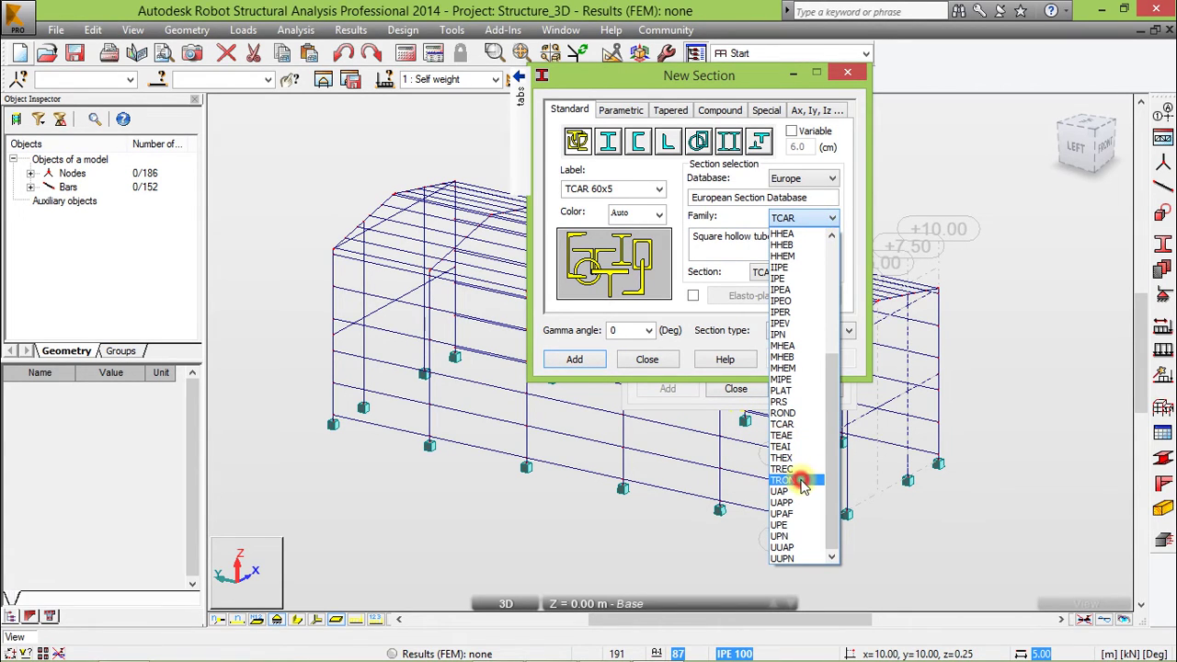
left_click(801, 479)
left_click(817, 271)
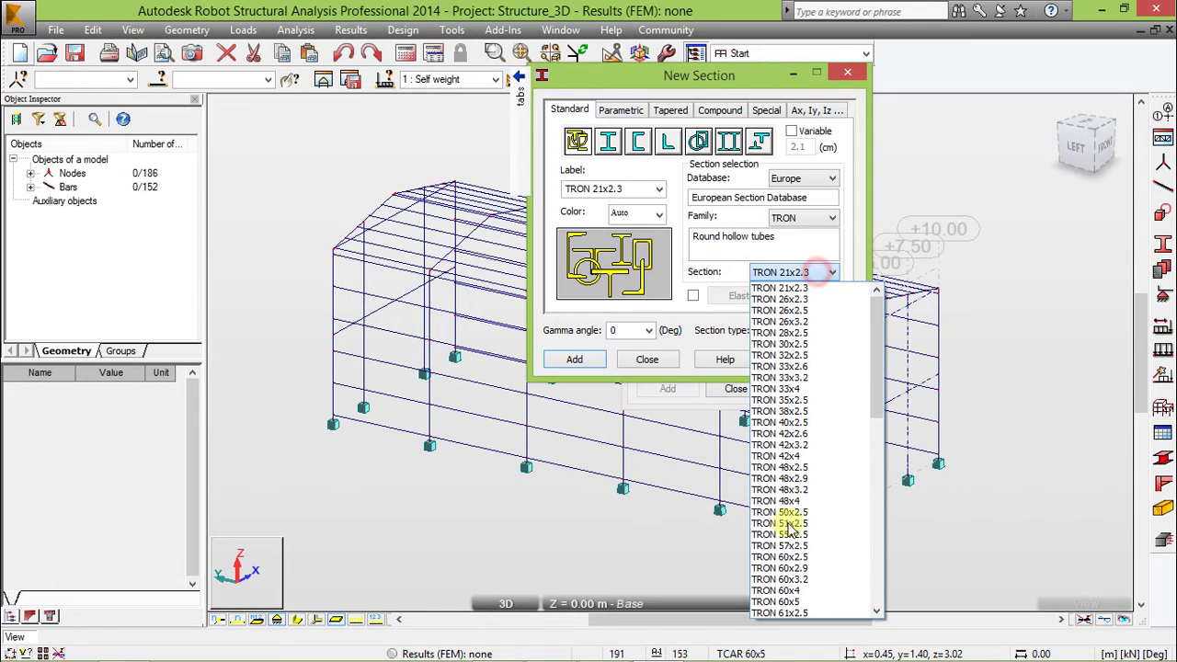
left_click(806, 591)
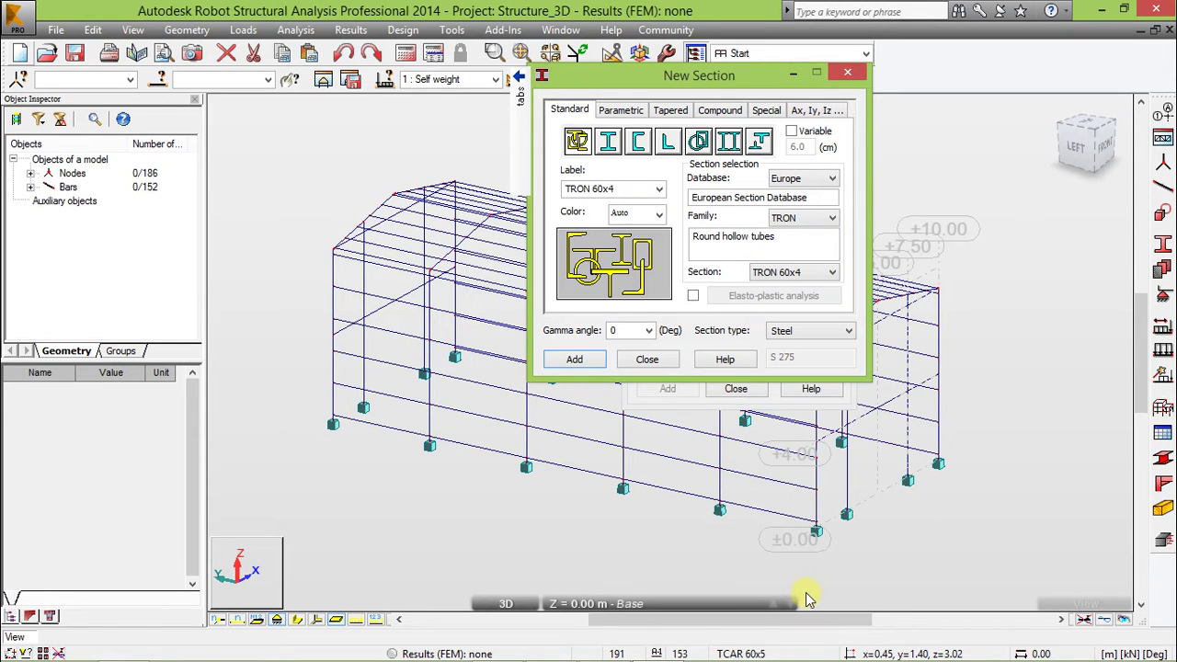
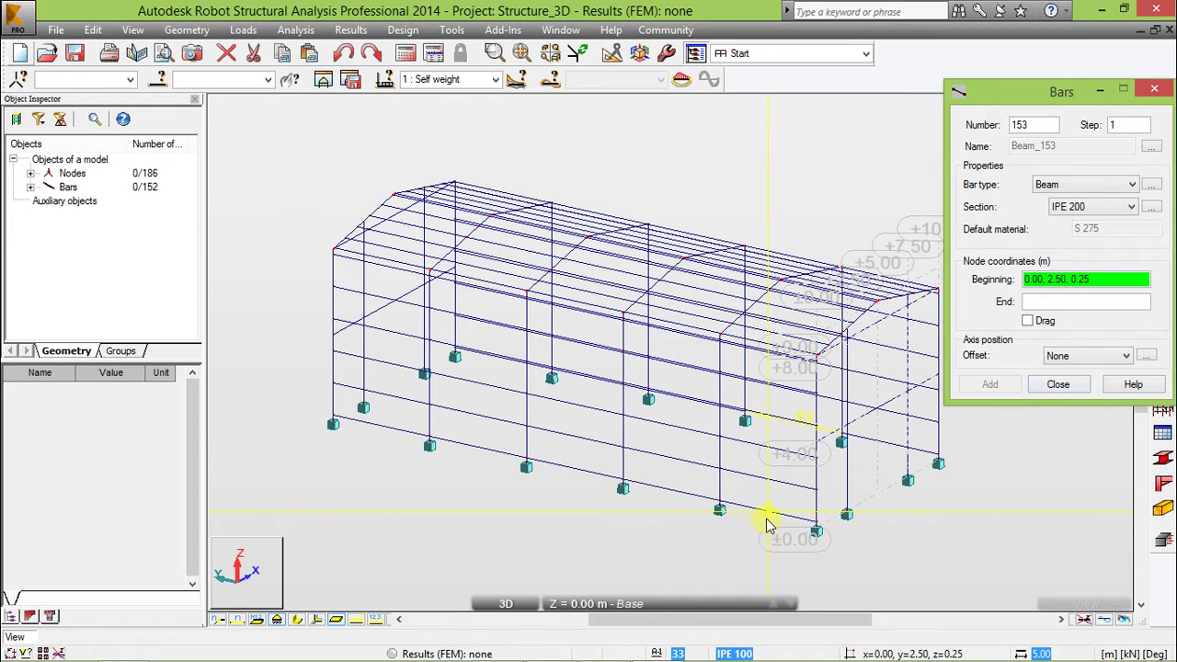
Step: Add crossing TRON 60x4 braces in the lower side-wall end bay, from (0, 5, 0) to (0, 0, 4) and (0, 0, 0) to (0, 5, 4)
left_click(720, 510)
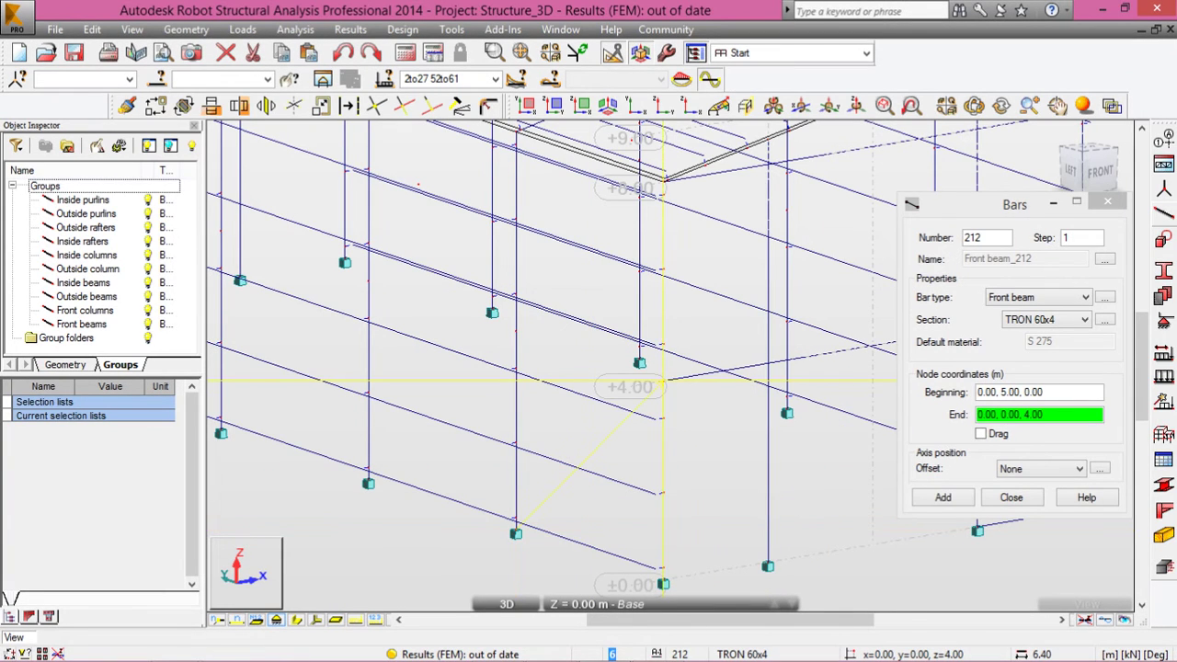
left_click(662, 379)
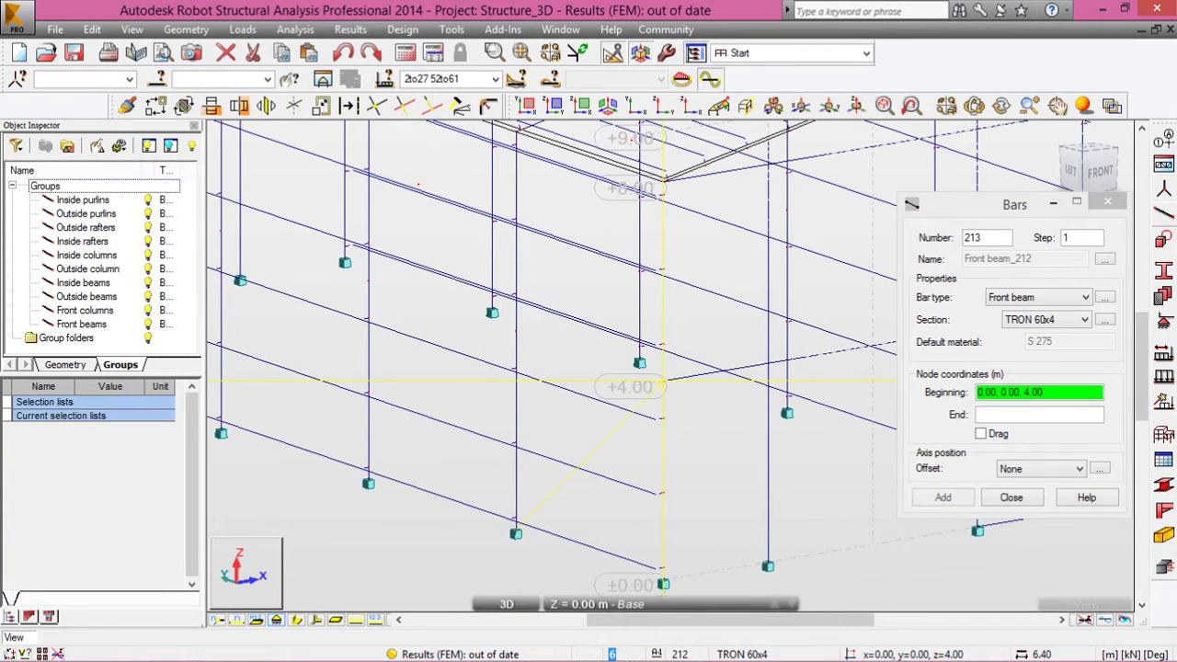
left_click(662, 583)
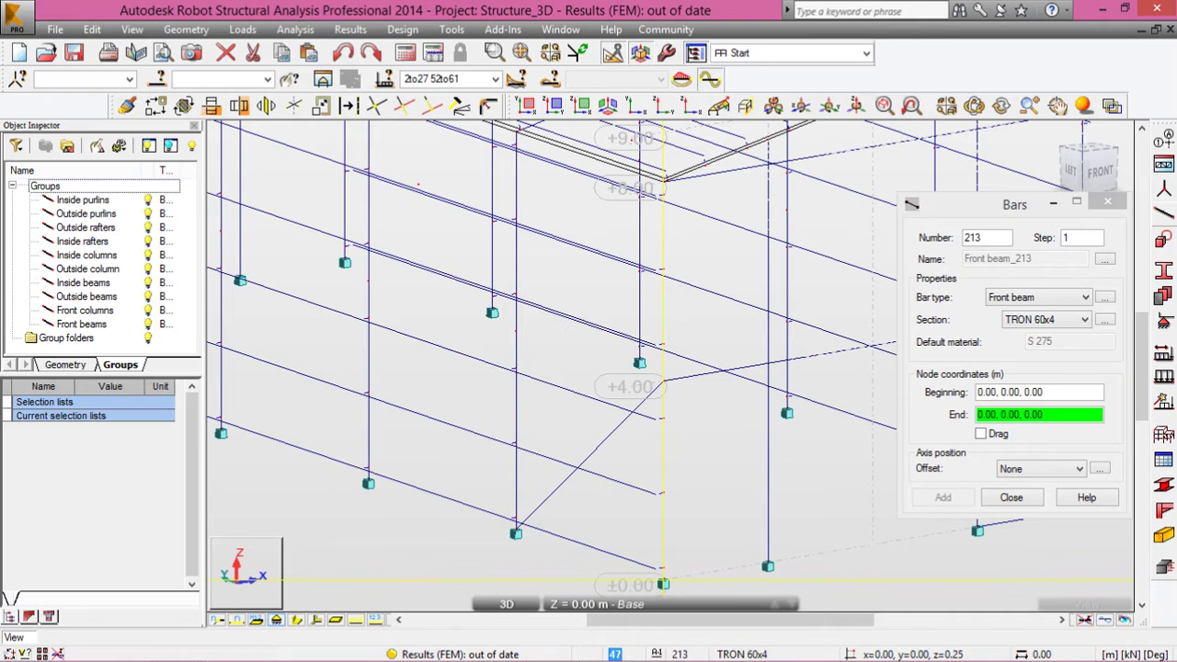
left_click(516, 331)
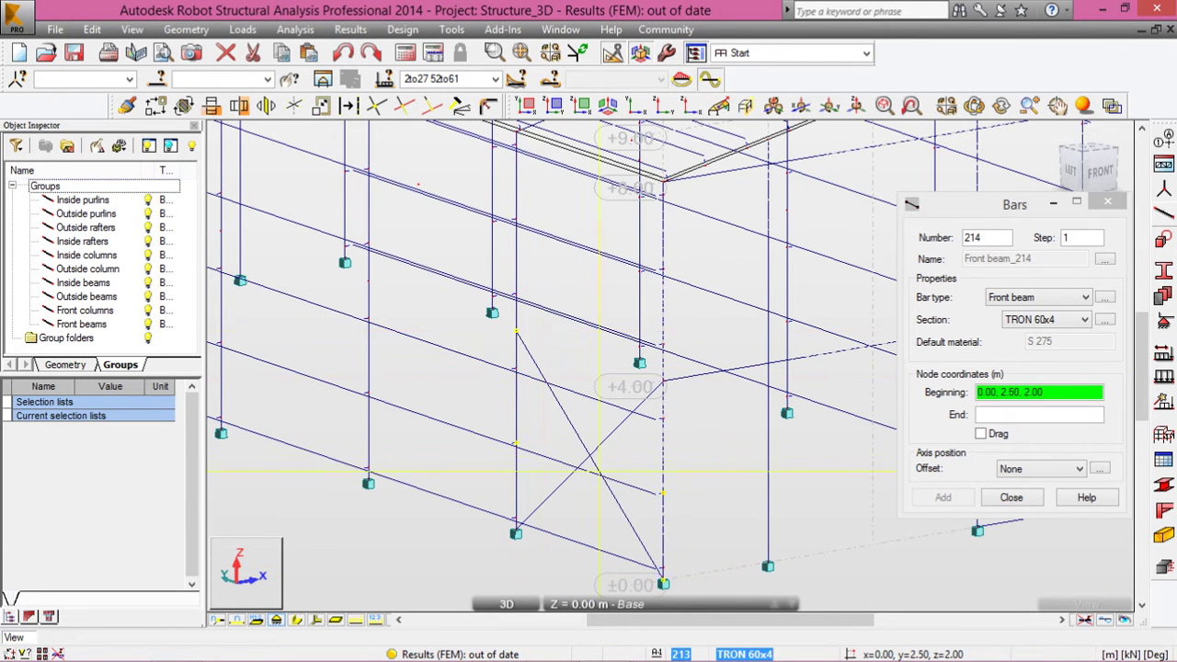
Step: Add a TRON 60x4 diagonal in the upper half of the side-wall end bay from (0, 5, 4) to (0, 0, 8)
scroll(552, 367, "down", 3)
scroll(589, 306, "up", 5)
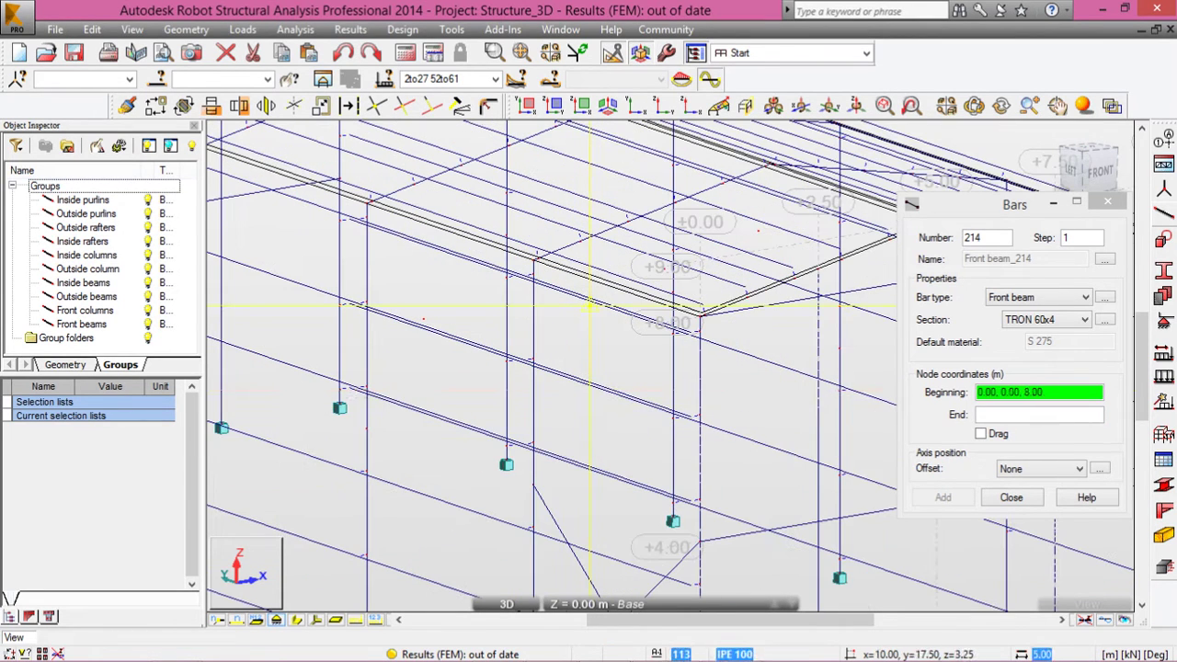
left_click(533, 485)
scroll(696, 329, "up", 3)
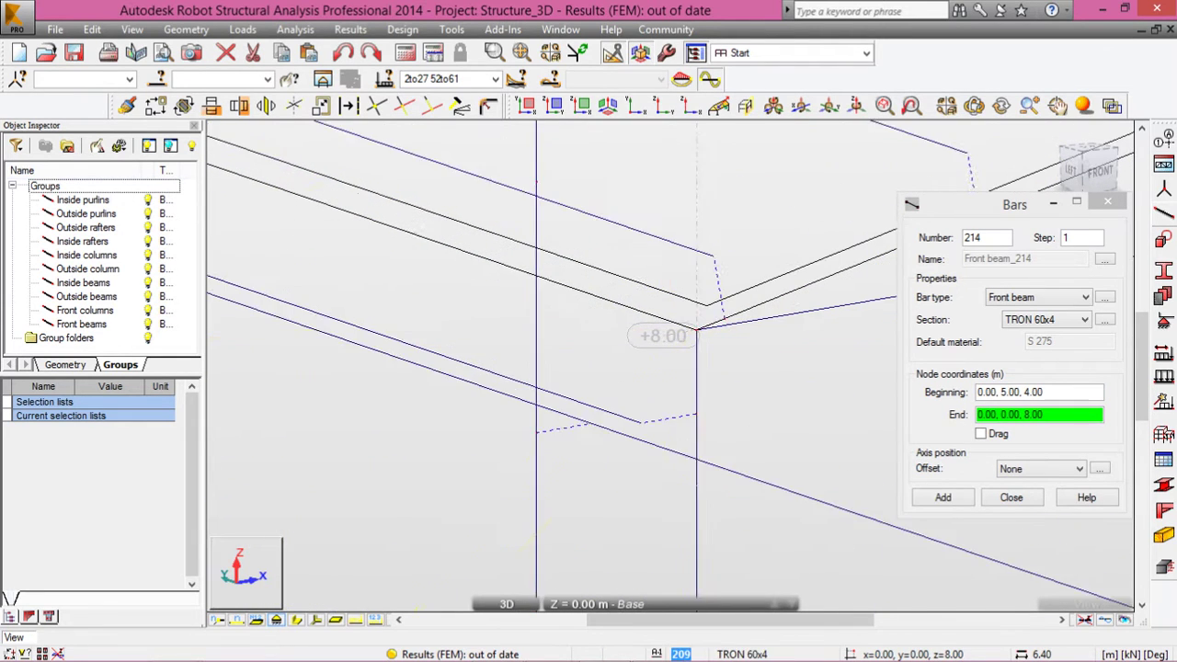
scroll(696, 329, "up", 1)
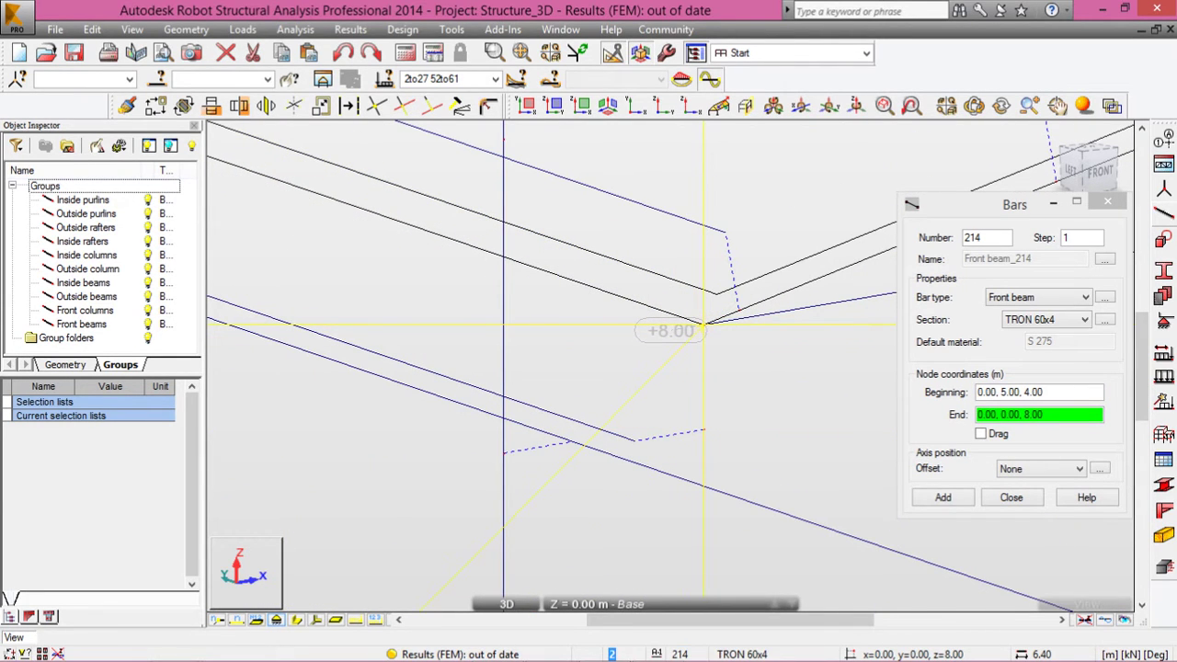
left_click(703, 324)
Step: Add the opposite upper side-wall diagonal in TRON 60x4 from (0, 0, 4) to (0, 5, 8)
scroll(703, 324, "down", 3)
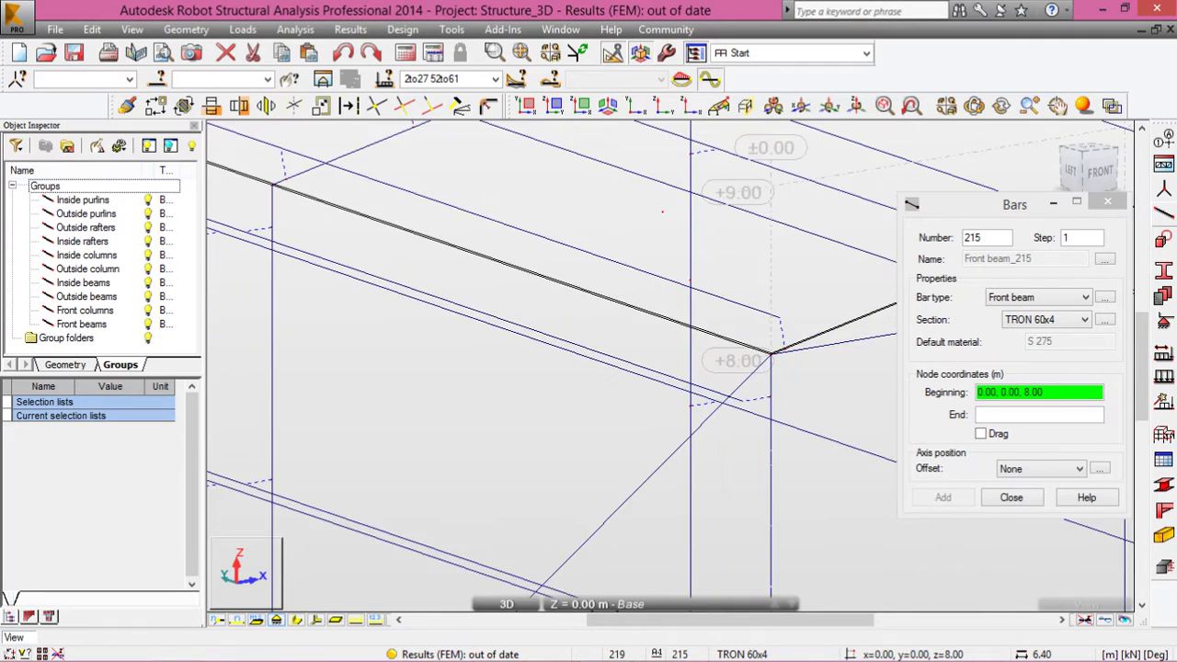
scroll(505, 267, "down", 2)
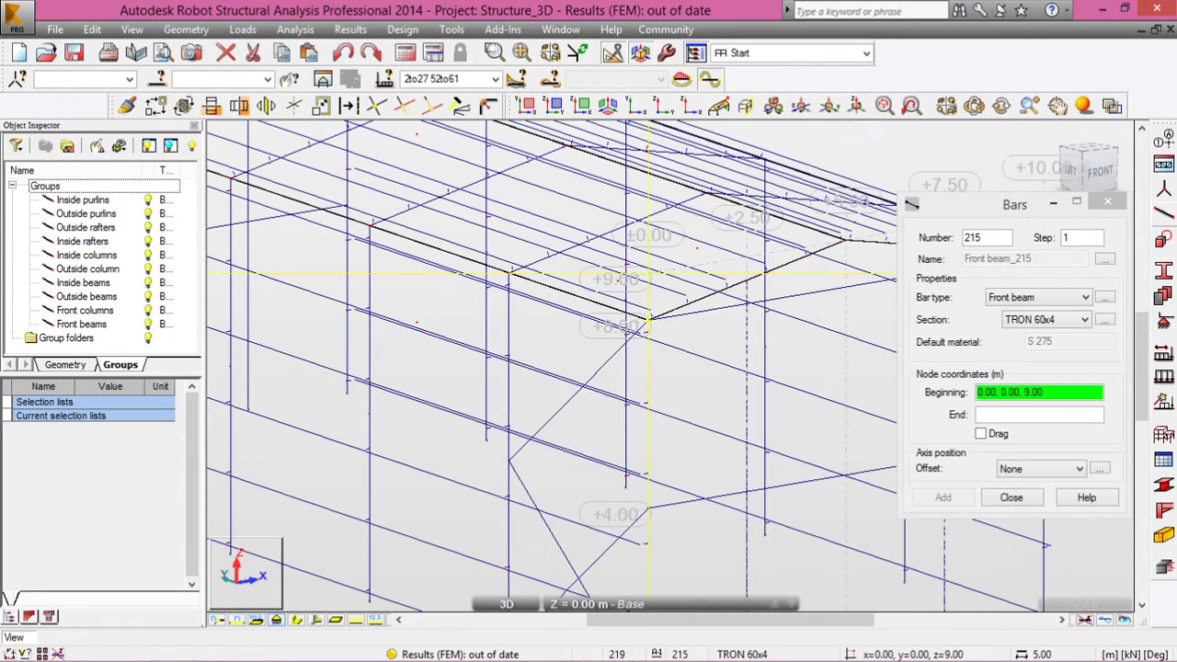
left_click(649, 507)
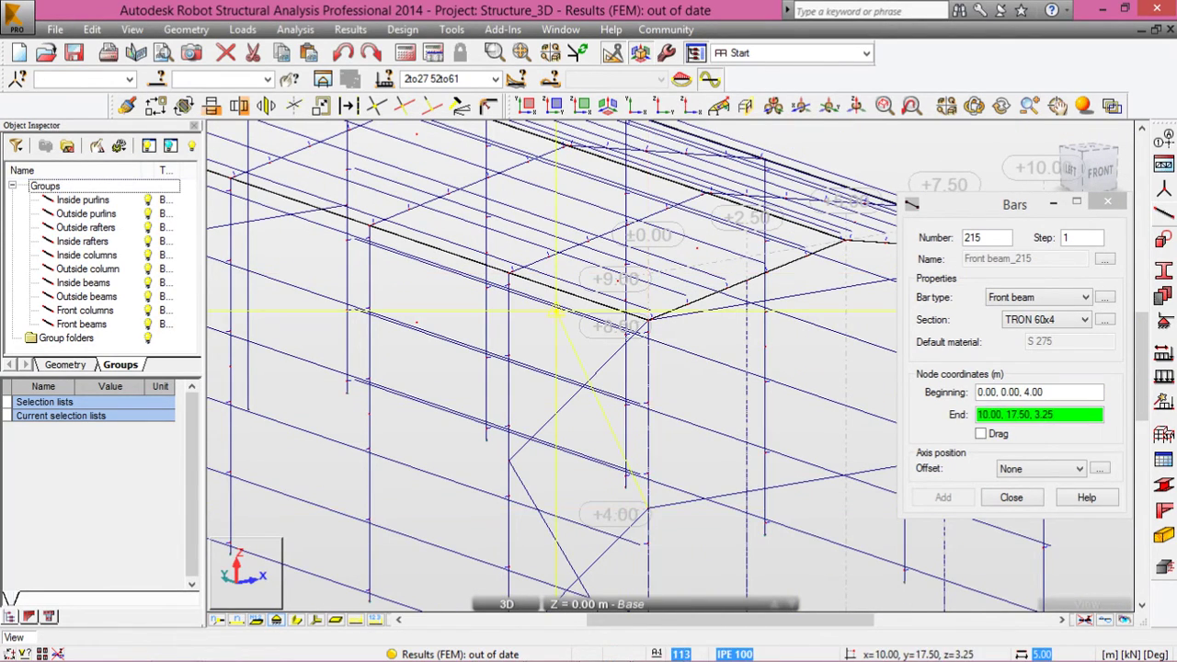
scroll(531, 299, "up", 3)
scroll(531, 299, "up", 2)
scroll(549, 211, "up", 2)
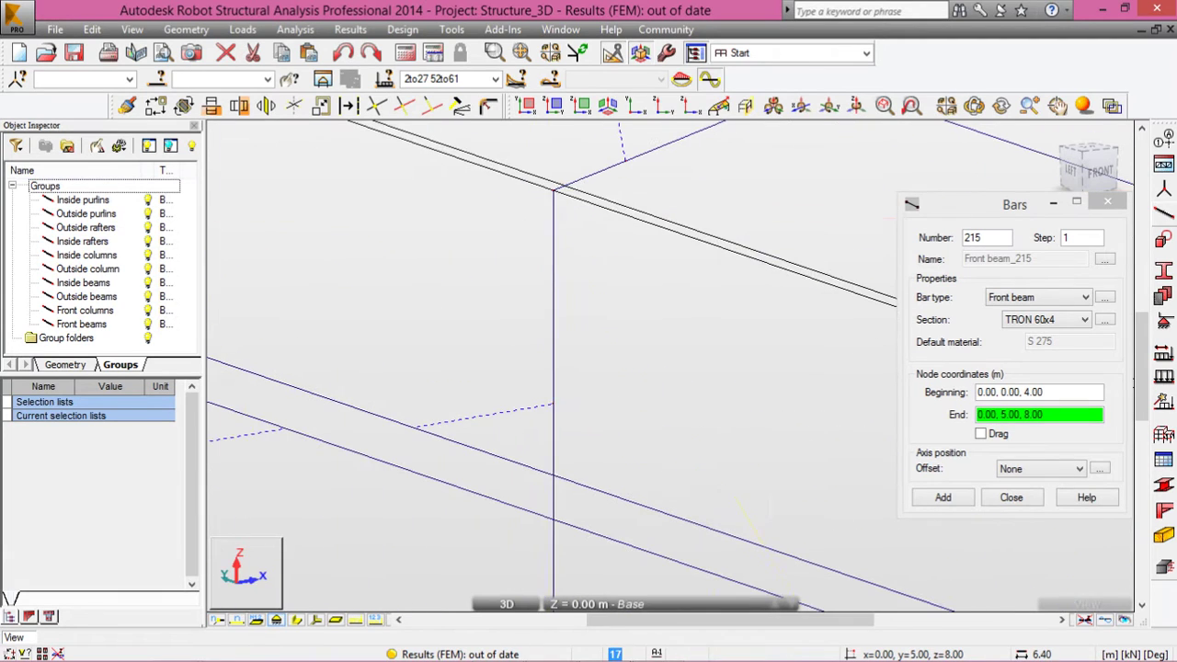
left_click(553, 191)
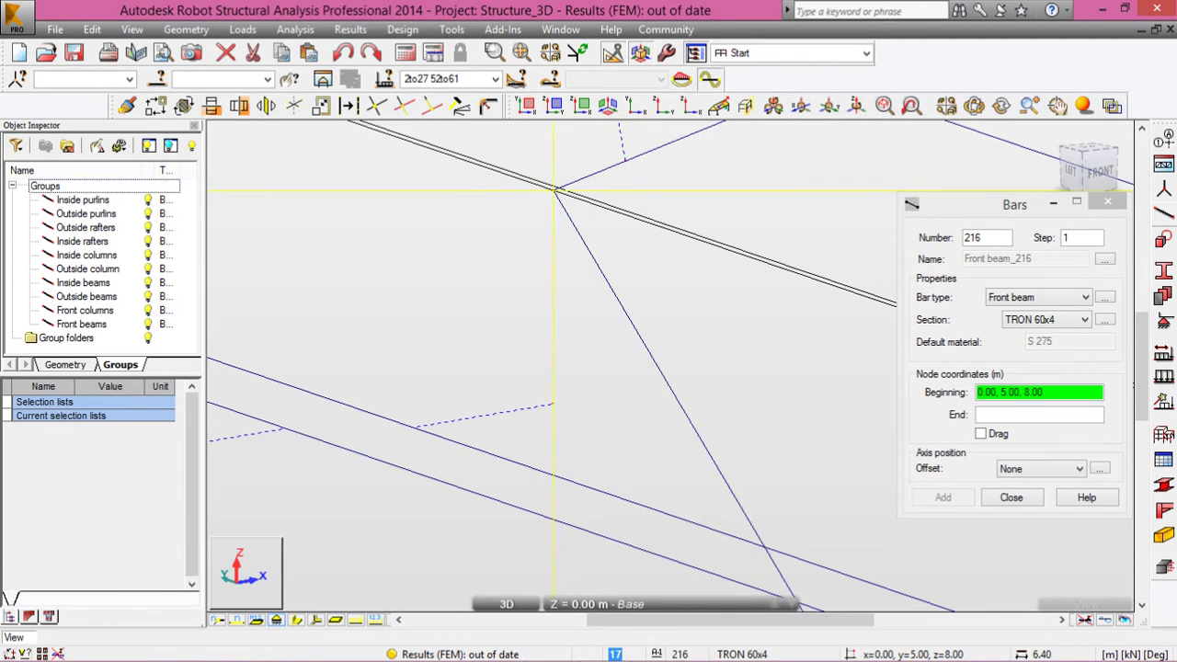
Step: Cross-brace the roof's end bay at the eave with TRON 60x4 bars from (0, 0, 8) to (2, 5, 8.40) and (0, 5, 8) to (2, 0, 8.40)
scroll(469, 193, "down", 3)
scroll(393, 300, "down", 5)
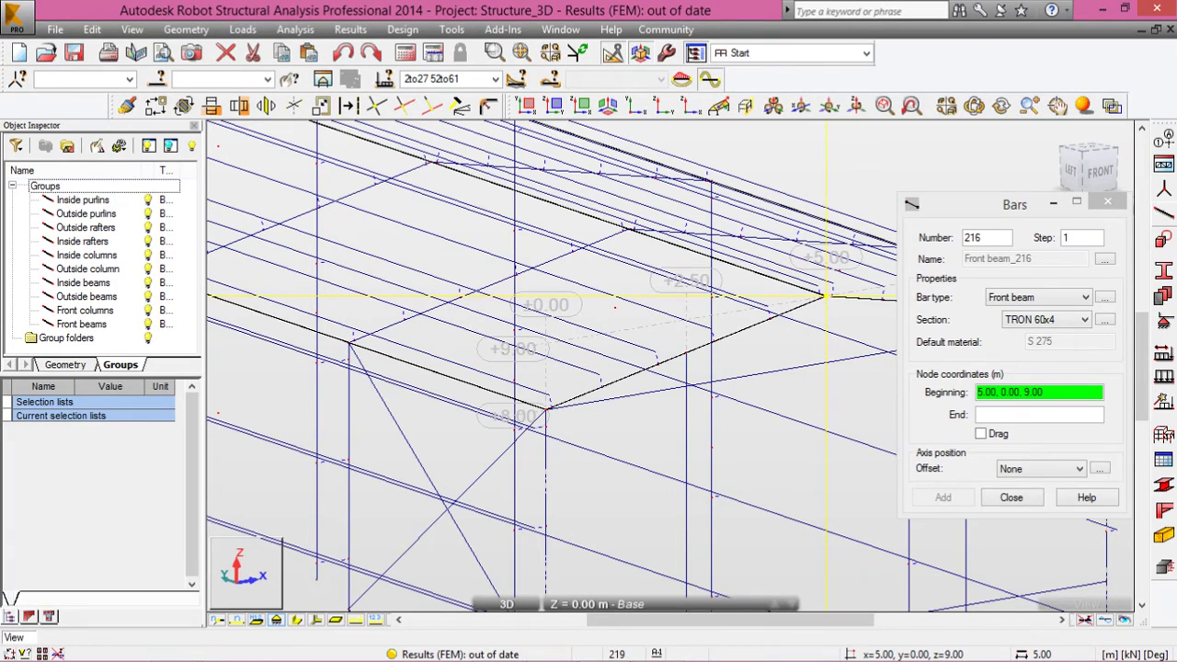
middle_click_drag(826, 296, 931, 526, "shift")
scroll(816, 296, "down", 5)
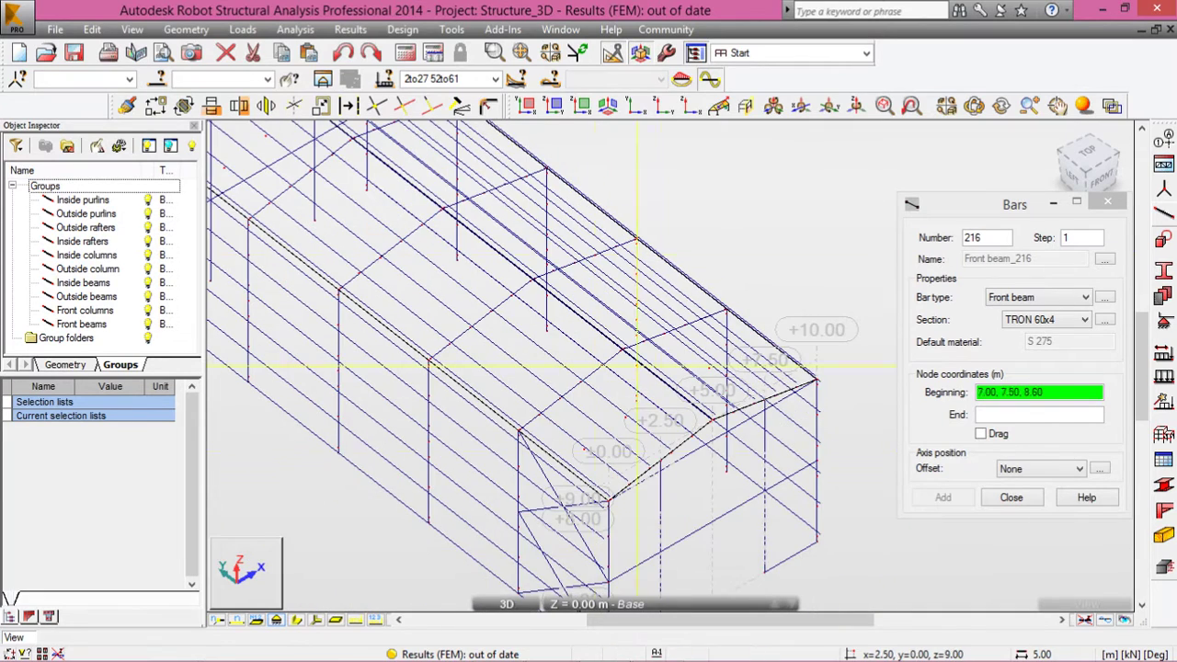
scroll(610, 499, "up", 5)
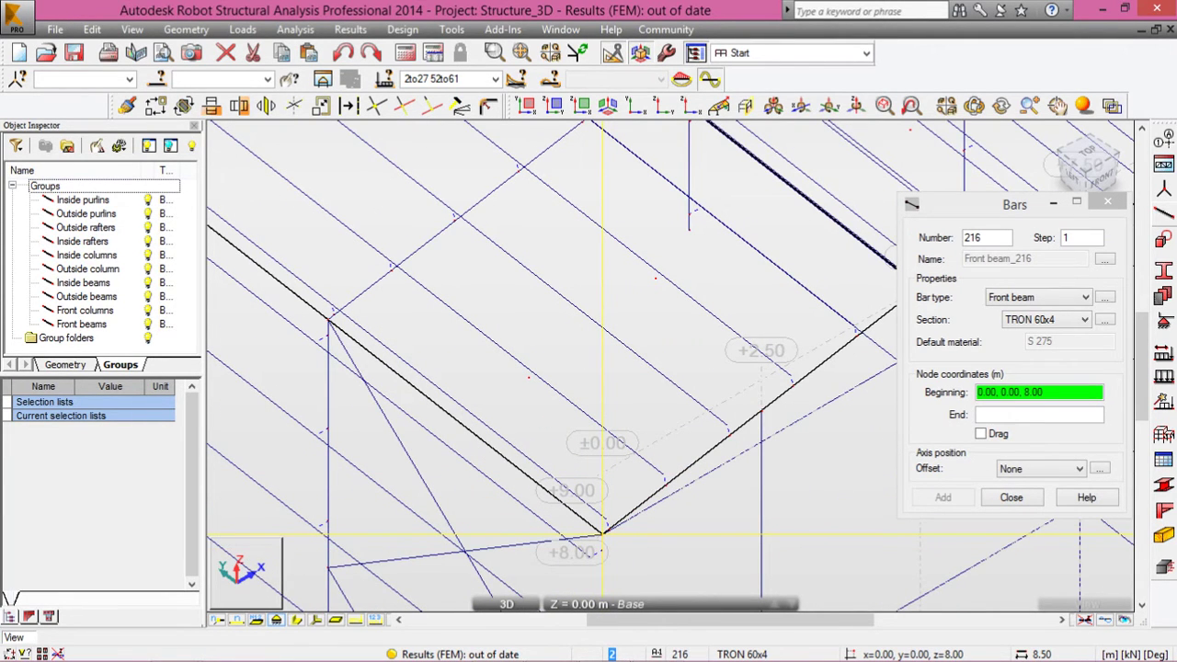
left_click(602, 533)
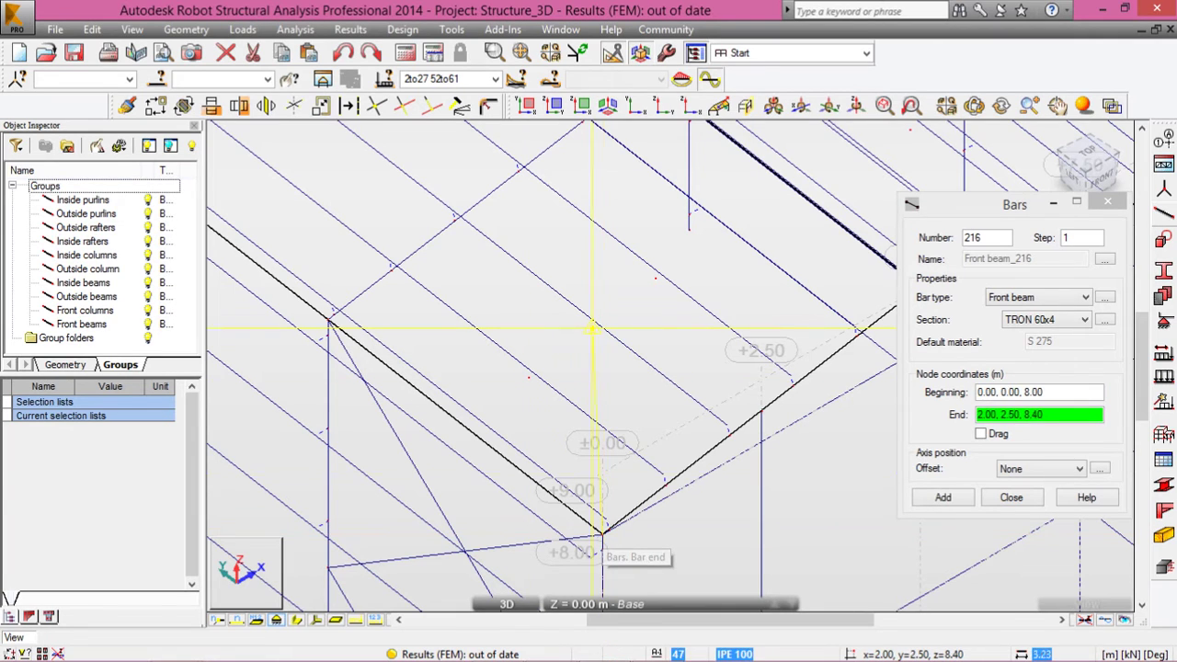
left_click(454, 219)
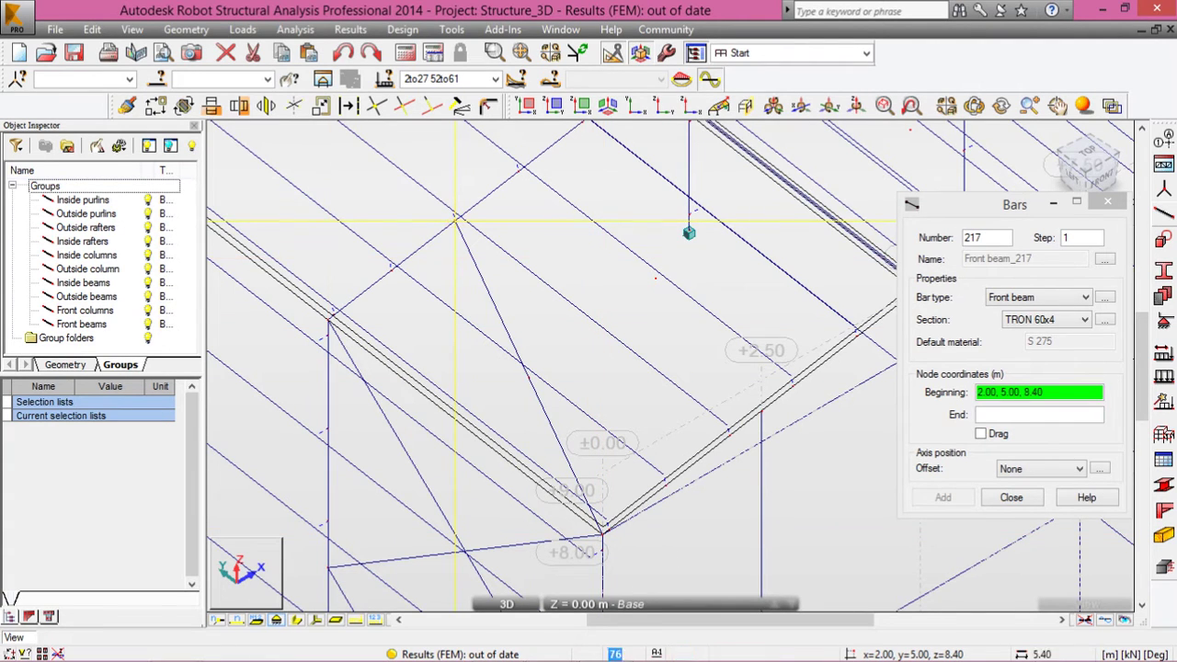
left_click(328, 318)
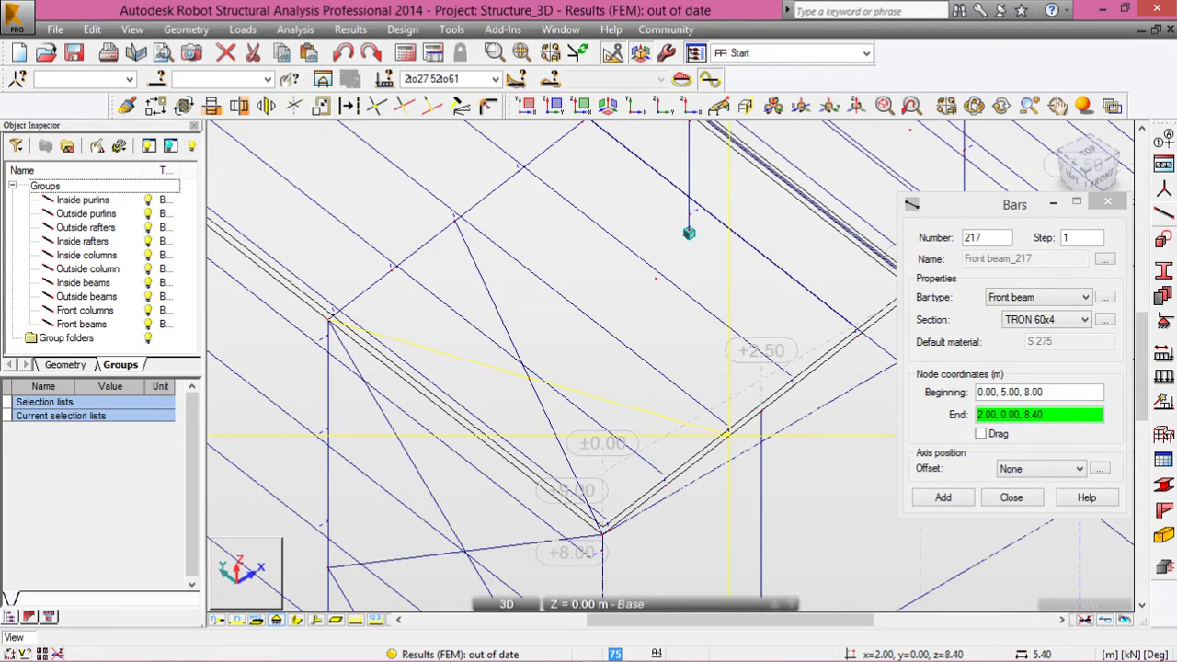
left_click(728, 433)
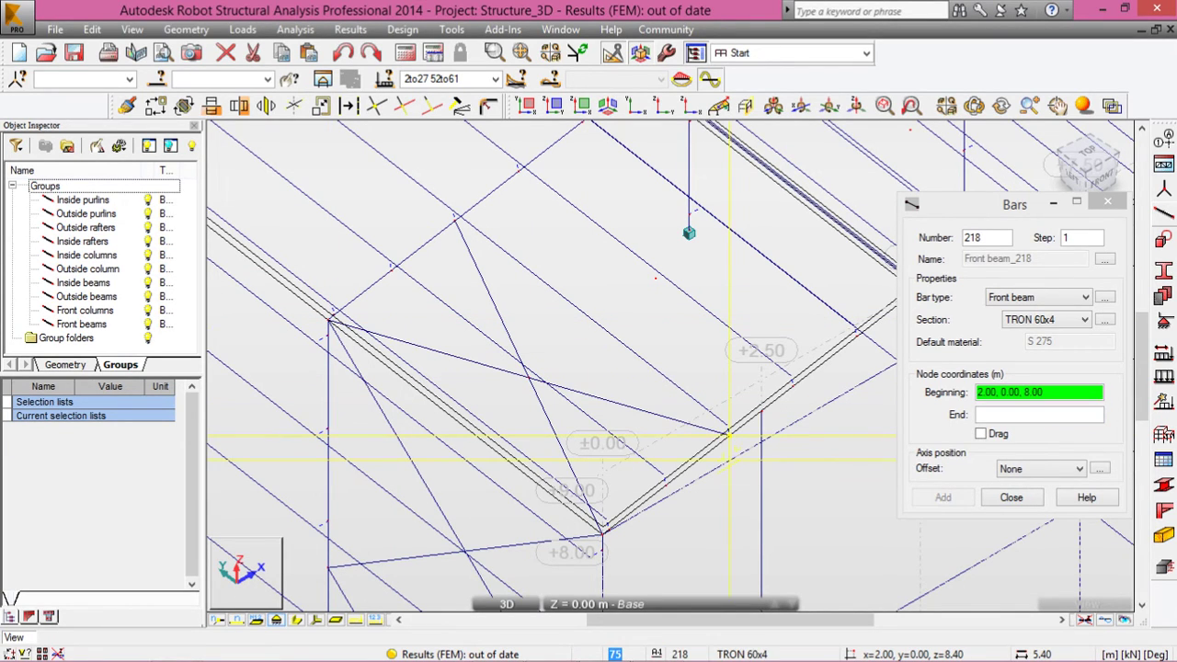
Step: Add a TRON 60x4 diagonal in the next roof panel towards the ridge, from (2, 0, 8.40) to (4, 5, 8.80)
left_click(728, 434)
scroll(729, 460, "down", 3)
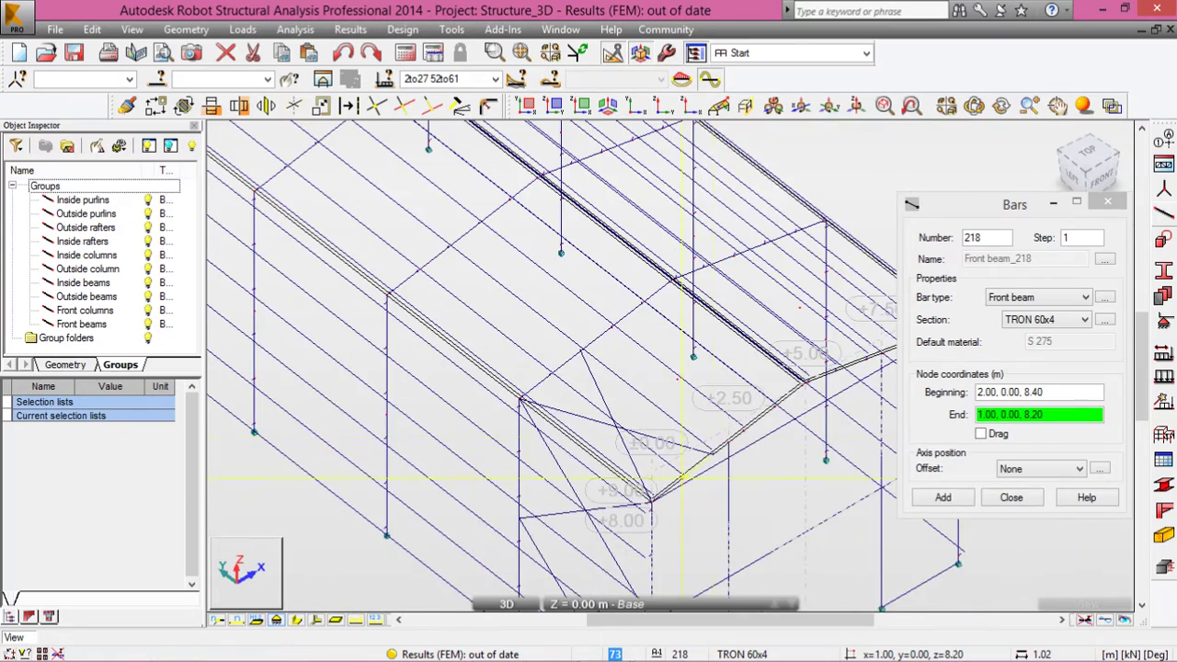
scroll(593, 216, "up", 4)
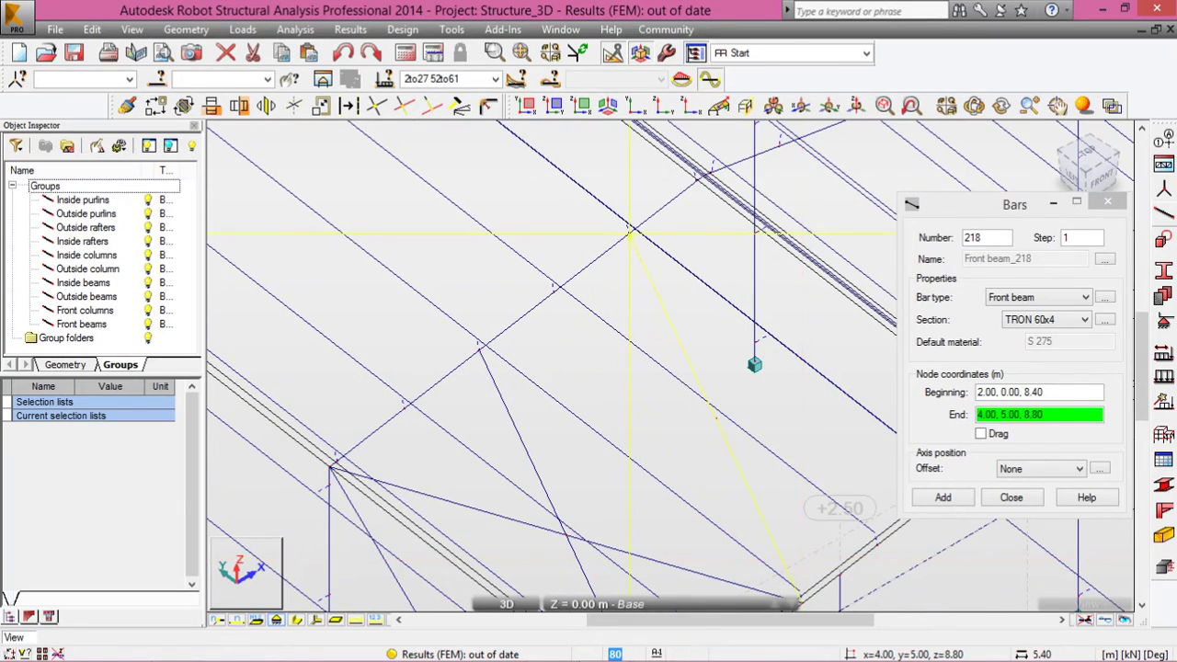
left_click(630, 232)
Step: Add the opposite TRON 60x4 diagonal in the roof panel towards the ridge, from (2, 5, 8.40) to (4, 0, 8.80)
scroll(630, 233, "down", 3)
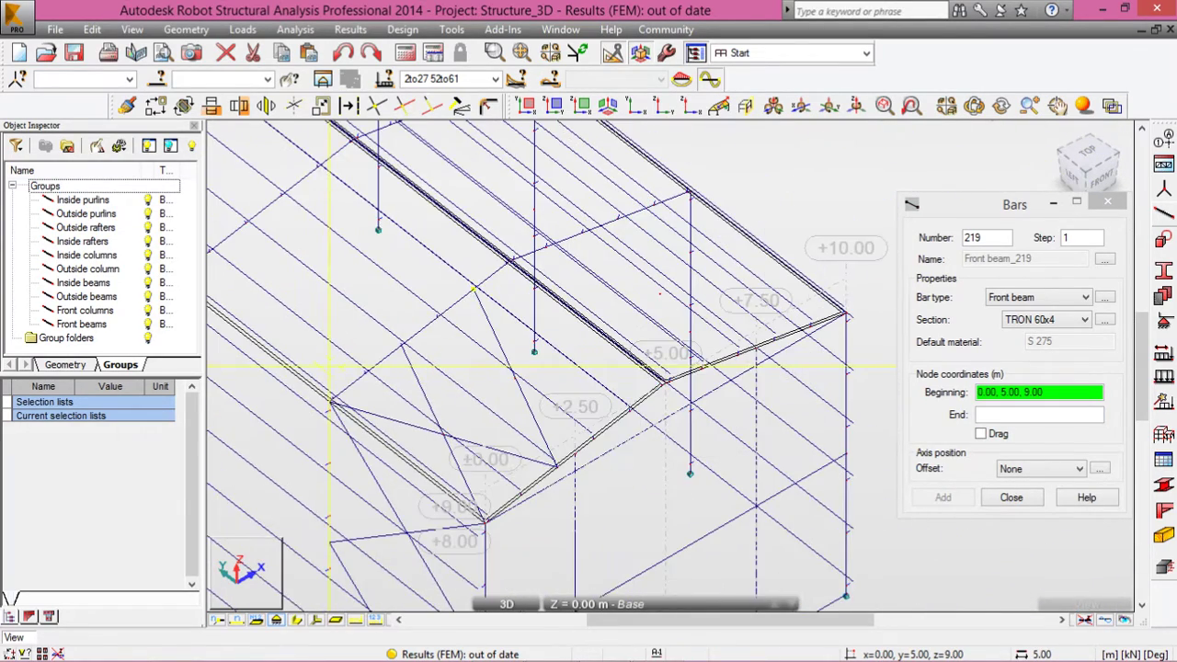
scroll(611, 423, "up", 3)
scroll(611, 423, "down", 3)
scroll(341, 312, "up", 3)
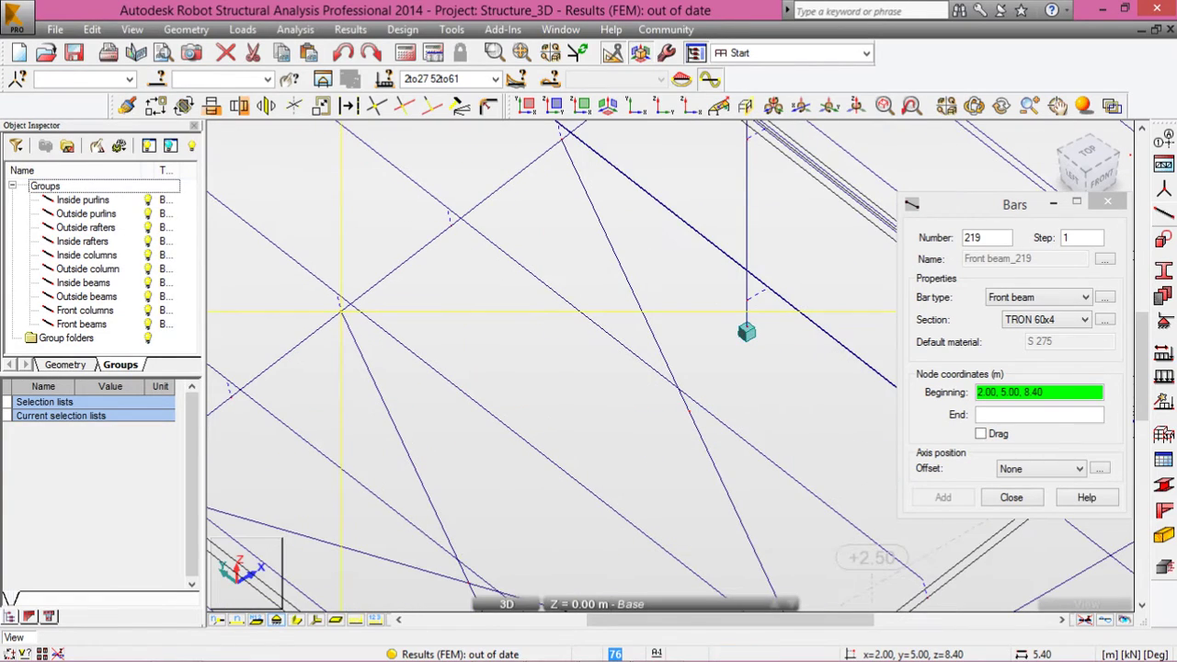
left_click(341, 312)
scroll(341, 312, "down", 3)
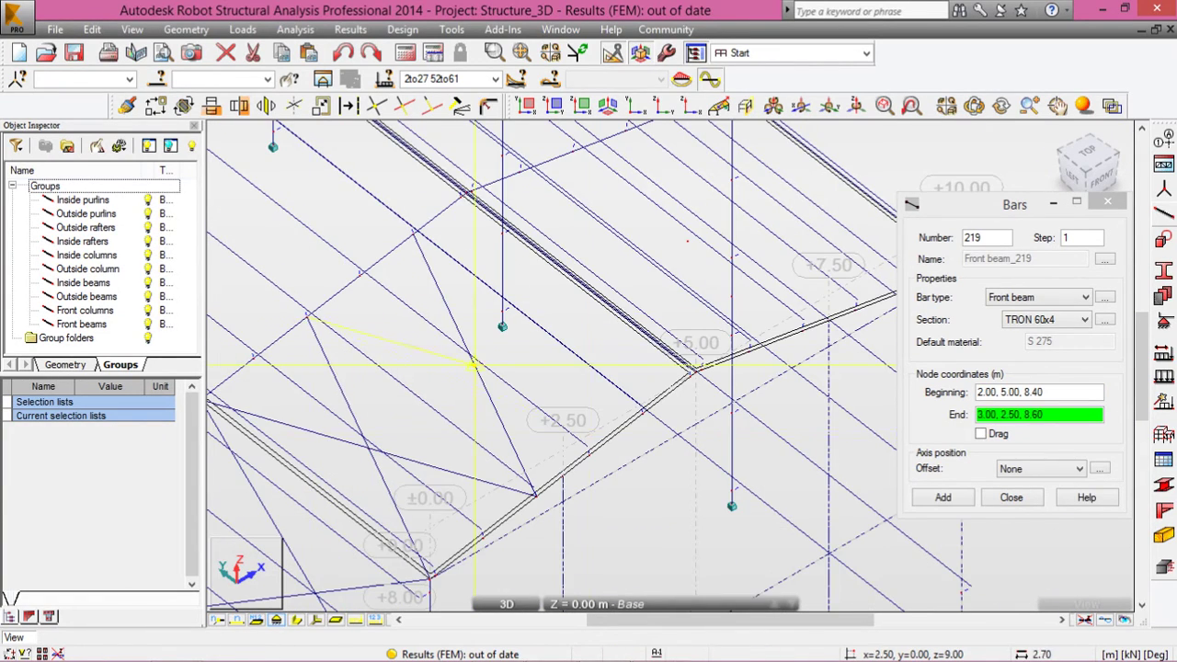
scroll(445, 499, "up", 3)
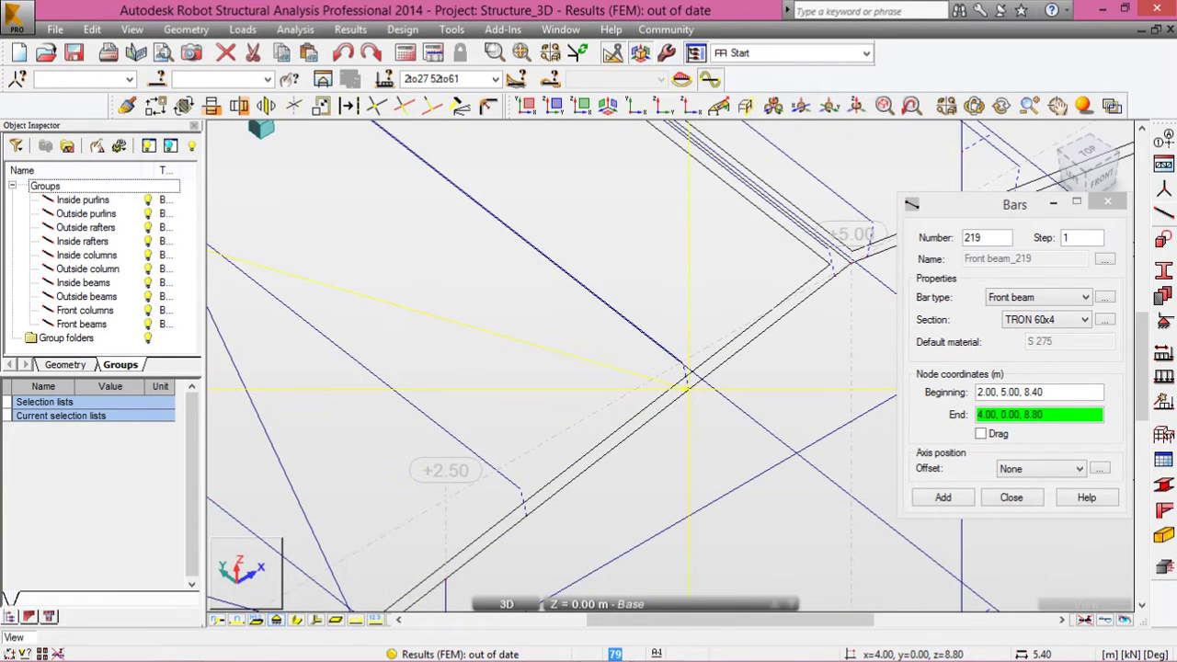
left_click(688, 388)
Step: Add a TRON 60x4 diagonal in the lower half of the opposite side wall's end bay, from (10, 0, 0) to (10, 5, 4)
scroll(688, 388, "down", 5)
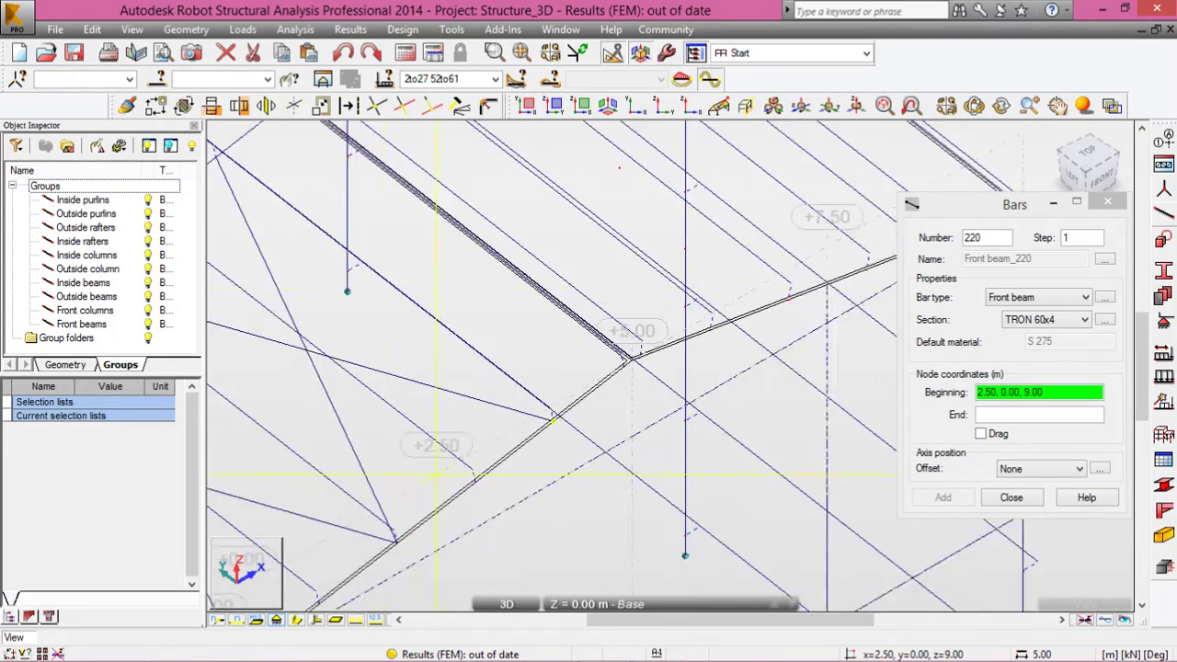
scroll(682, 354, "down", 3)
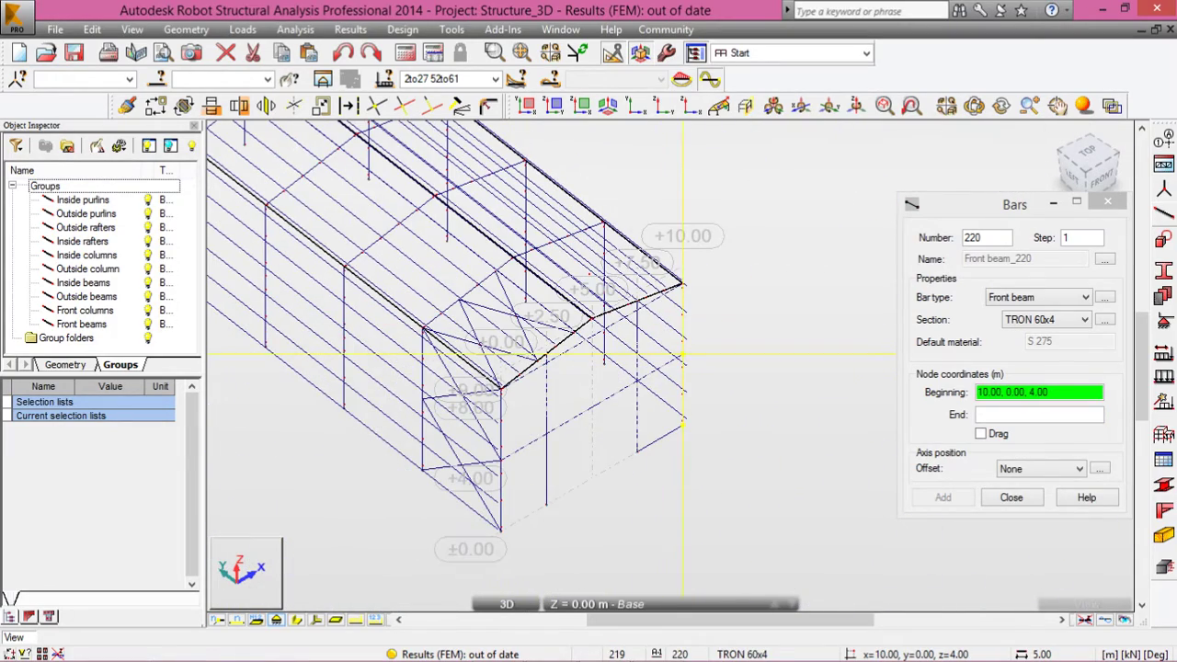
middle_click_drag(682, 354, 743, 398, "shift")
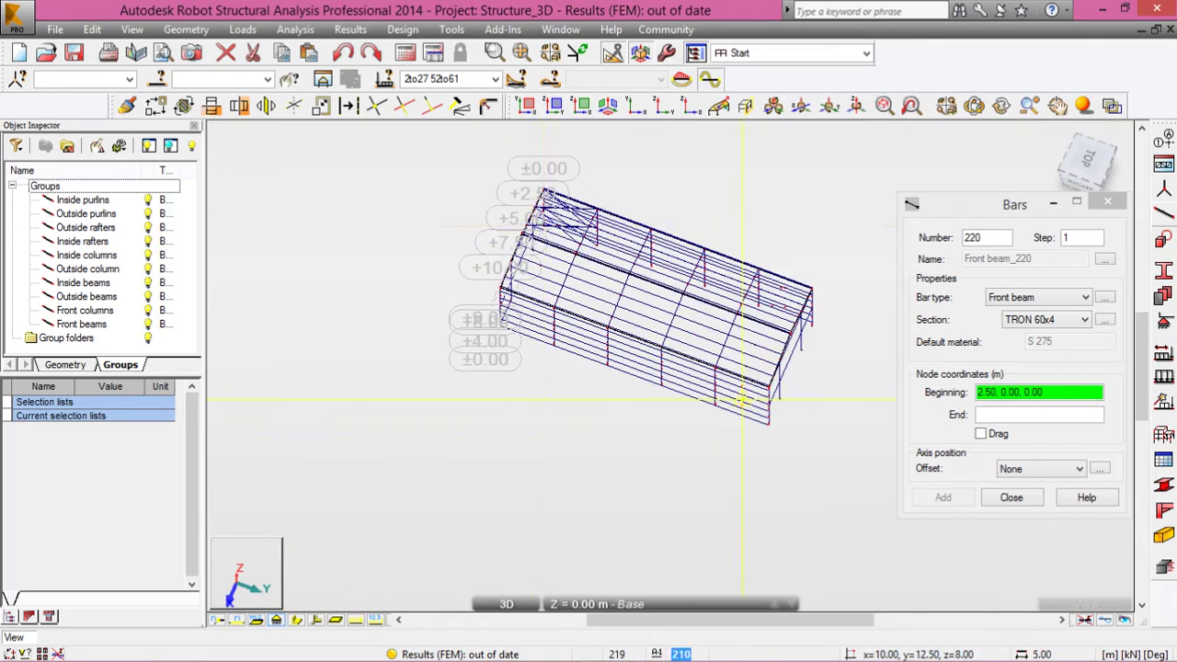
scroll(742, 398, "up", 5)
scroll(499, 253, "down", 5)
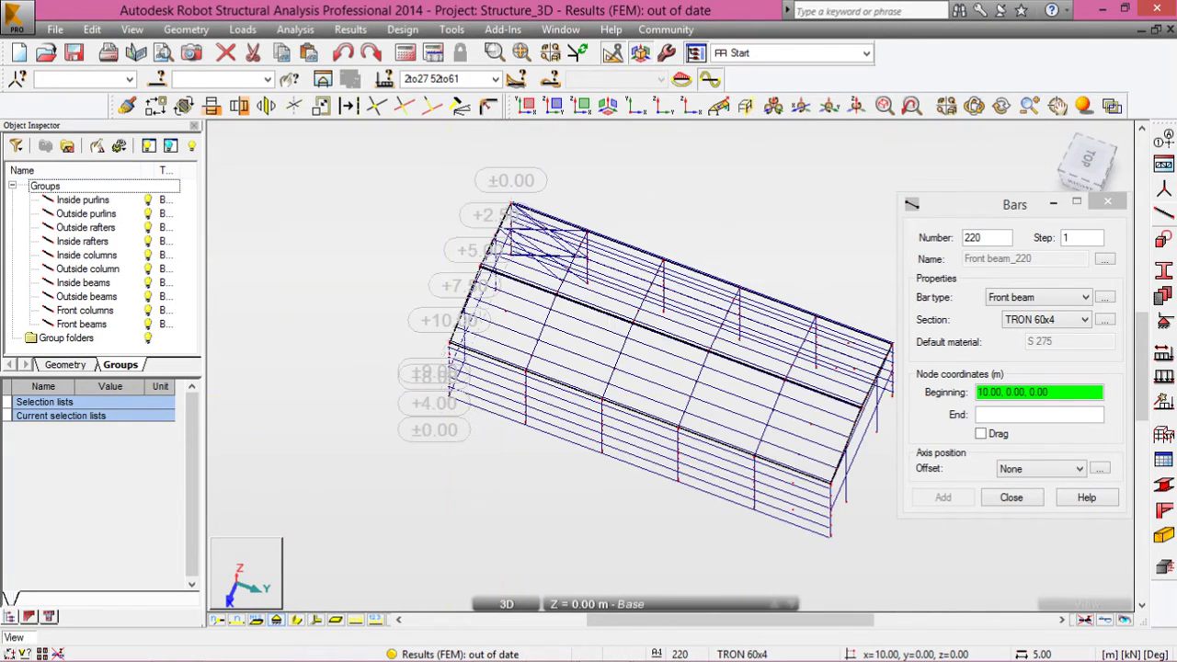
middle_click_drag(450, 395, 501, 452, "shift")
scroll(502, 451, "up", 6)
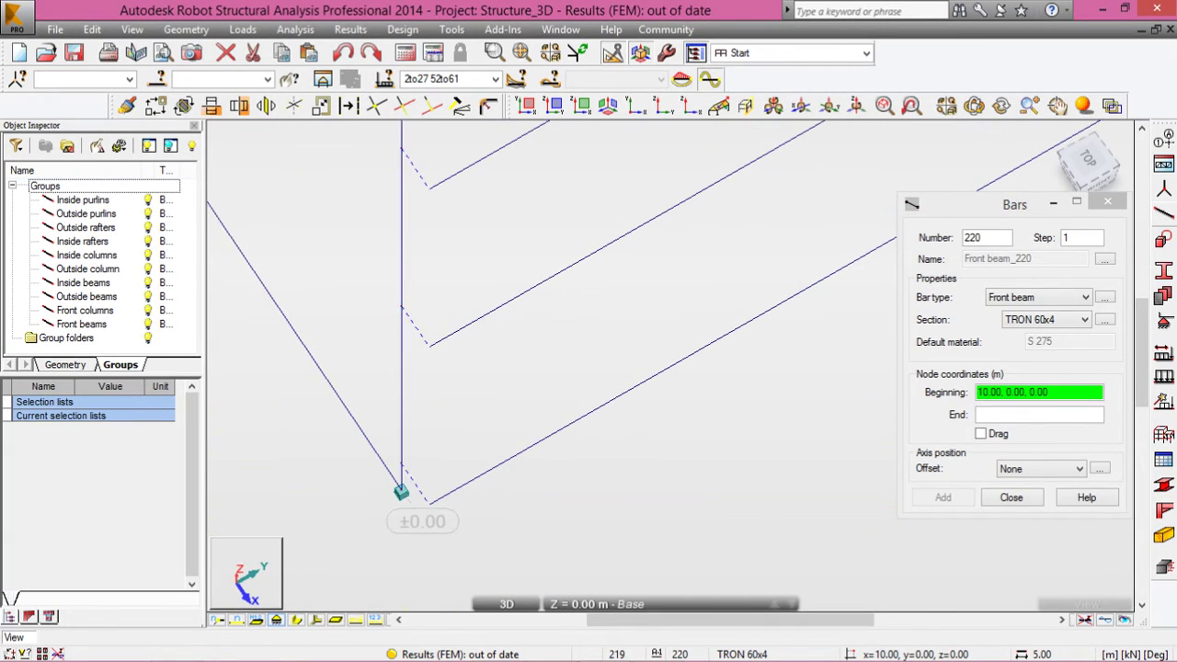
left_click(401, 492)
scroll(397, 490, "down", 4)
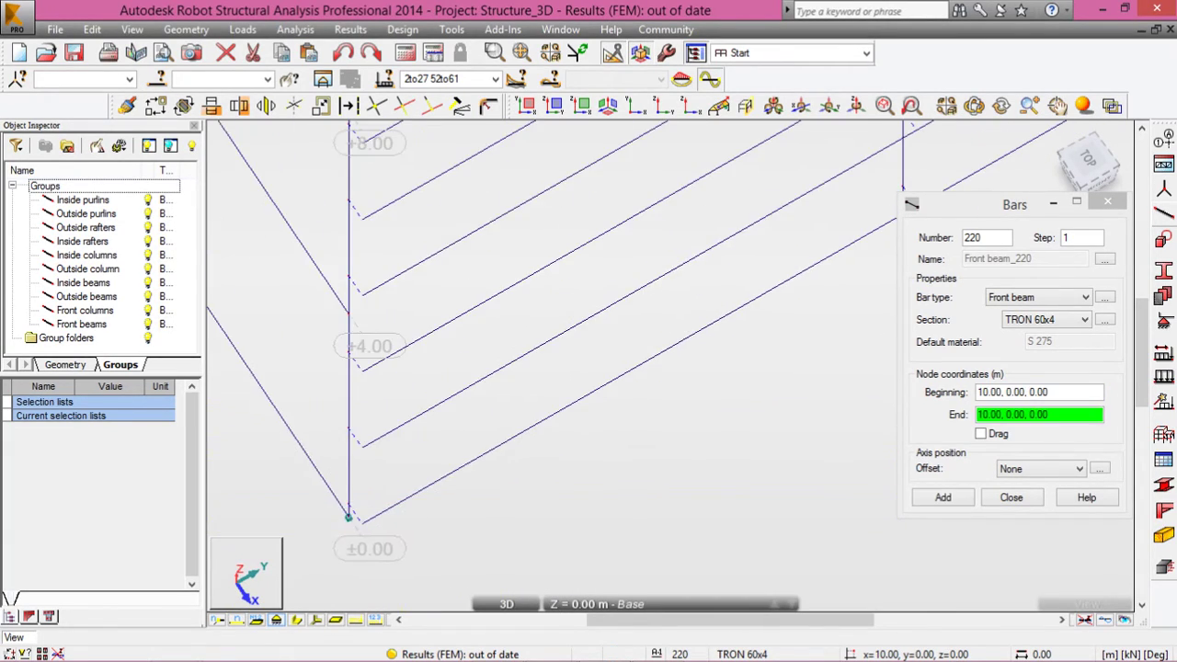
scroll(510, 483, "down", 1)
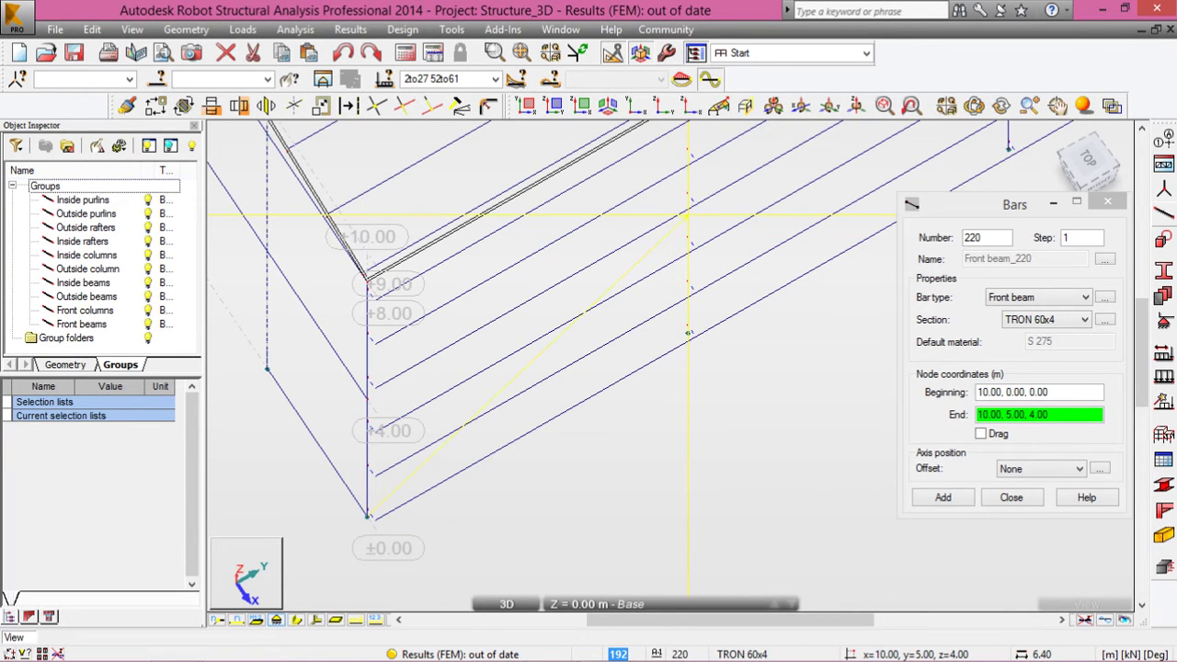
left_click(687, 216)
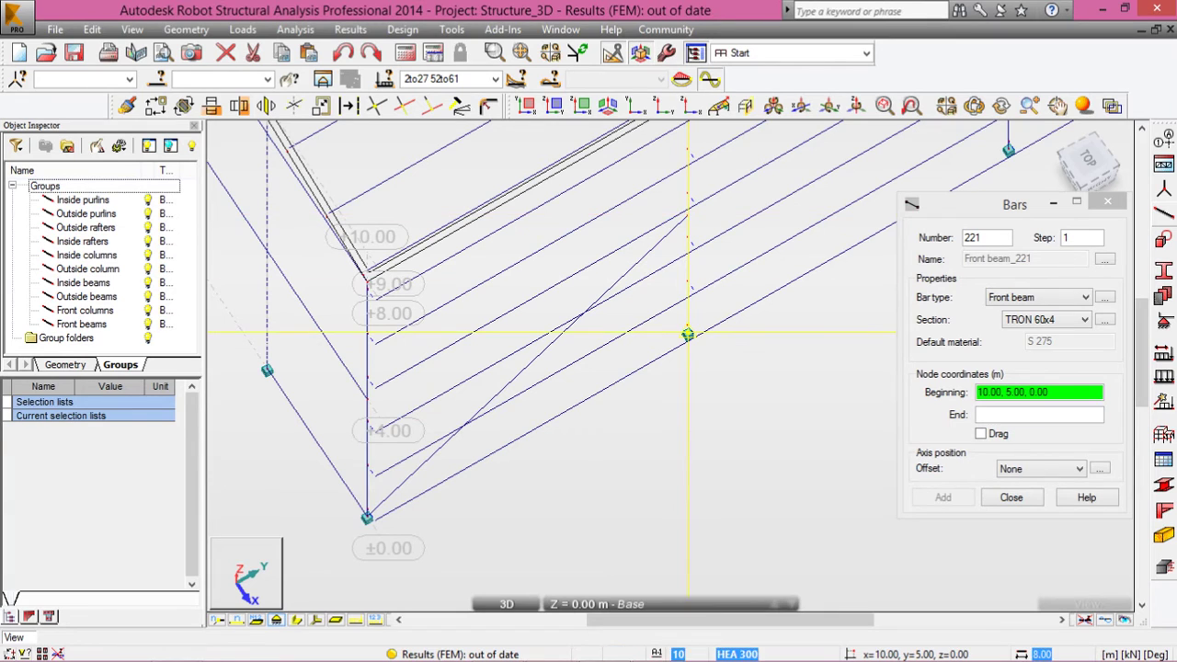
Step: Add the crossing TRON 60x4 diagonal in the same lower wall panel, from (10, 5, 0) to (10, 0, 4)
middle_click_drag(366, 517, 490, 452, "shift")
scroll(490, 453, "up", 2)
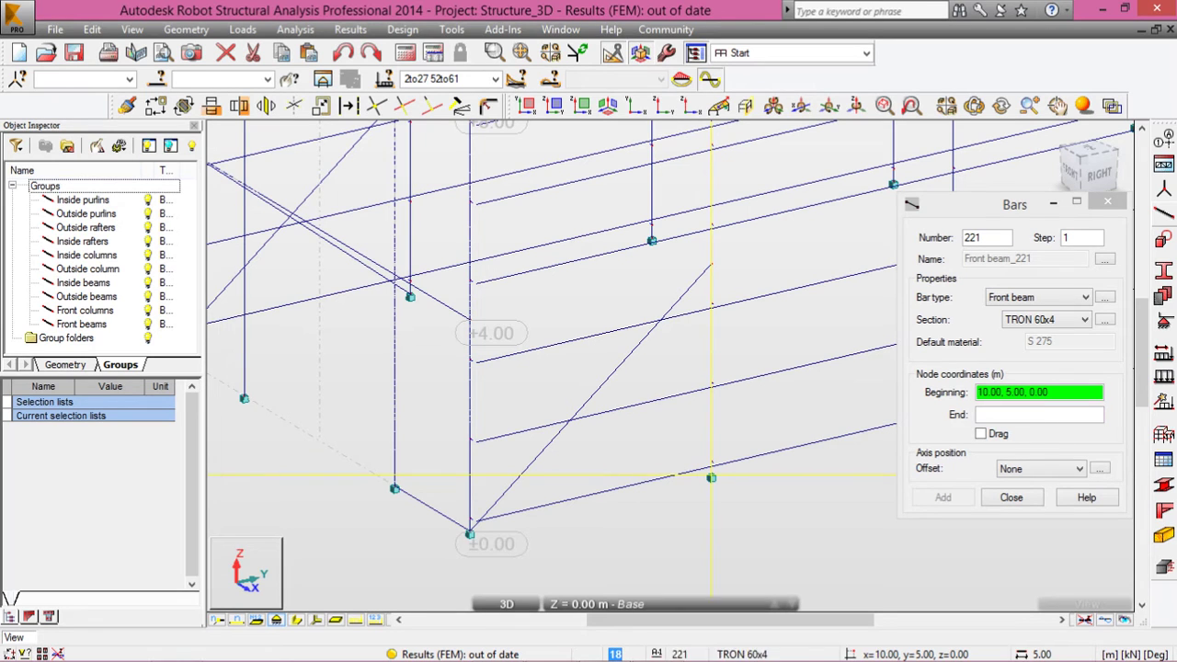
left_click(711, 478)
left_click(470, 322)
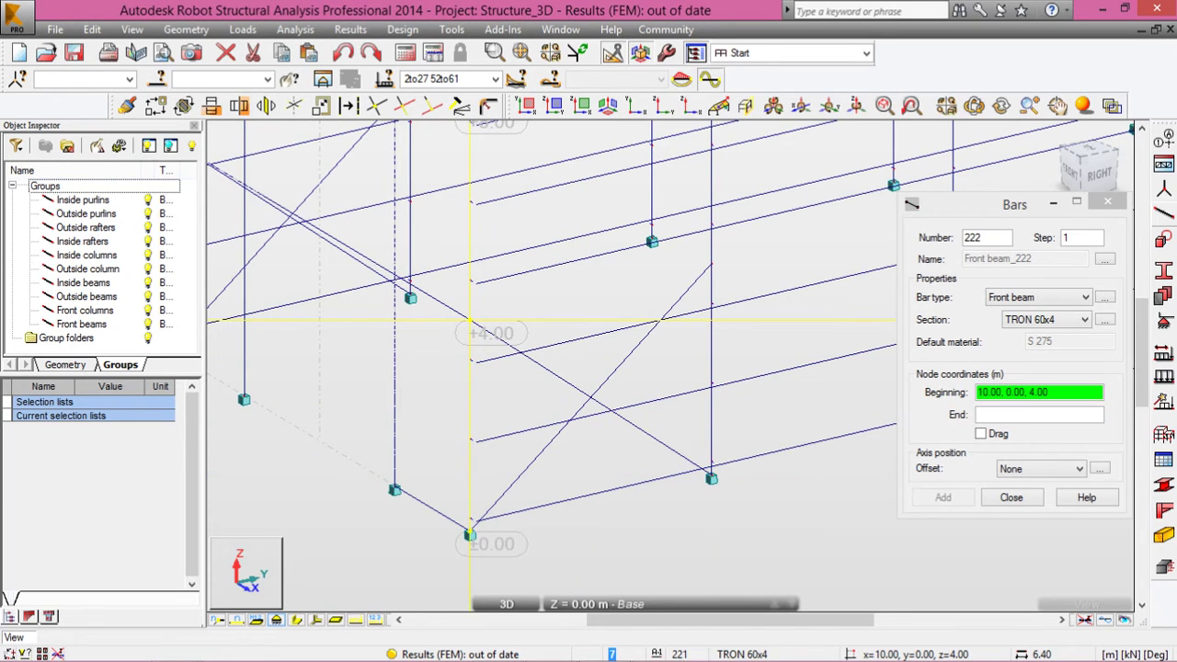
Step: Add a TRON 60x4 diagonal in the upper half of that side-wall bay, from (10, 0, 4) to (10, 5, 8)
scroll(469, 321, "down", 3)
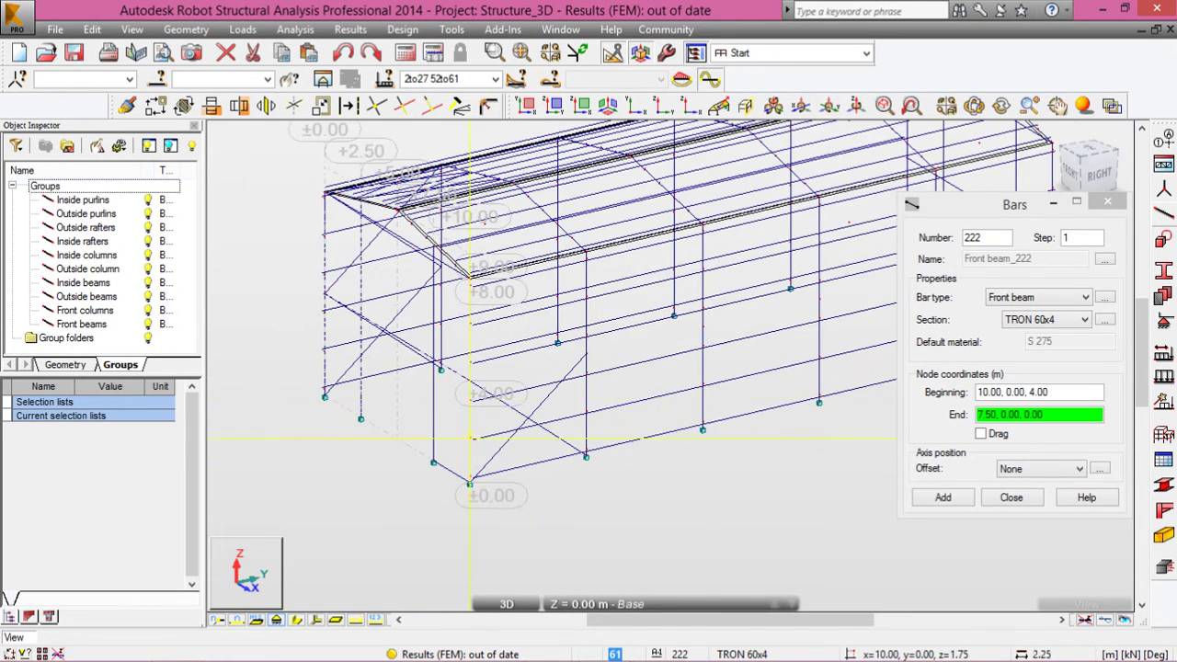
scroll(557, 342, "up", 3)
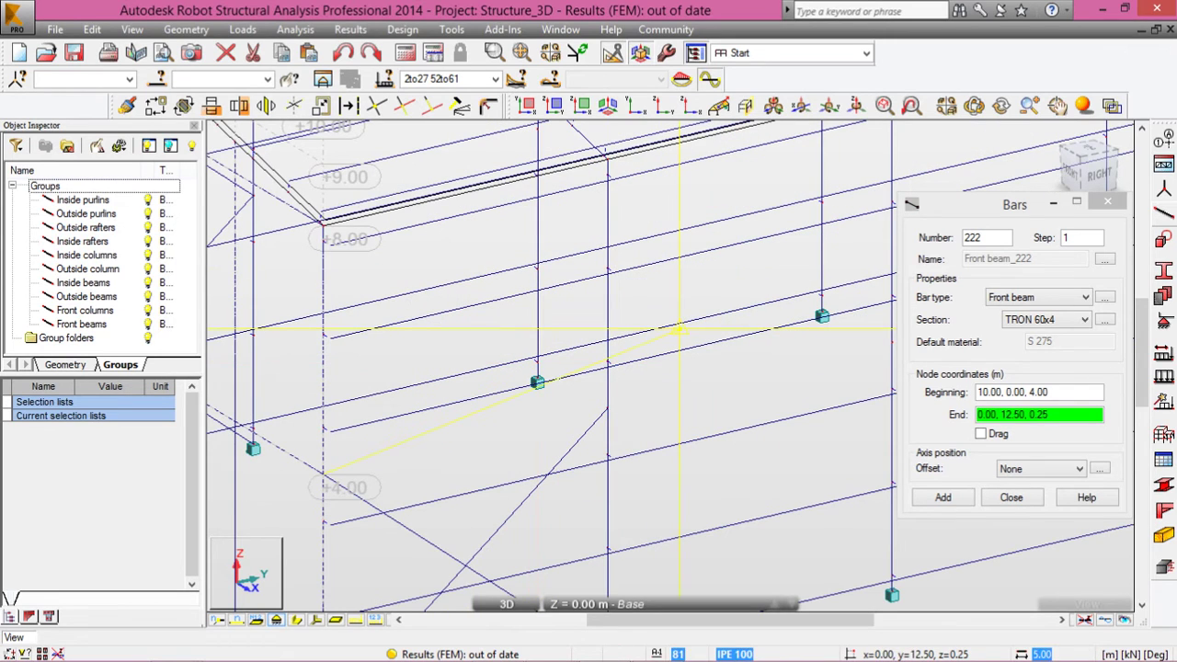
scroll(607, 271, "up", 3)
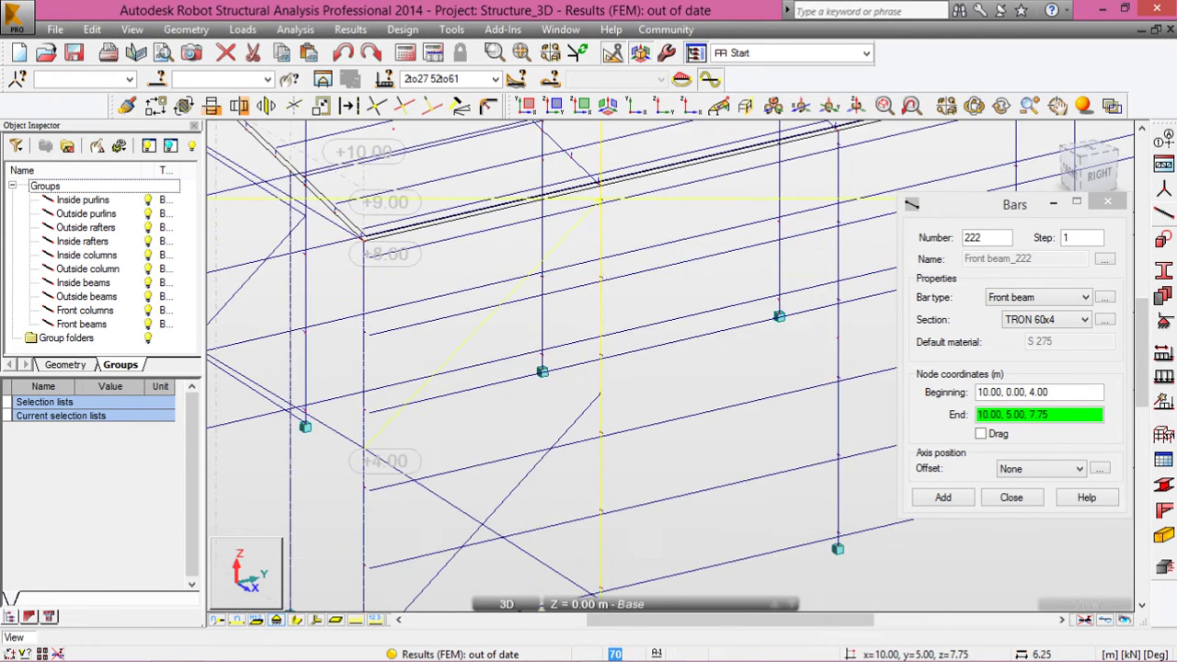
left_click(567, 191)
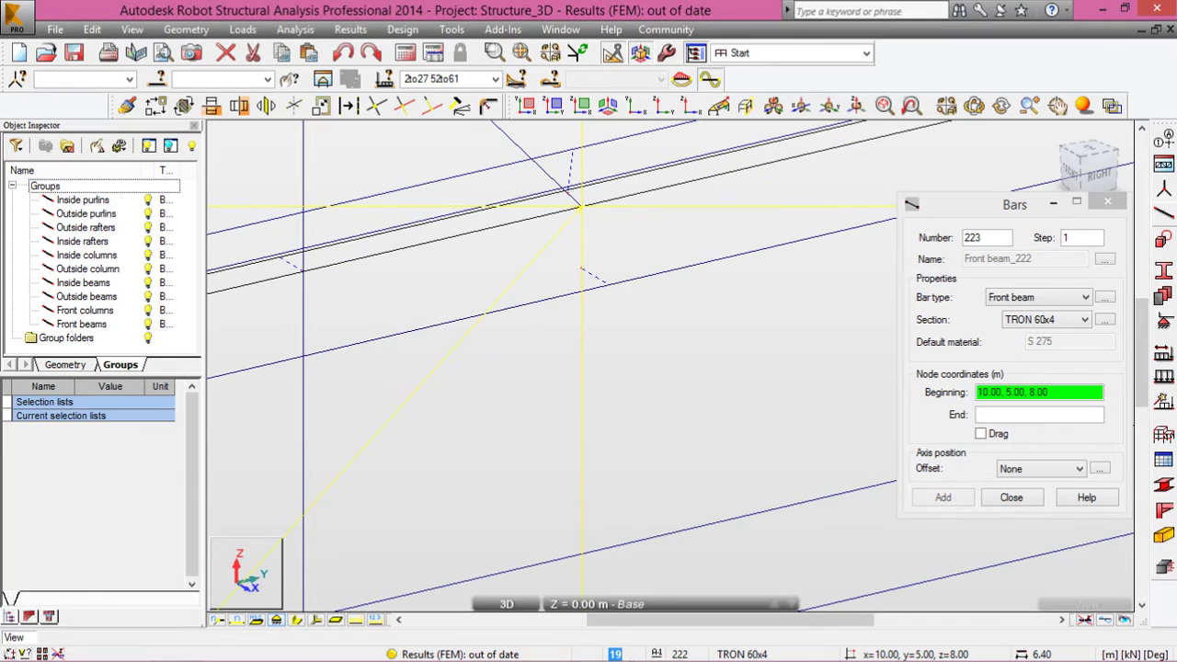
Step: Add the crossing TRON 60x4 diagonal in the upper wall panel, from (10, 5, 4) to (10, 0, 8)
scroll(568, 193, "down", 2)
scroll(640, 427, "down", 1)
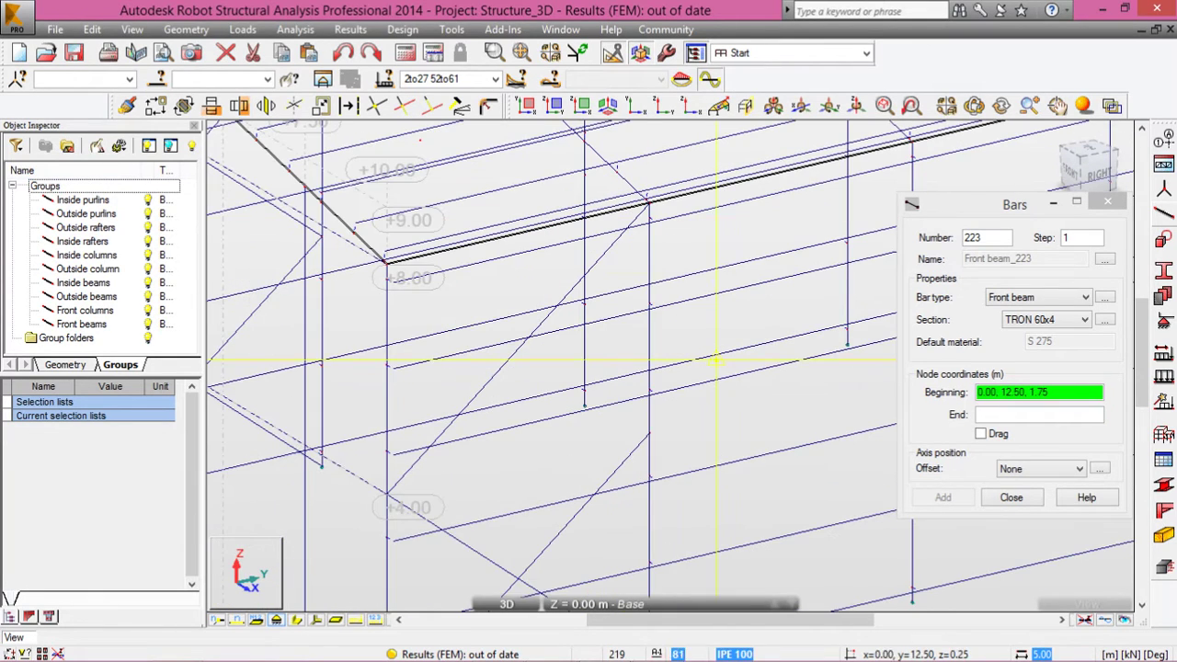
scroll(641, 428, "up", 2)
left_click(641, 428)
scroll(641, 427, "down", 2)
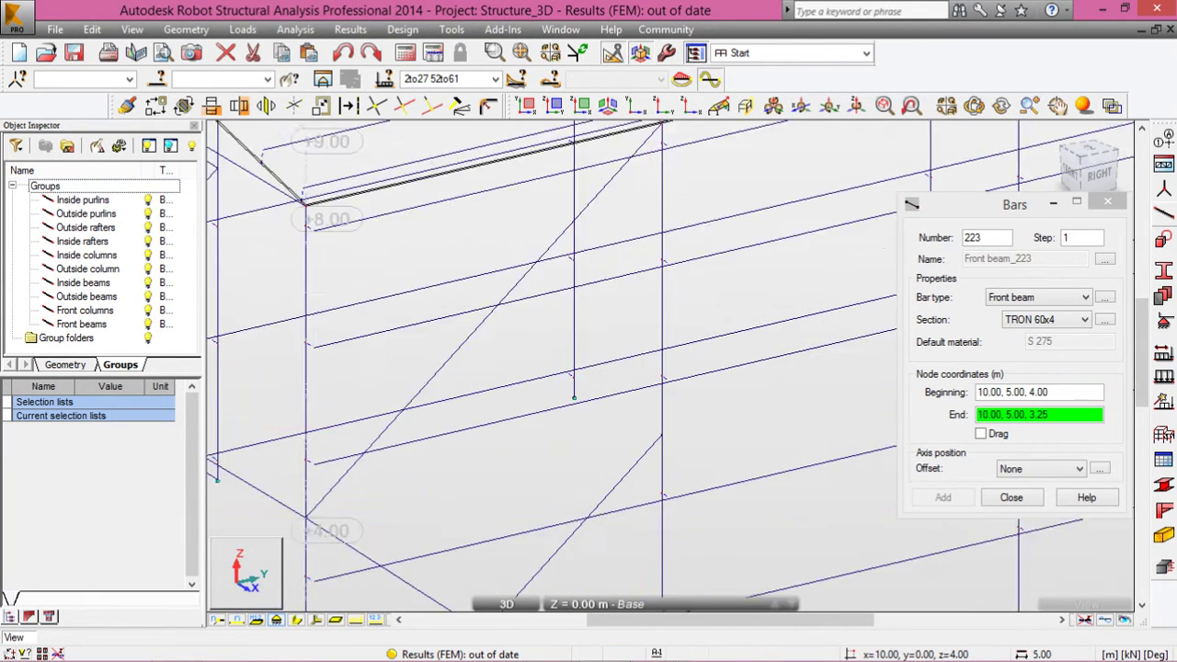
scroll(523, 223, "up", 2)
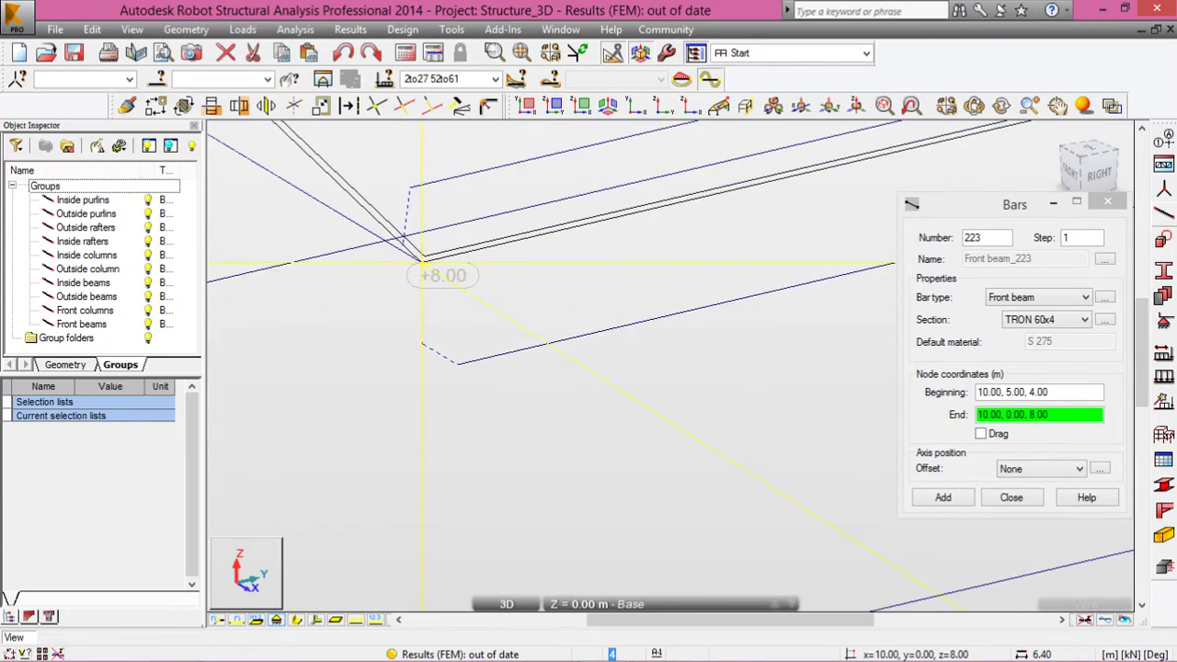
left_click(401, 244)
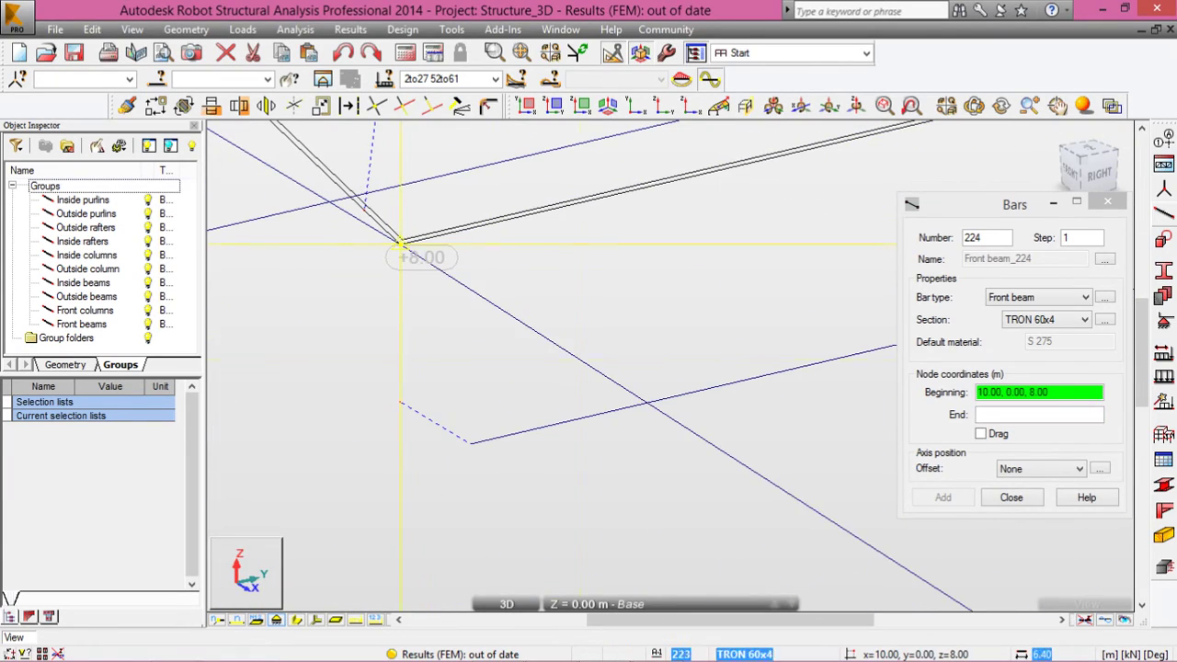
Step: Cross-brace the roof end bay at this eave with TRON 60x4 bars from (8, 5, 8.40) to (10, 0, 8) and (10, 5, 8) to (8, 0, 8.40)
scroll(433, 284, "up", 2)
middle_click_drag(427, 371, 568, 556)
left_click(568, 556)
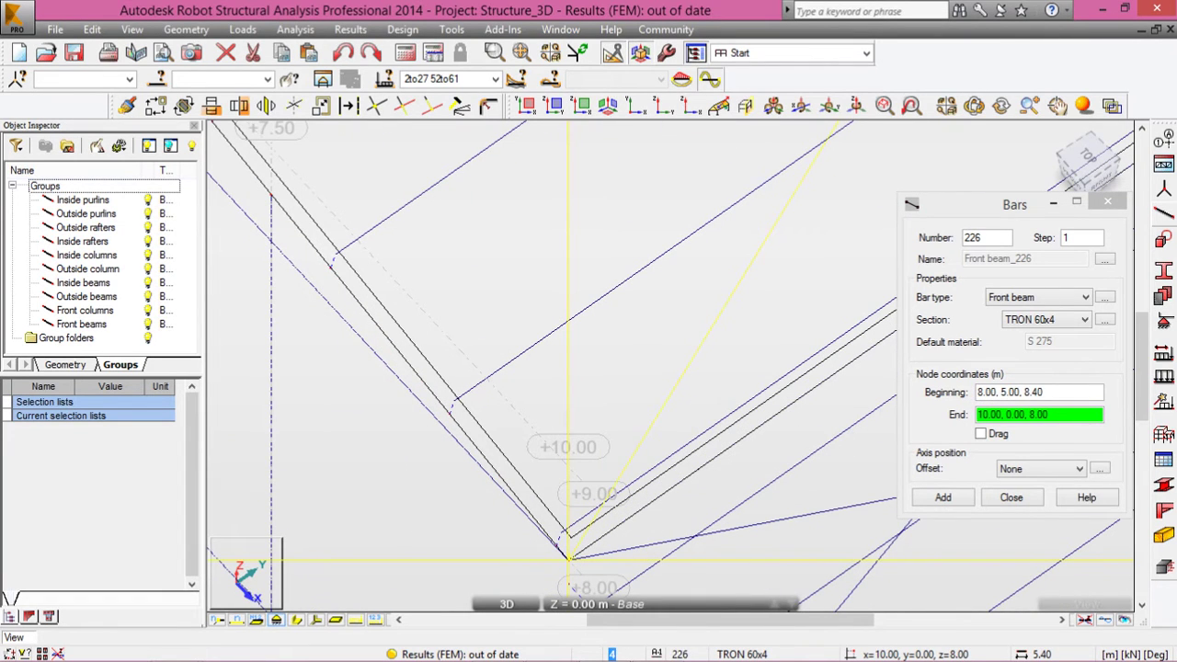
left_click(568, 558)
middle_click_drag(568, 558, 365, 360)
left_click(815, 331)
left_click(365, 361)
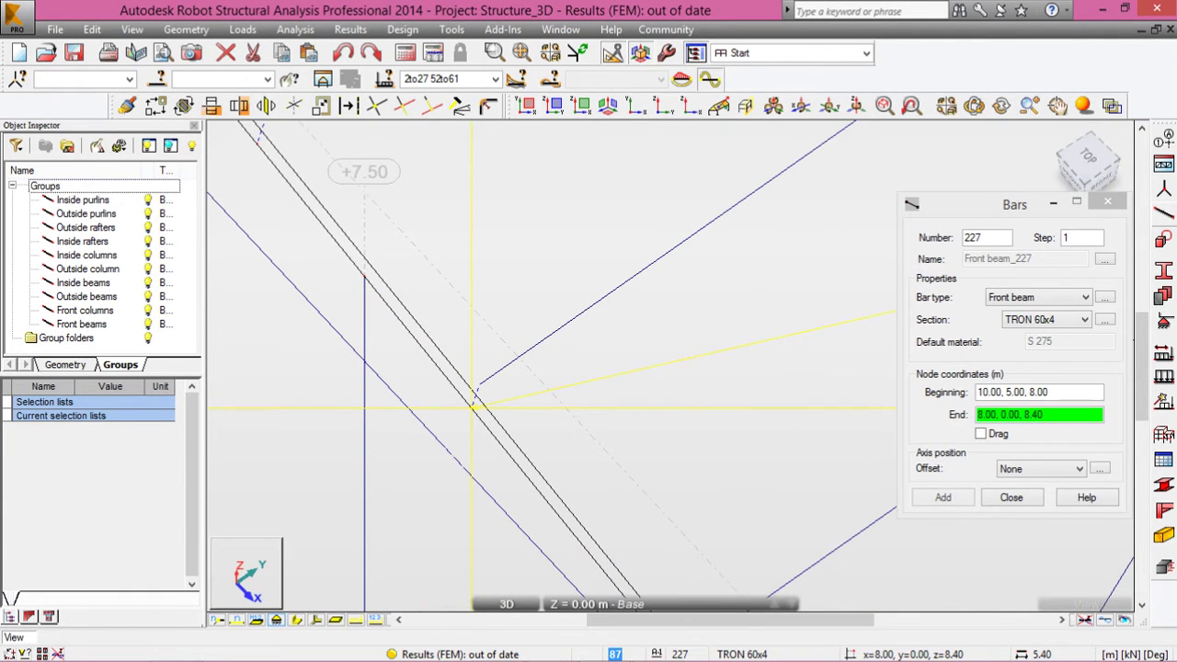
left_click(471, 407)
Step: Add a TRON 60x4 diagonal in the next roof panel towards the ridge, from (8, 0, 8.40) to (6, 5, 8.80)
left_click(471, 407)
scroll(414, 481, "down", 2)
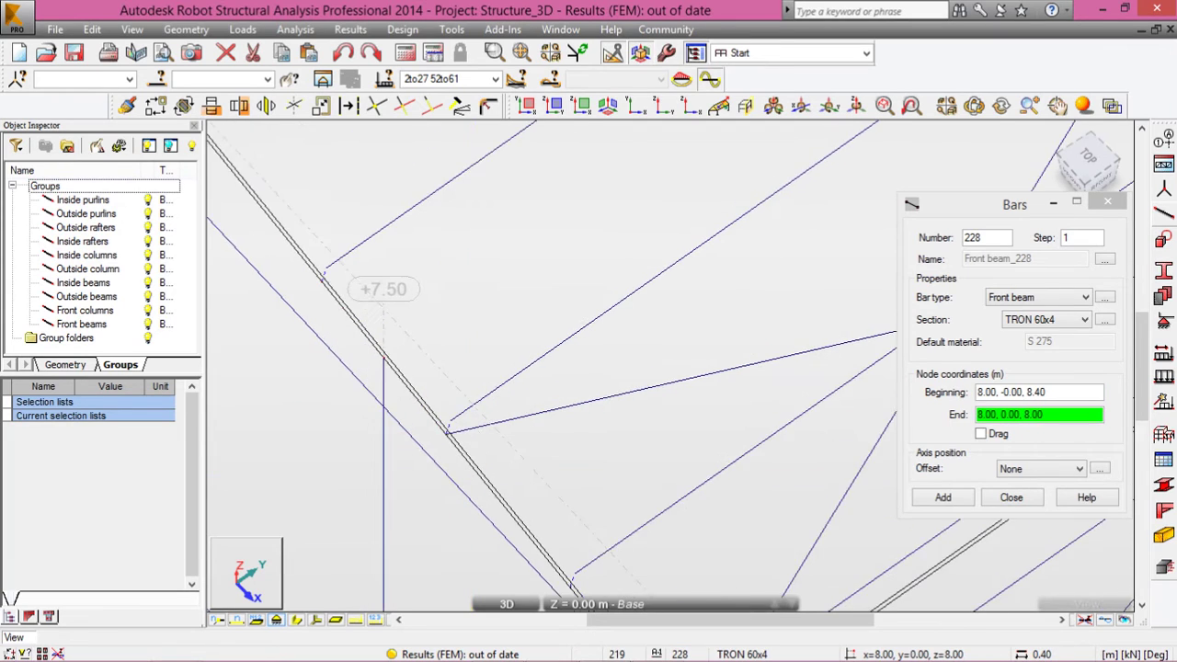
scroll(422, 471, "down", 4)
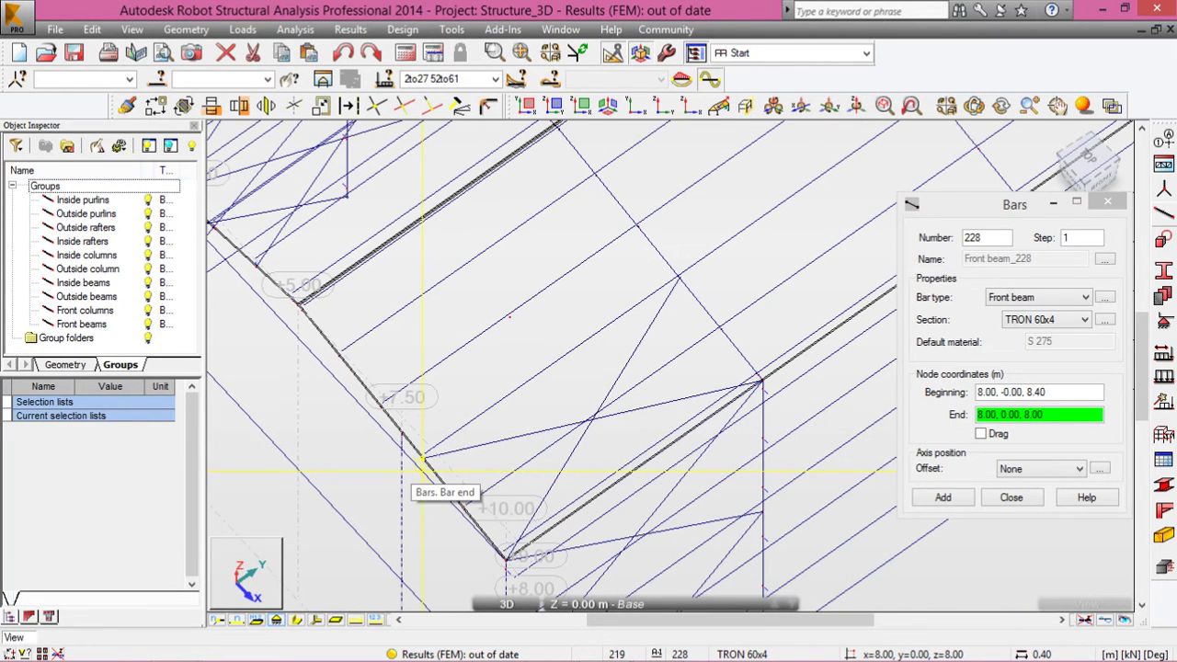
scroll(772, 345, "up", 5)
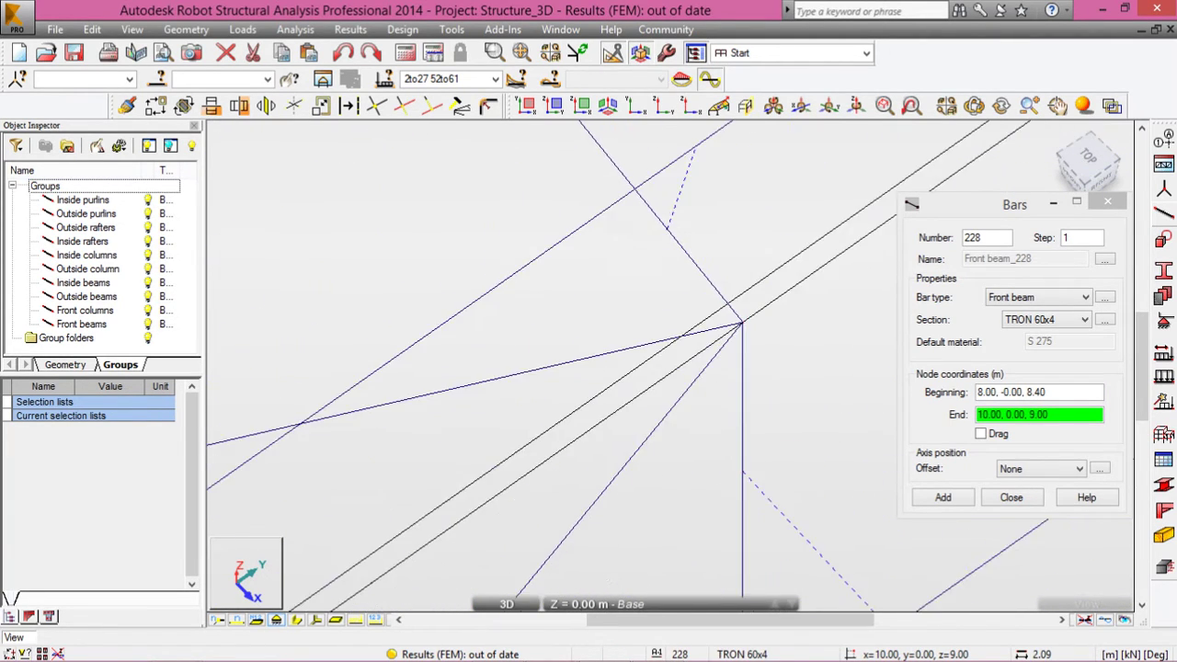
middle_click_drag(741, 323, 723, 396, "shift")
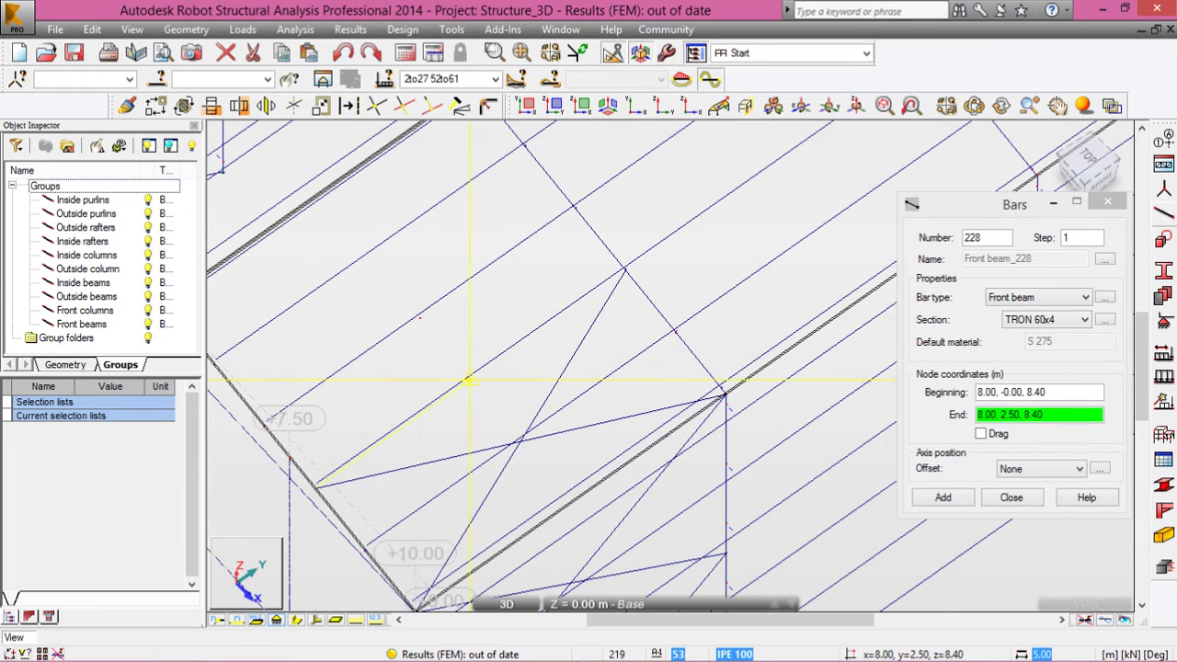
scroll(522, 158, "up", 3)
left_click(522, 158)
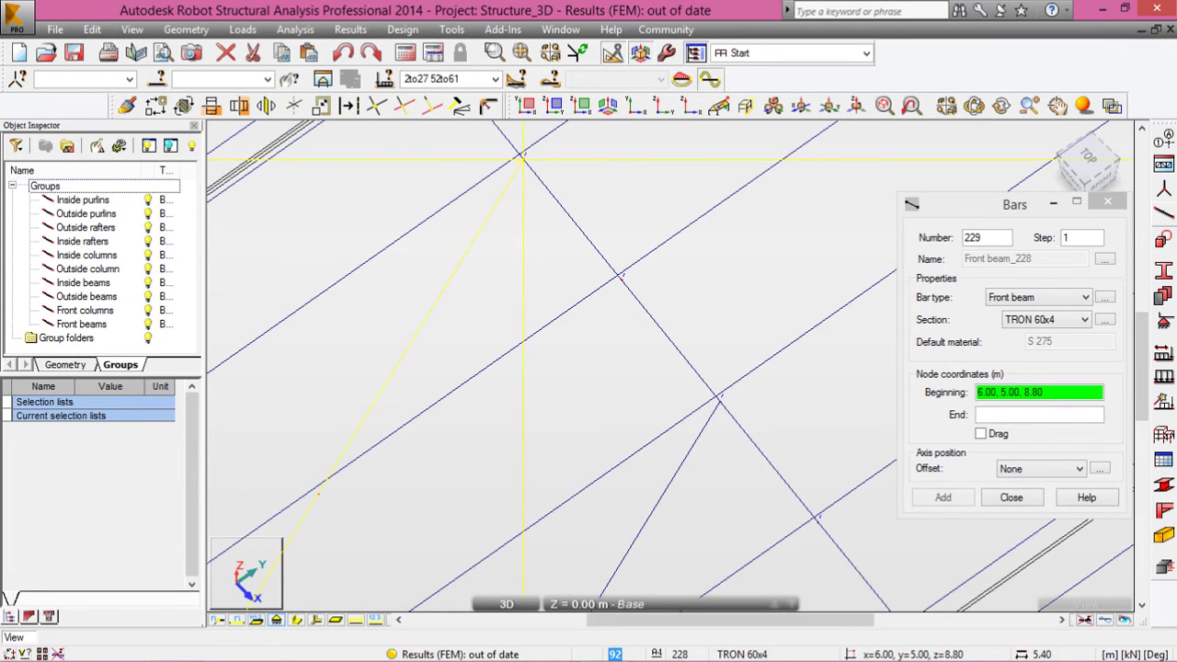
Step: Add the crossing TRON 60x4 roof diagonal from (8, 5, 8.40) to (6, 0, 8.80) and finish entering bars
left_click(720, 400)
scroll(368, 432, "down", 3)
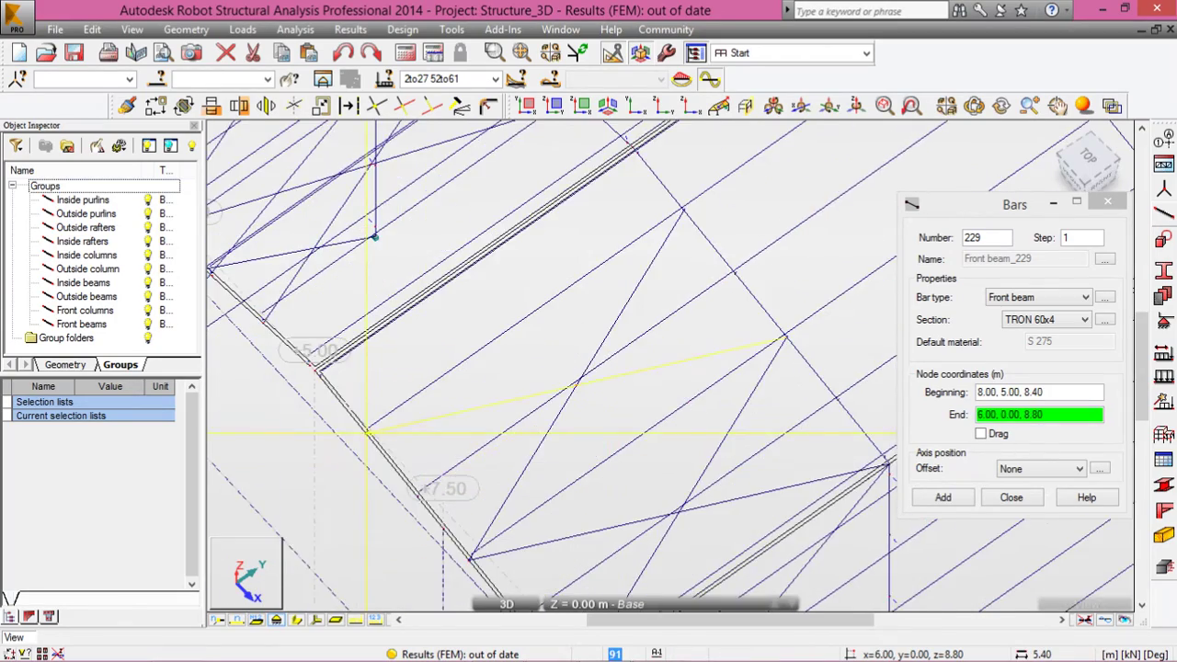
scroll(340, 419, "up", 3)
left_click(391, 427)
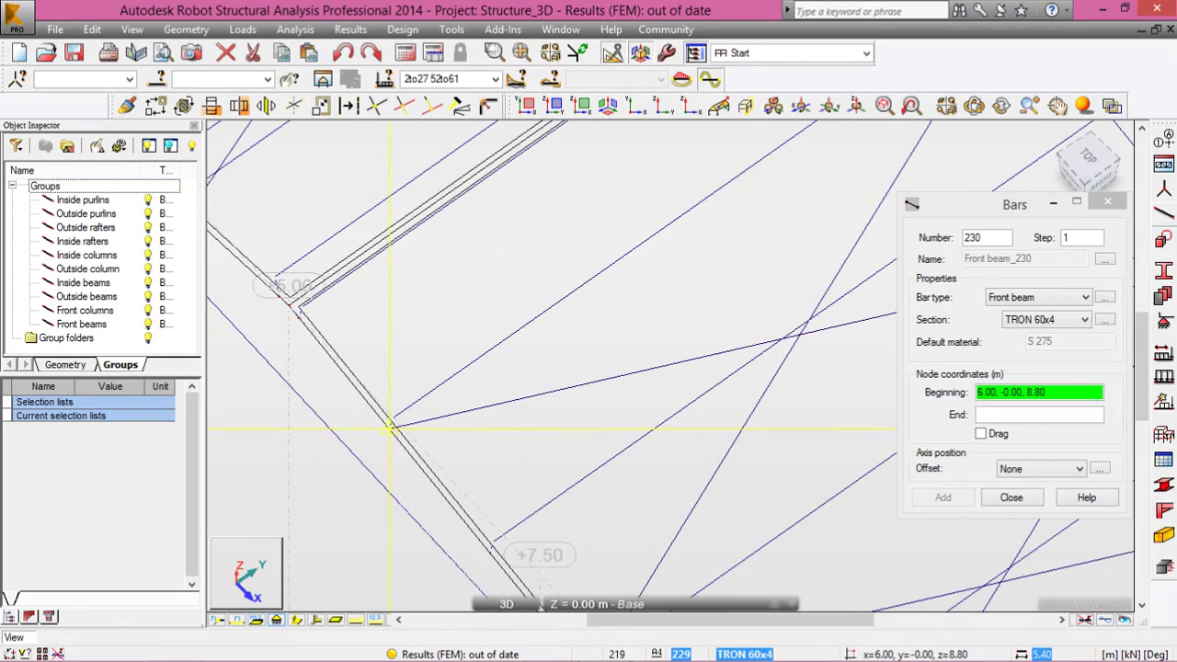
scroll(390, 428, "down", 5)
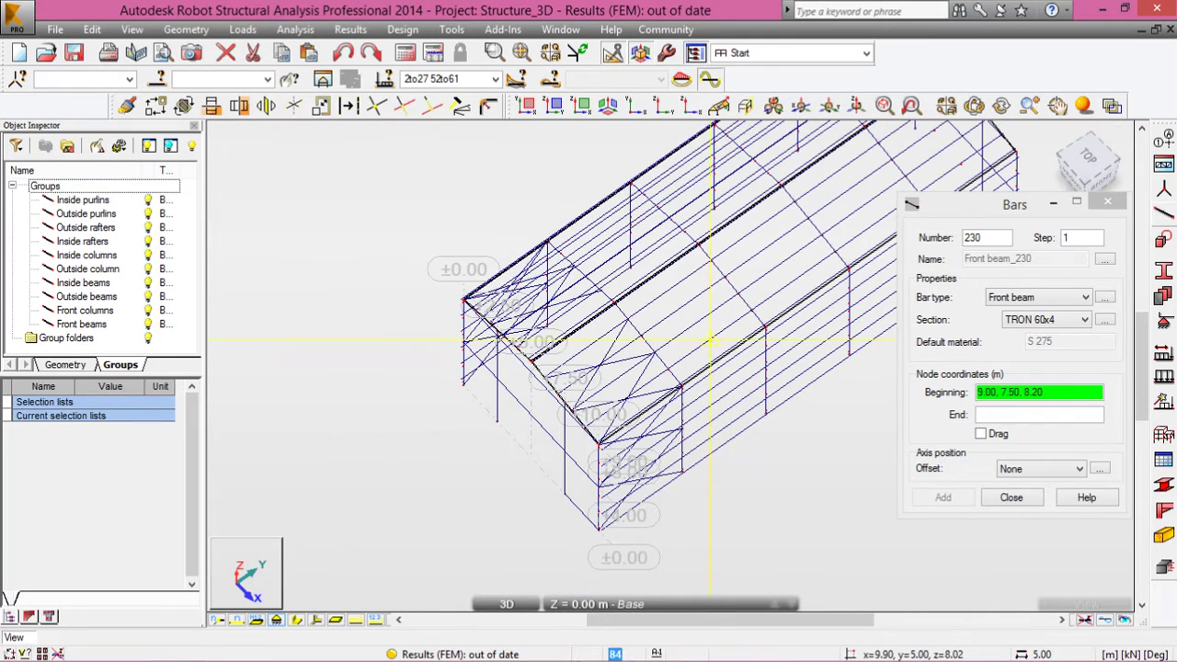
left_click(599, 488)
key("Escape")
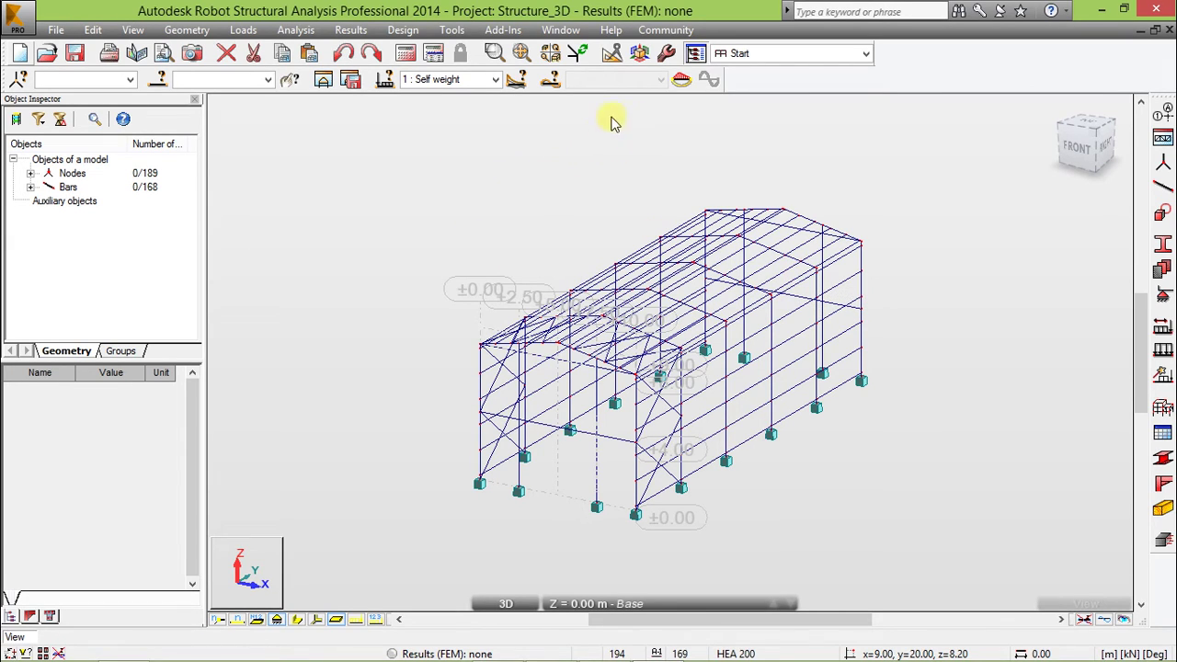
Step: Display the toolbar with the view and projection tools and dock it in a separate row beneath the existing toolbars
left_click(640, 55)
left_click_drag(579, 68, 928, 73)
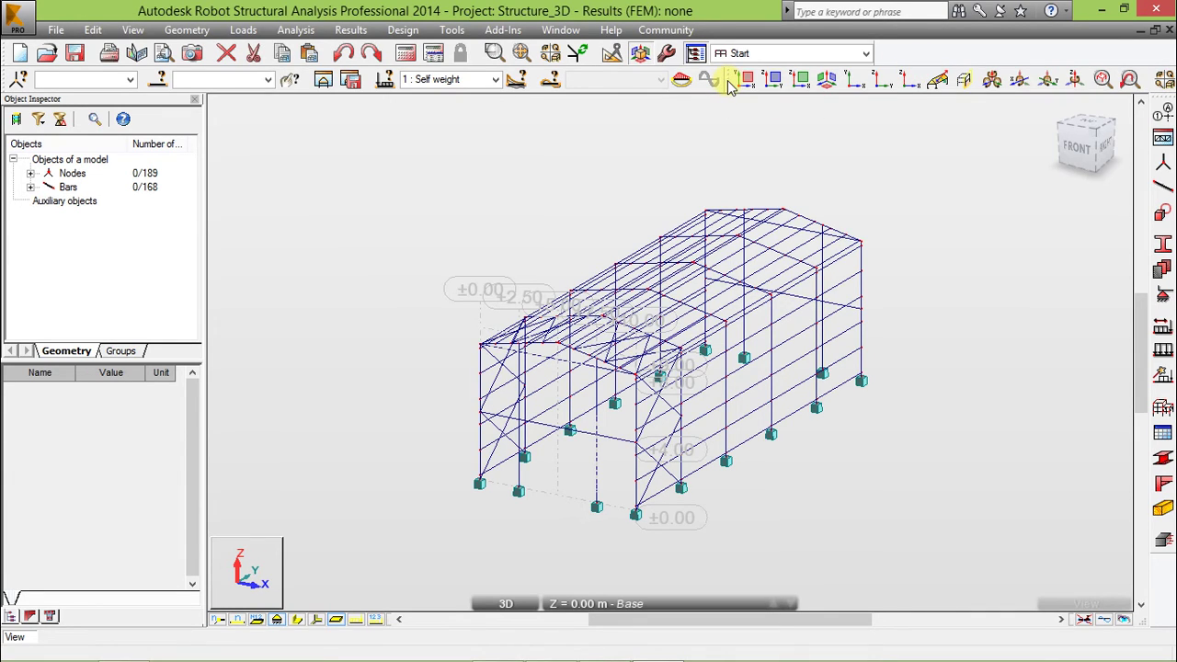
mouse_move(729, 82)
left_mouse_down()
mouse_move(665, 137)
mouse_move(721, 133)
mouse_move(764, 87)
mouse_move(708, 78)
mouse_move(732, 74)
left_mouse_up()
left_click_drag(726, 79, 513, 108)
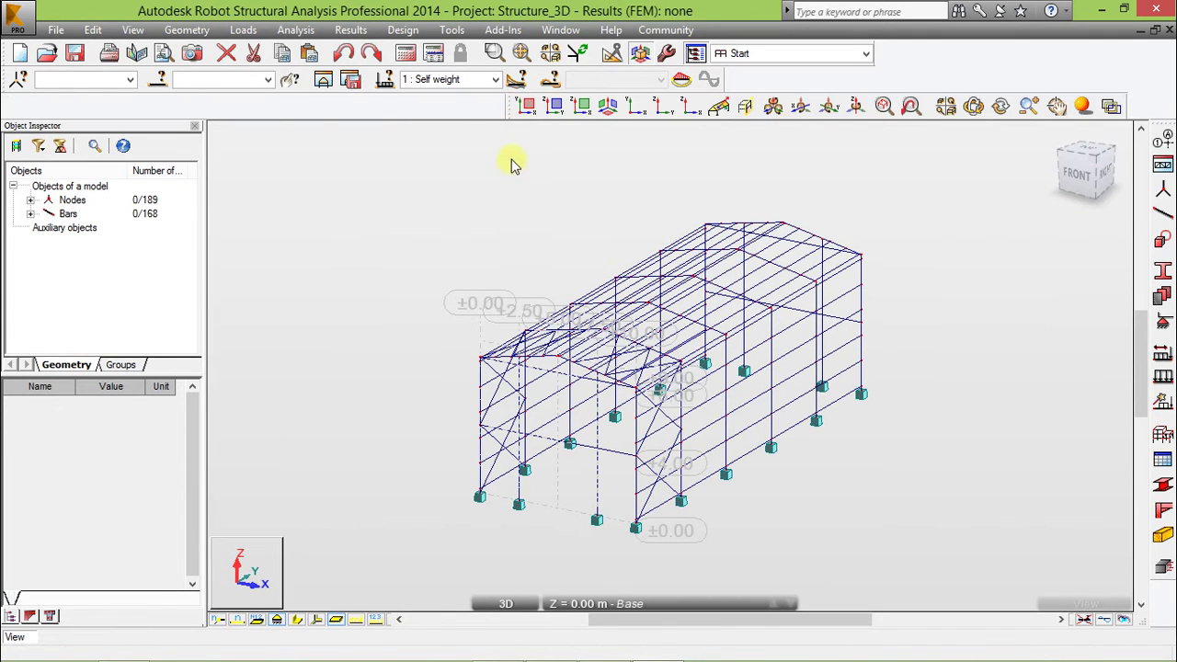
Step: Display the Edit toolbar and dock it in the same row as the view and projection tools
left_click(618, 58)
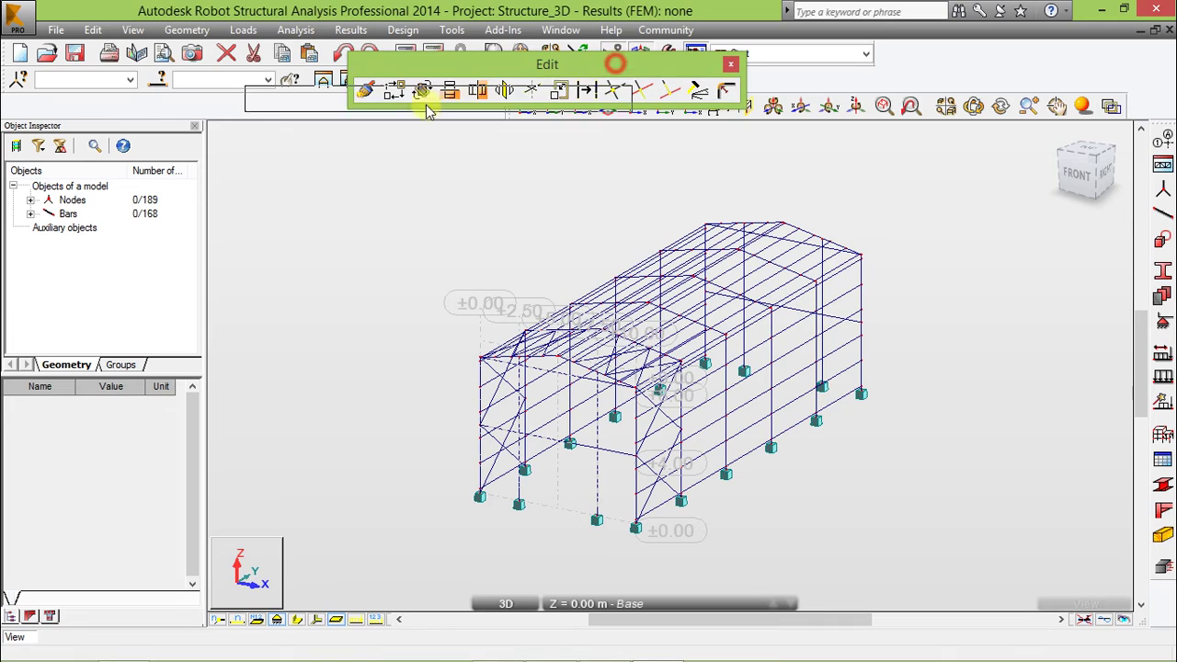
left_click_drag(425, 109, 342, 89)
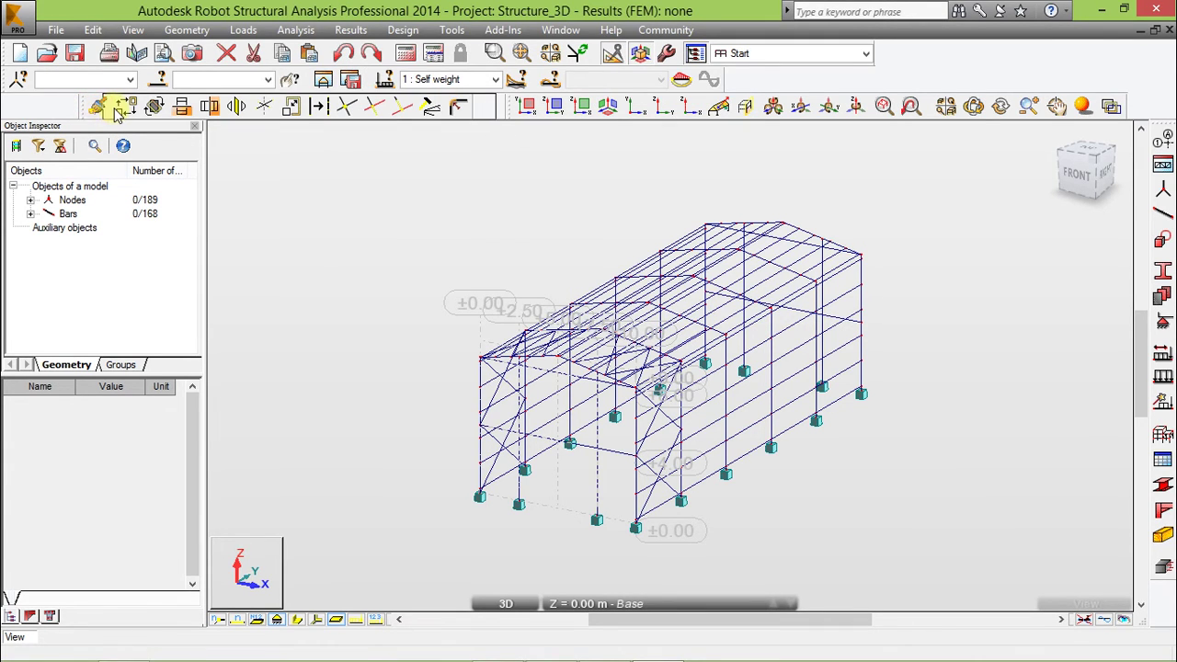
Step: Select the four crossing diagonals of the end bay in the side wall at x = 0
left_click(975, 105)
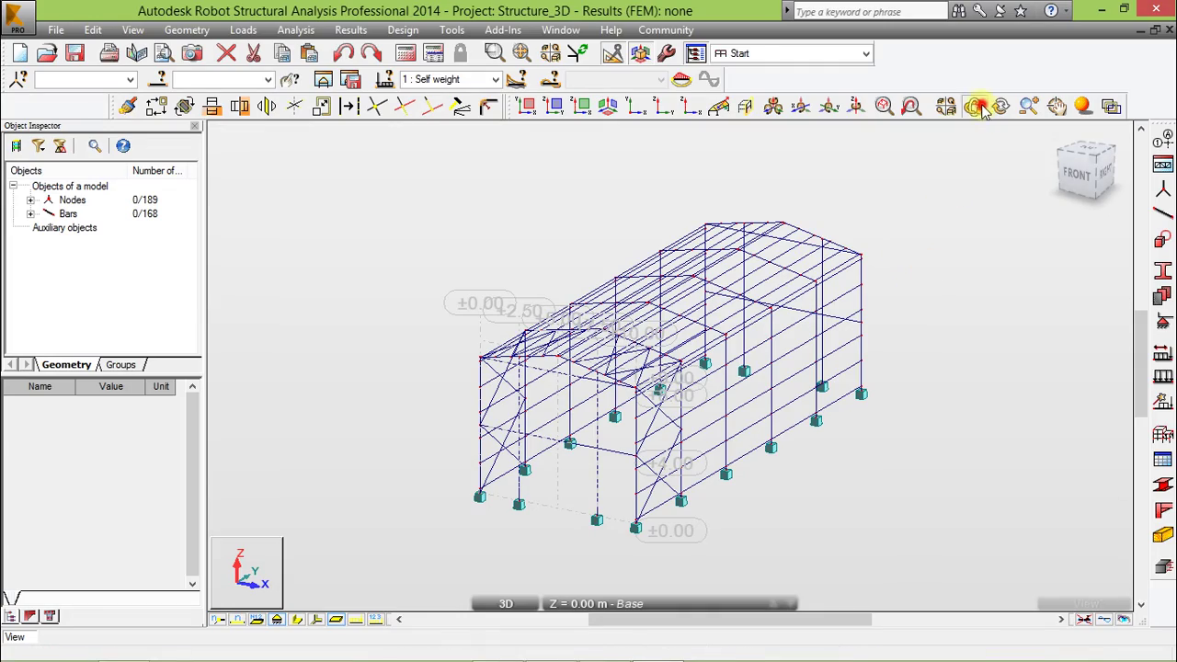
left_click_drag(770, 371, 1002, 307)
right_click(985, 271)
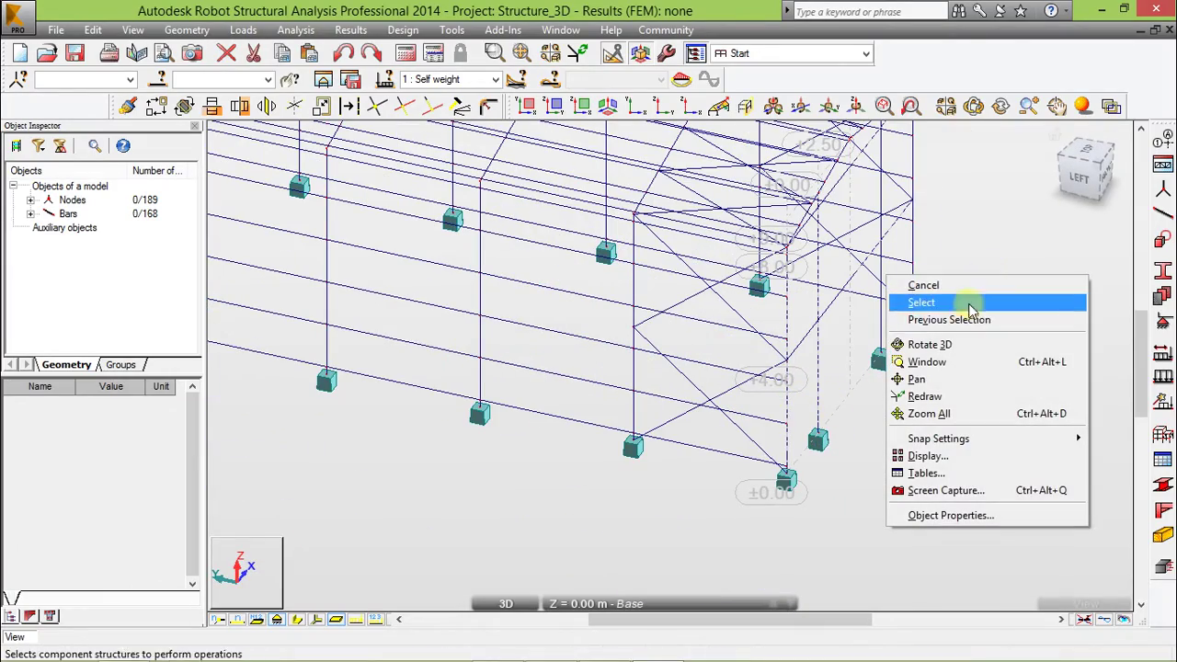
left_click(978, 302)
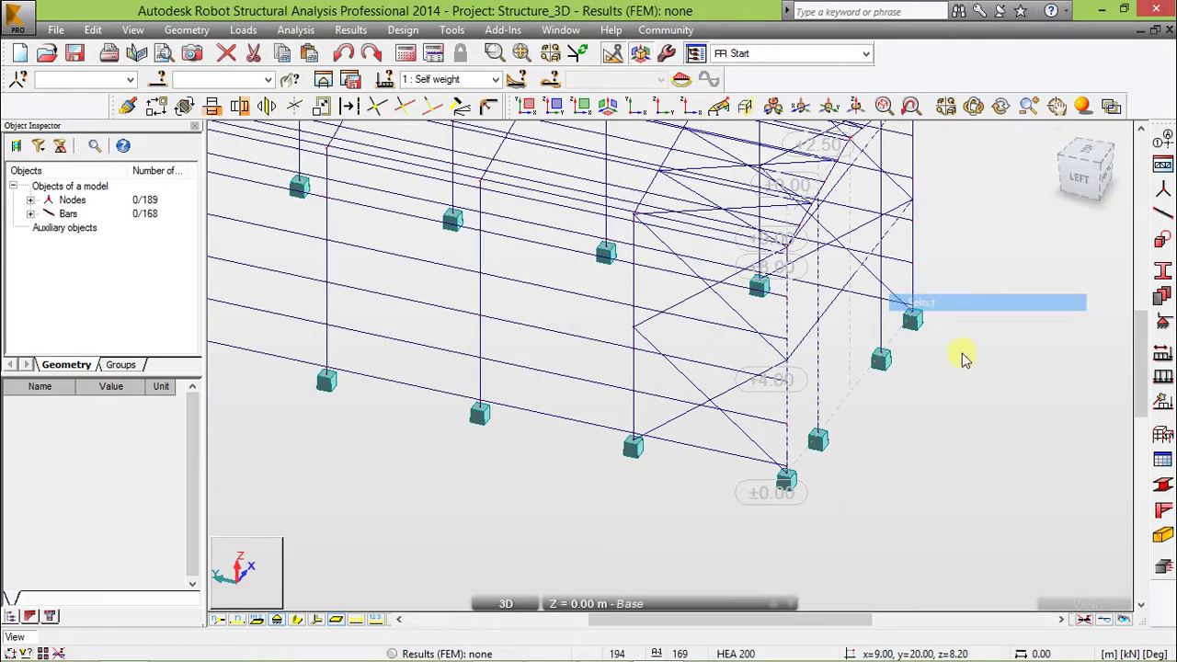
left_click(741, 430)
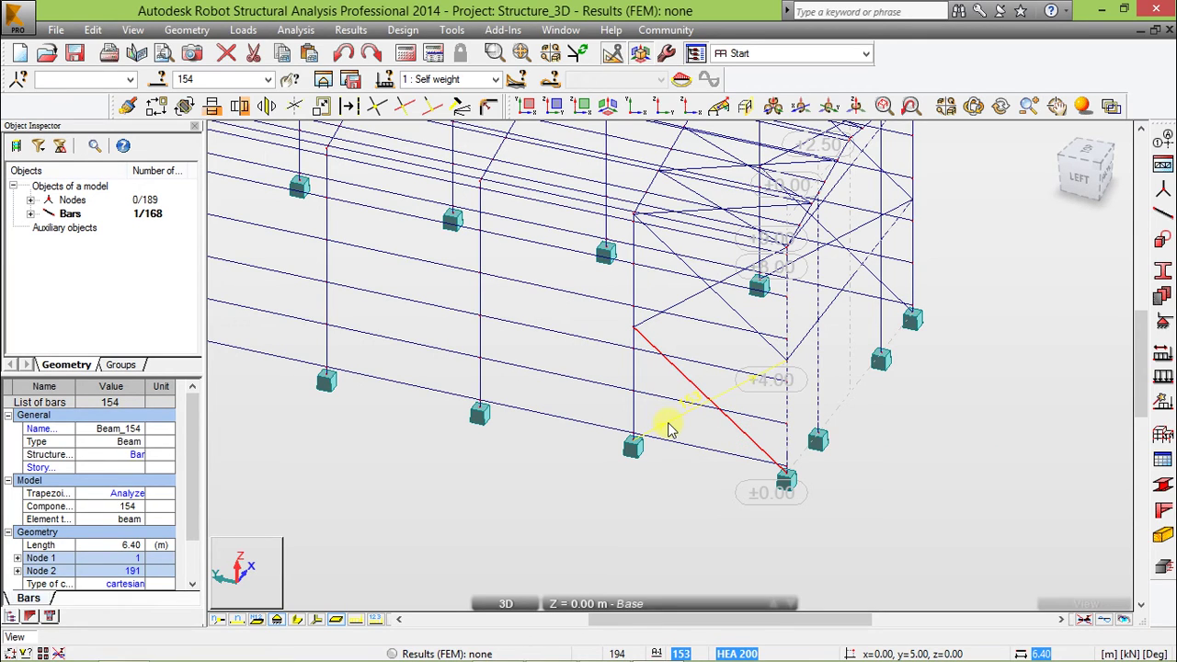
left_click(669, 427, "ctrl")
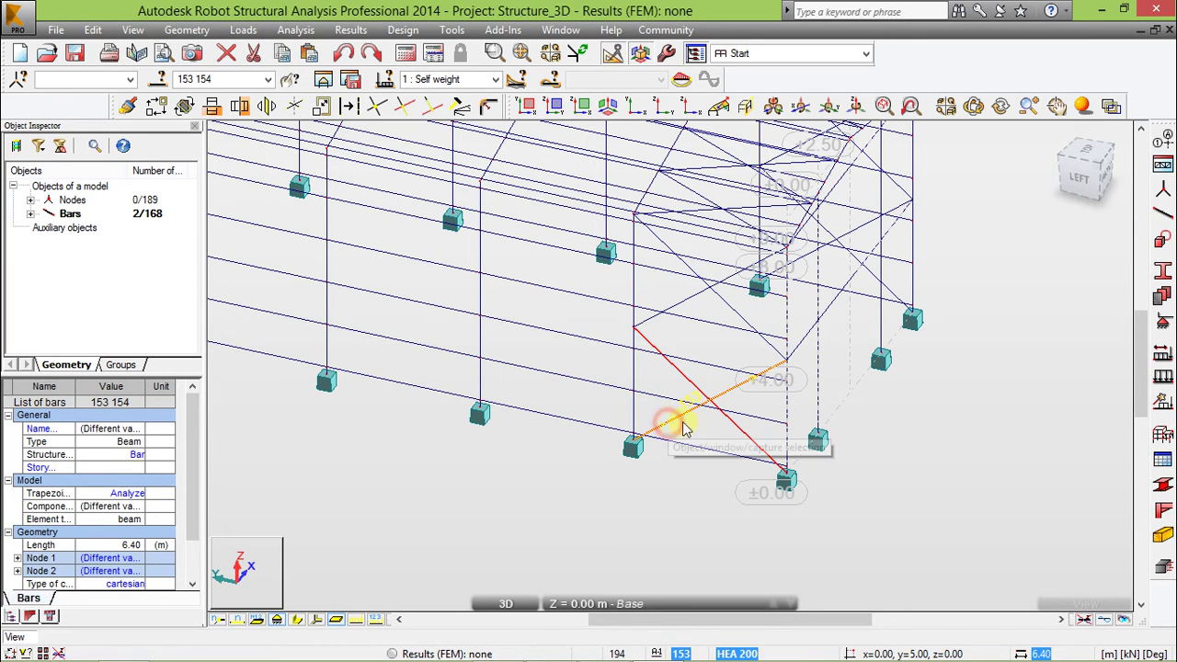
left_click(774, 355, "ctrl")
left_click(677, 300, "ctrl")
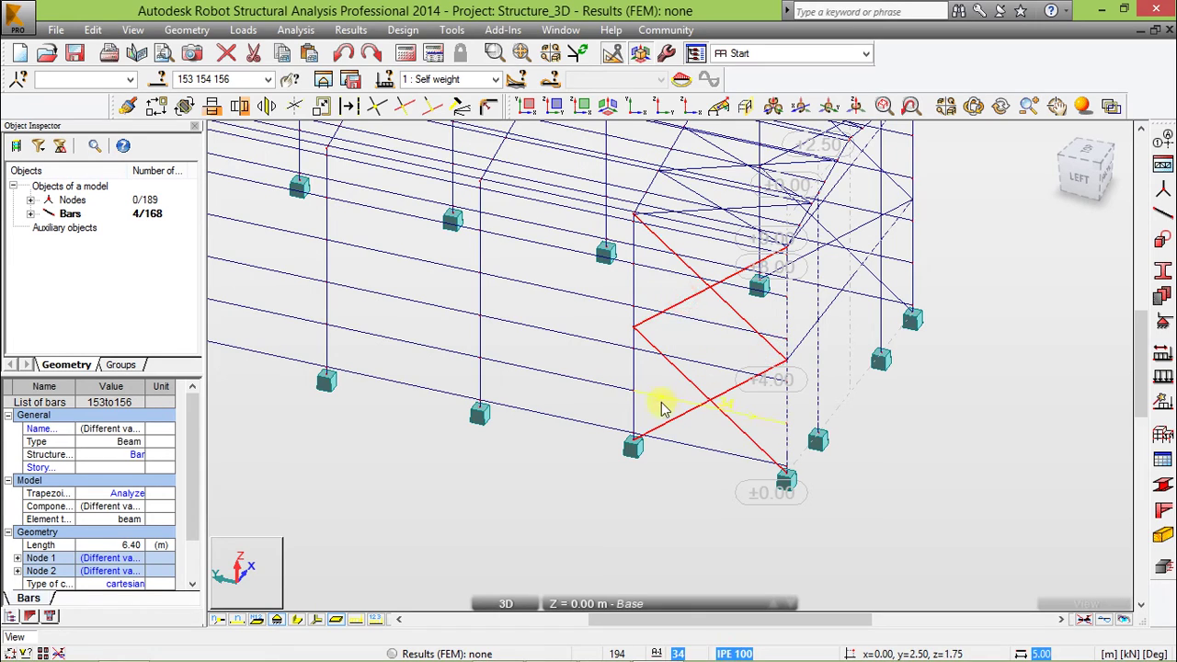
Step: Add the four end-bay roof diagonals on the slope above the x = 0 wall to the selection
scroll(699, 303, "down", 2)
scroll(717, 265, "up", 2)
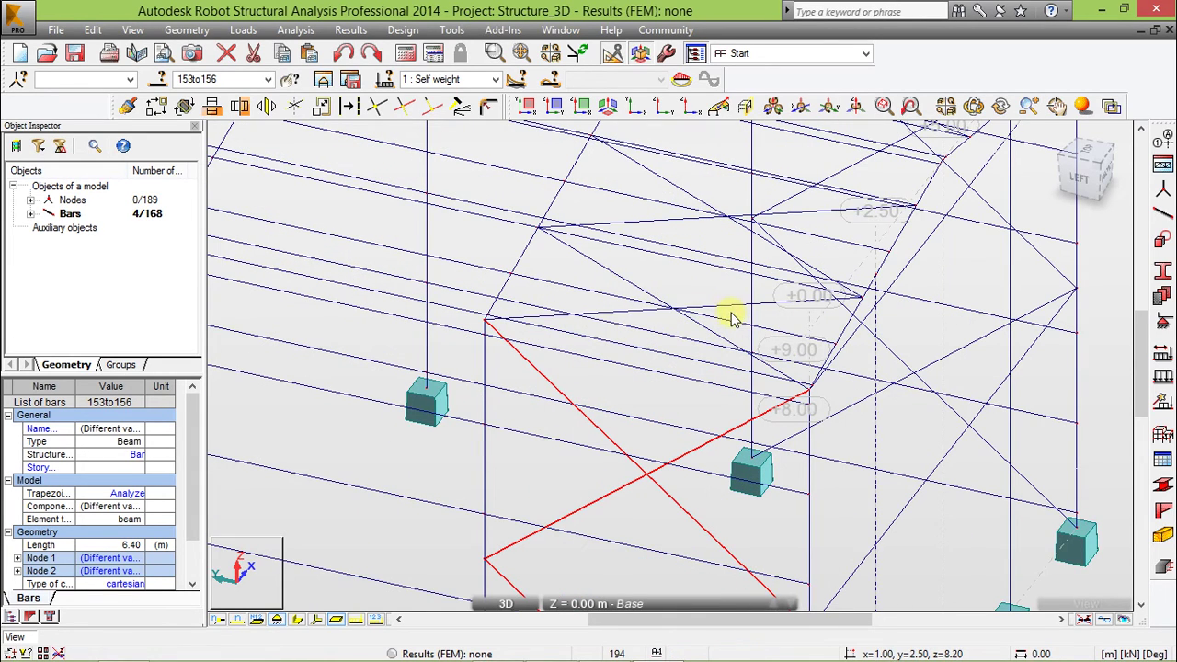
left_click(728, 307, "ctrl")
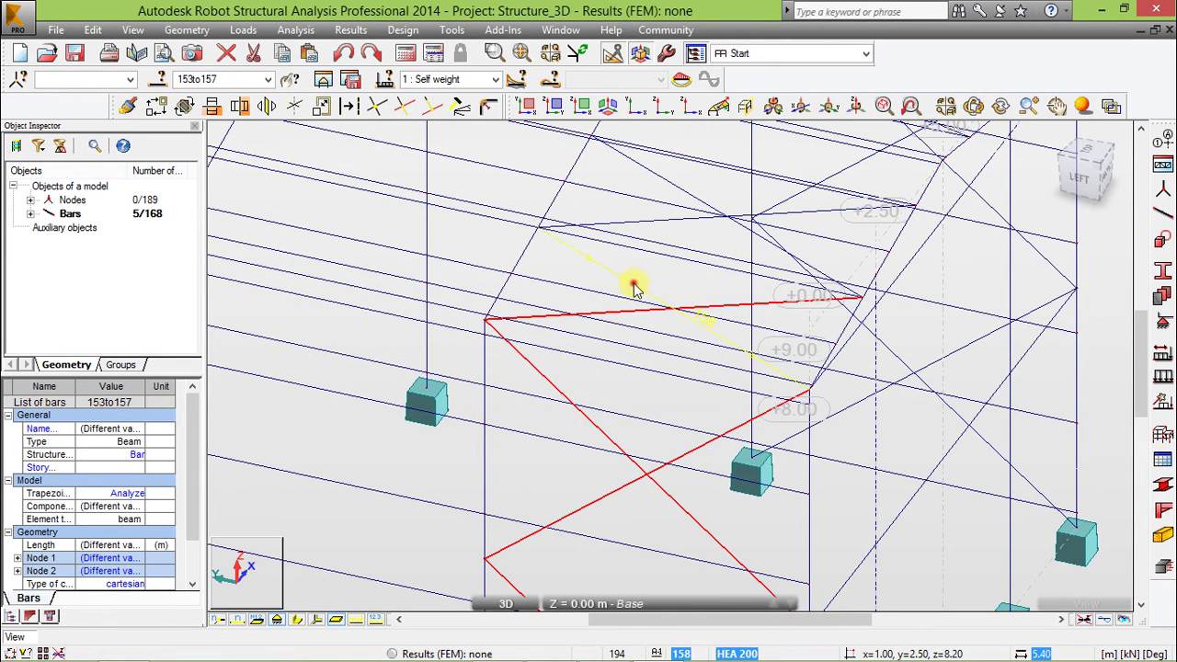
left_click(633, 283, "ctrl")
left_click(656, 224, "ctrl")
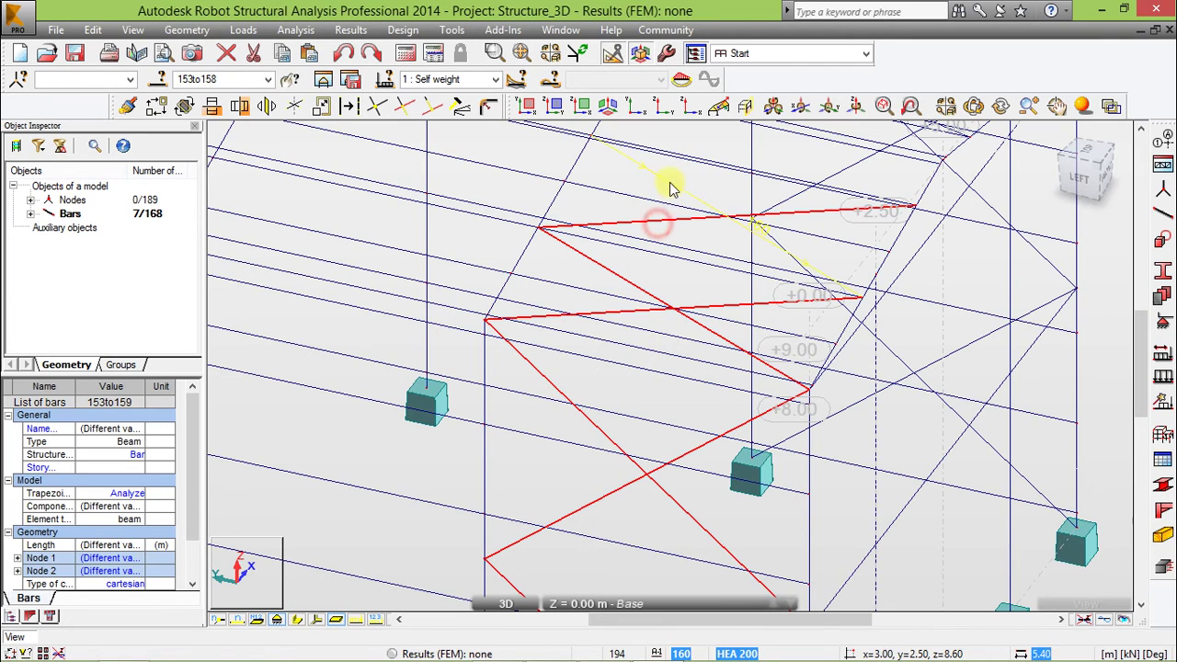
left_click(669, 184, "ctrl")
scroll(668, 303, "down", 3)
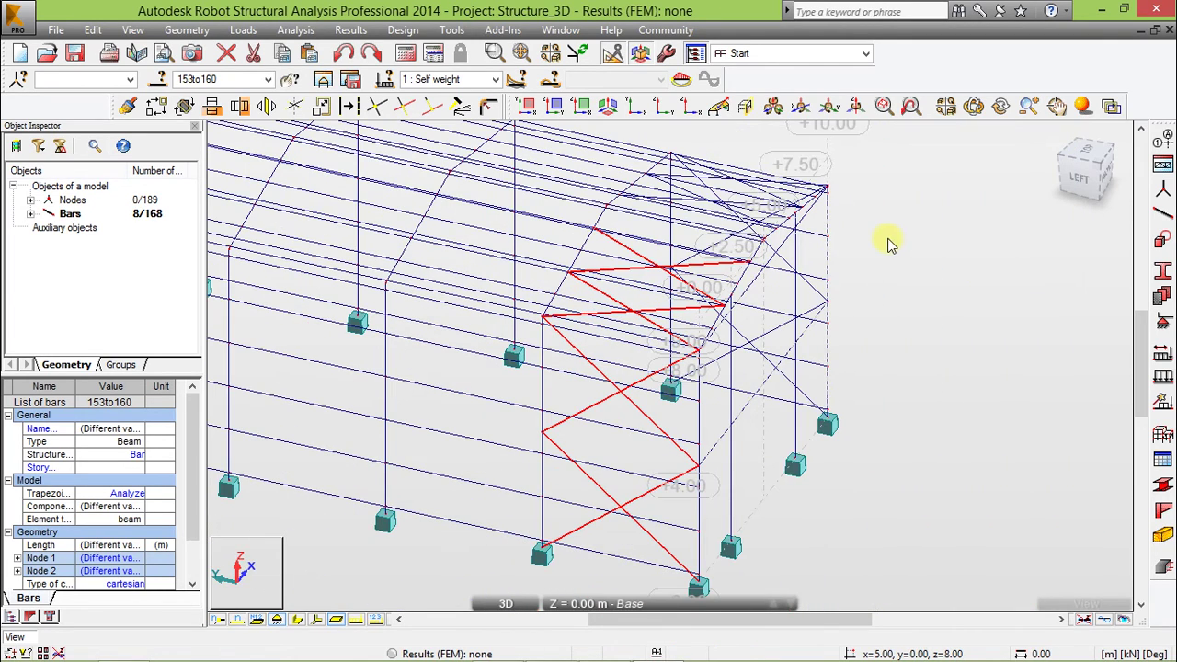
Step: Add the four end-bay roof diagonals on the opposite slope, near the x = 10 eave, to the selection
middle_click_drag(887, 255, 835, 263, "shift")
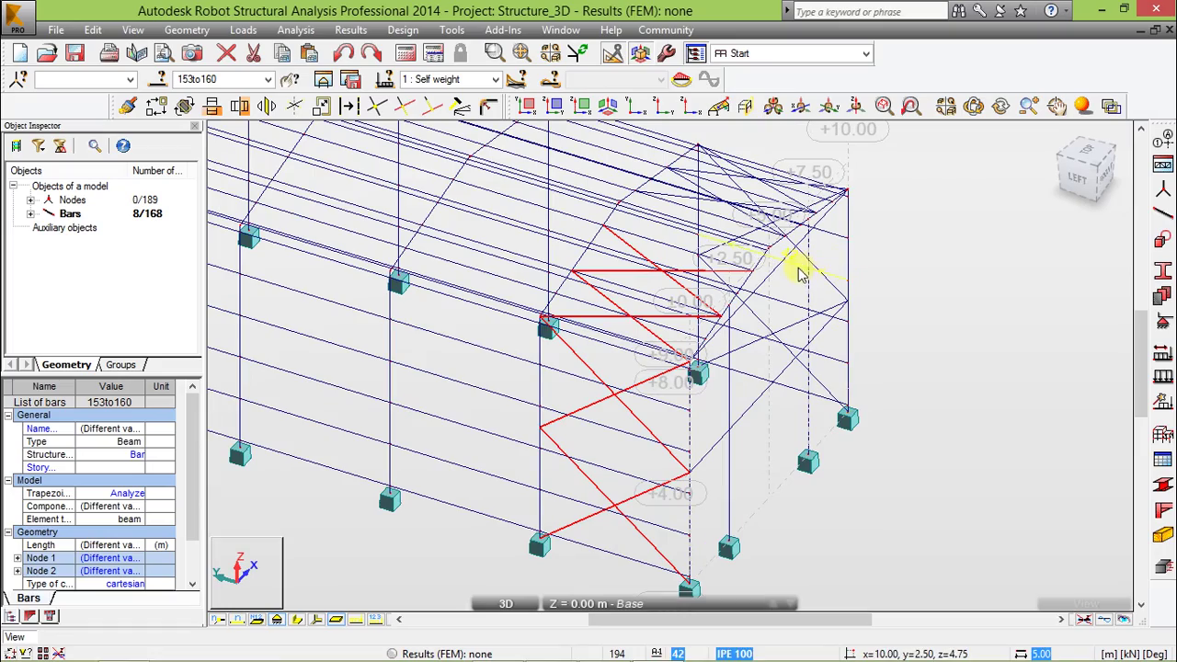
middle_click_drag(946, 263, 696, 439, "shift")
scroll(696, 439, "up", 1)
scroll(694, 319, "up", 3)
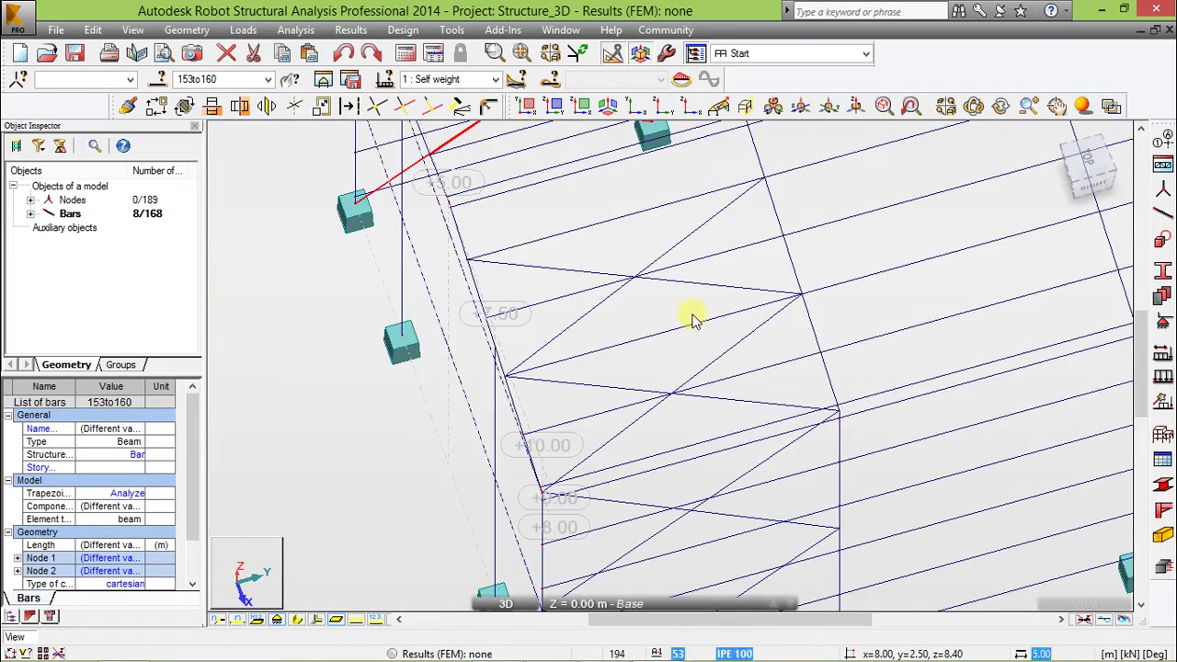
left_click(706, 286)
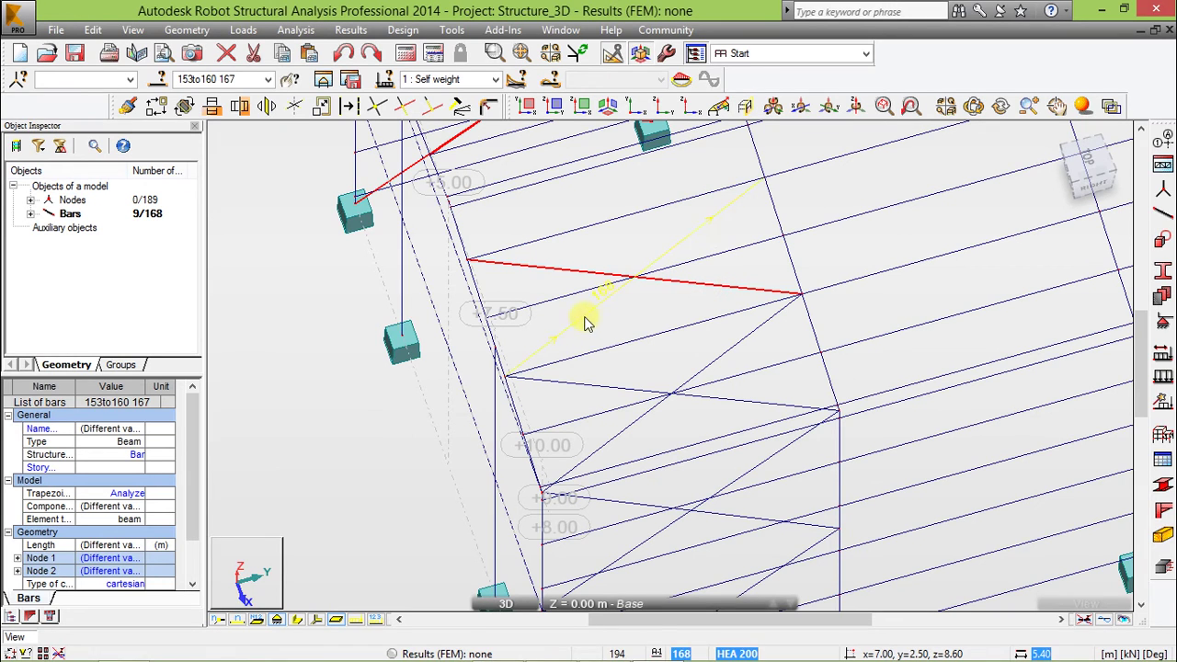
left_click(585, 317)
left_click(735, 342)
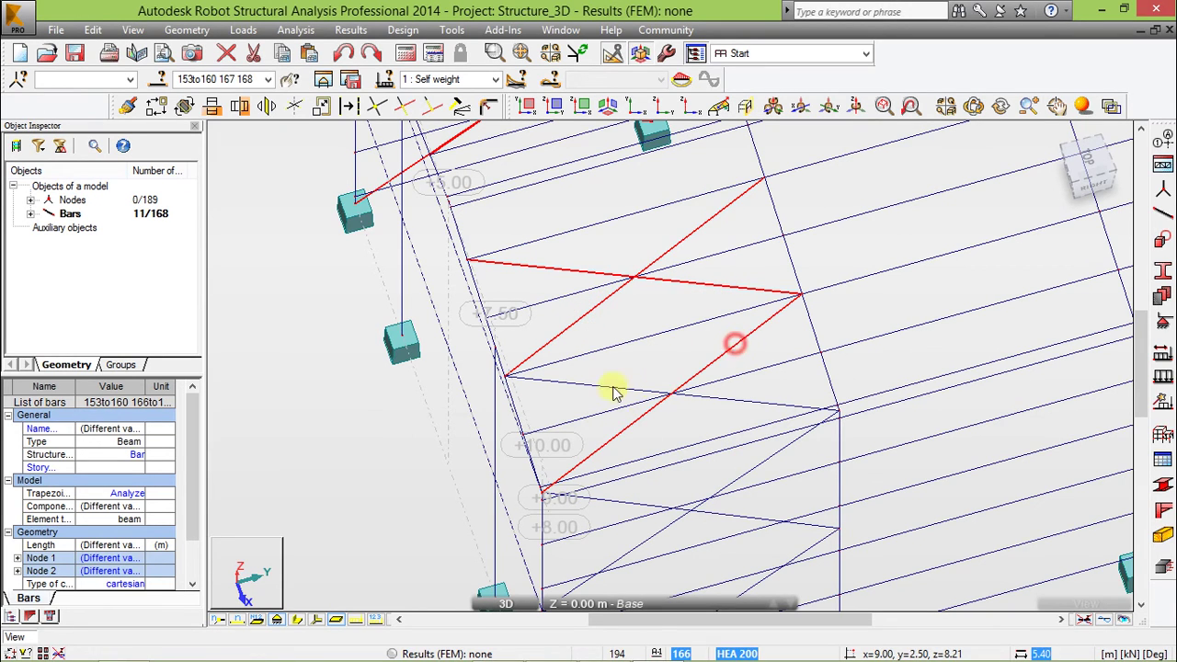
left_click(604, 393)
Step: Add the four end-bay diagonals of the side wall at x = 10 to the selection
scroll(662, 236, "down", 2)
scroll(659, 465, "up", 2)
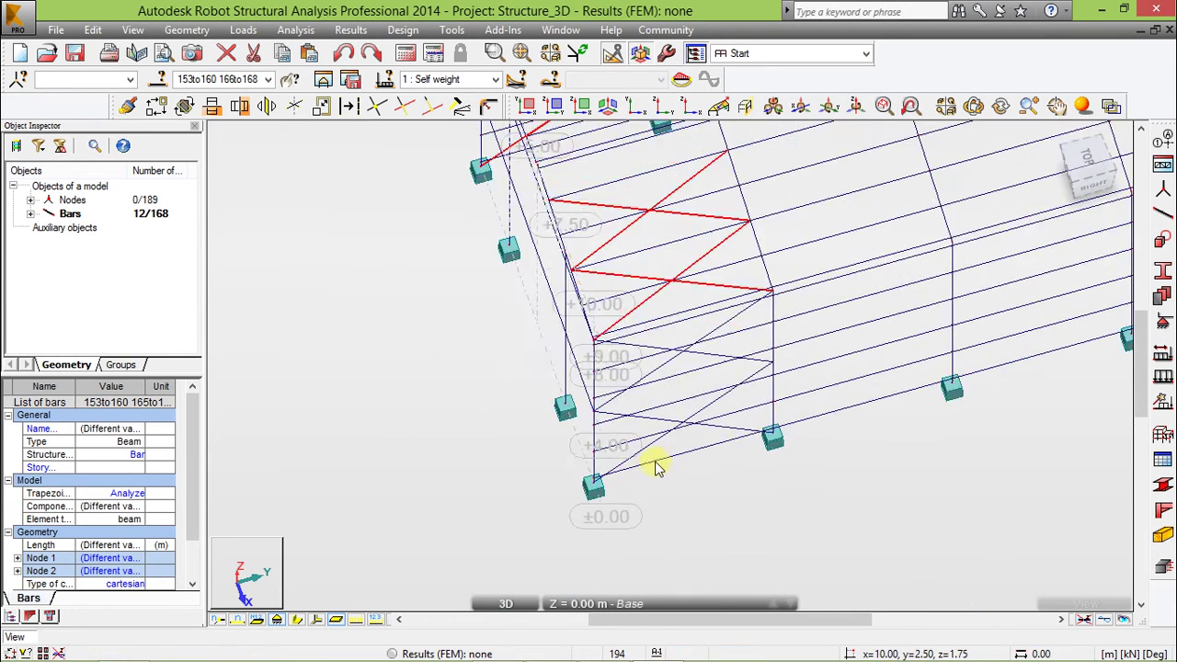
scroll(735, 336, "up", 1)
left_click(740, 292)
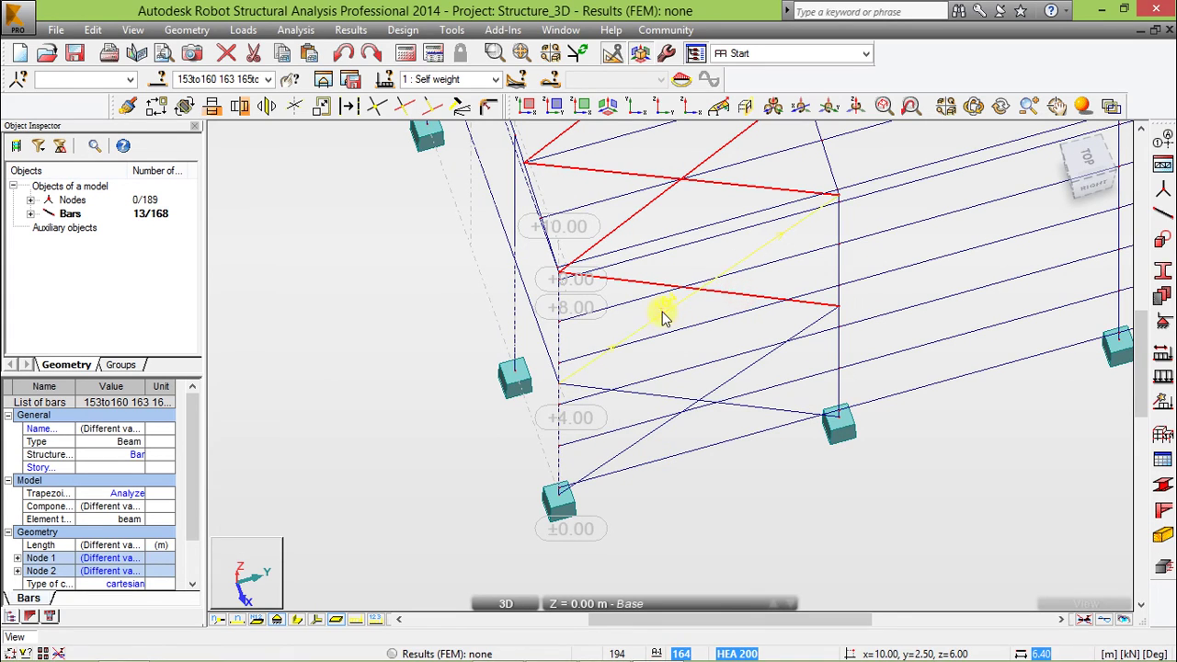
left_click(662, 314)
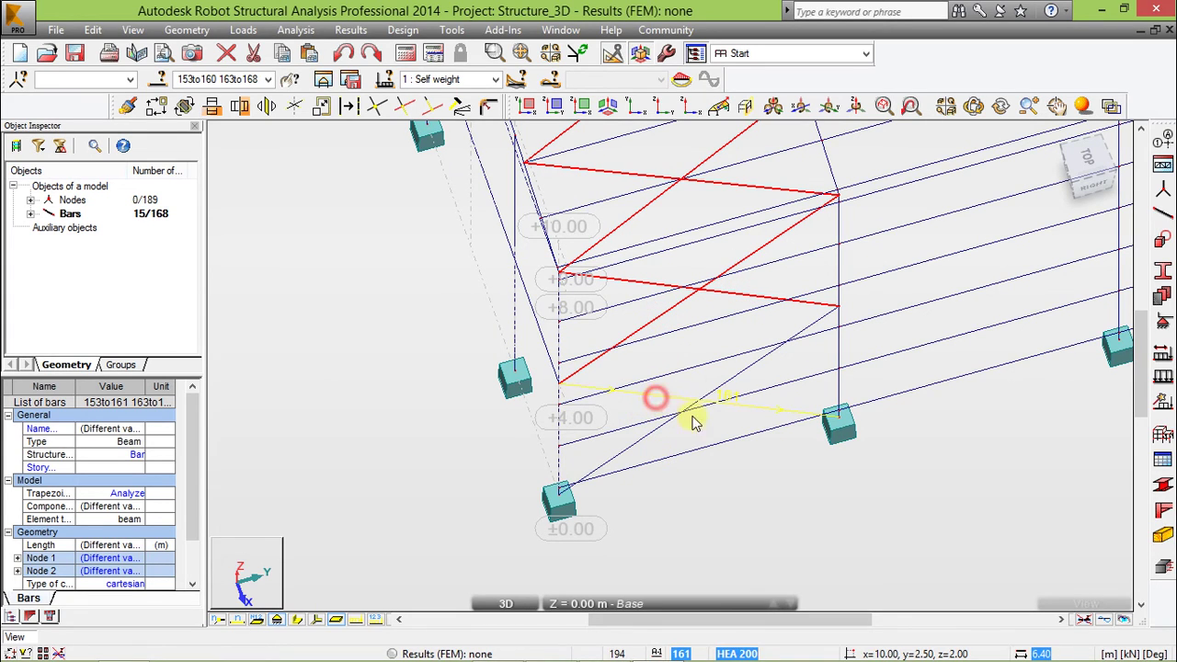
left_click(655, 397)
left_click(744, 372)
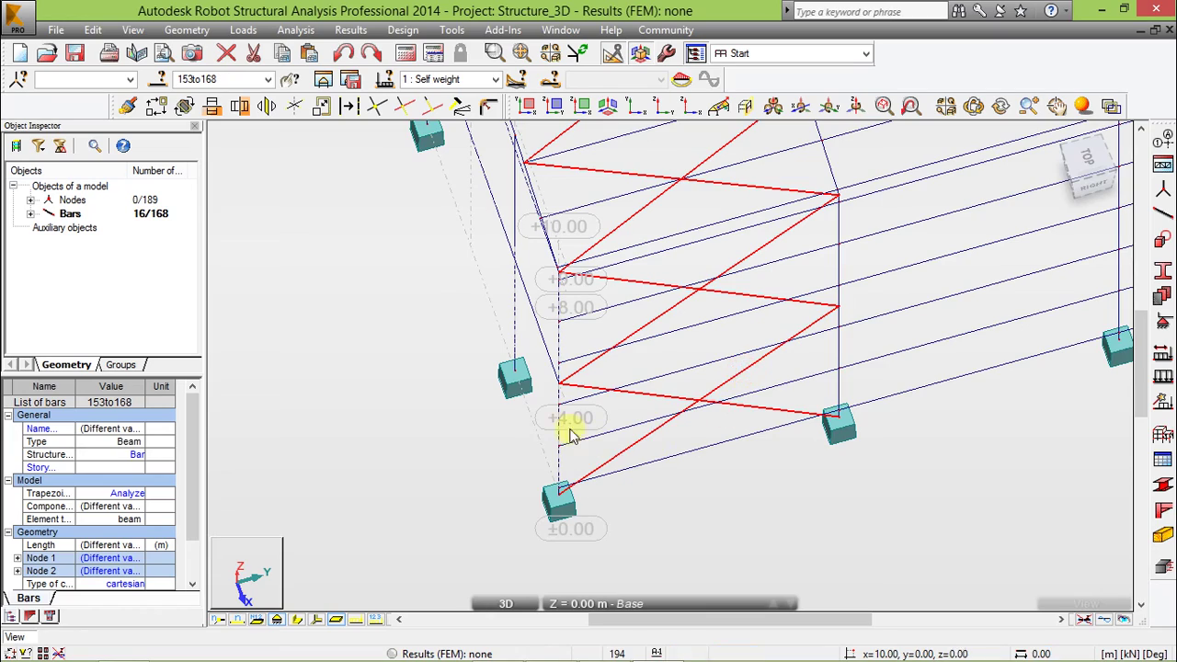
Step: Copy the selected bracing bars once to the opposite end bay with Translation by the vector 0, 20, 0 m, from (10, 0, 0) to (10, 20, 0)
scroll(433, 395, "down", 4)
scroll(841, 326, "up", 1)
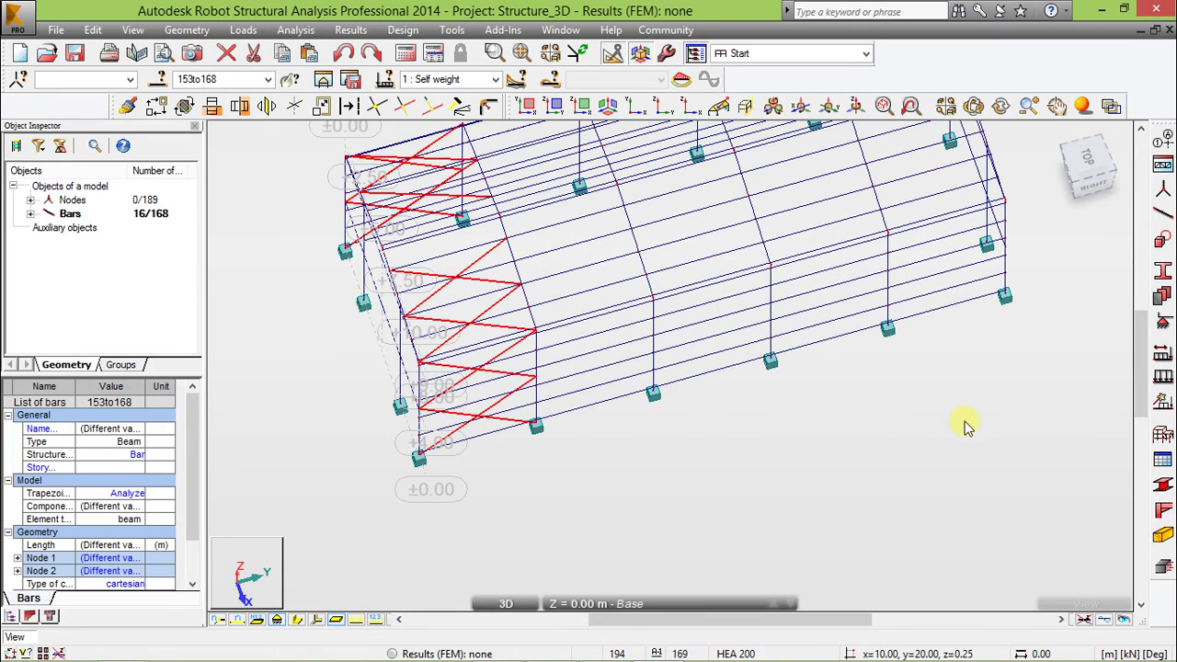
middle_click_drag(966, 426, 925, 412, "shift")
scroll(822, 425, "down", 2)
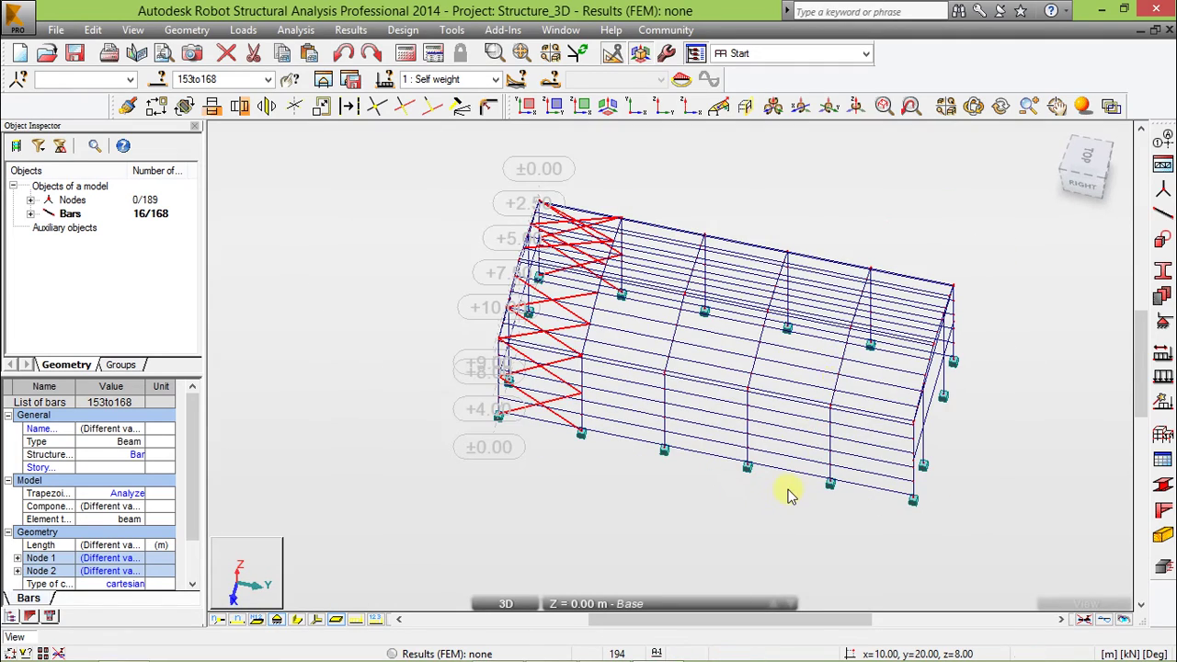
scroll(759, 505, "up", 2)
middle_click_drag(759, 505, 774, 466, "shift")
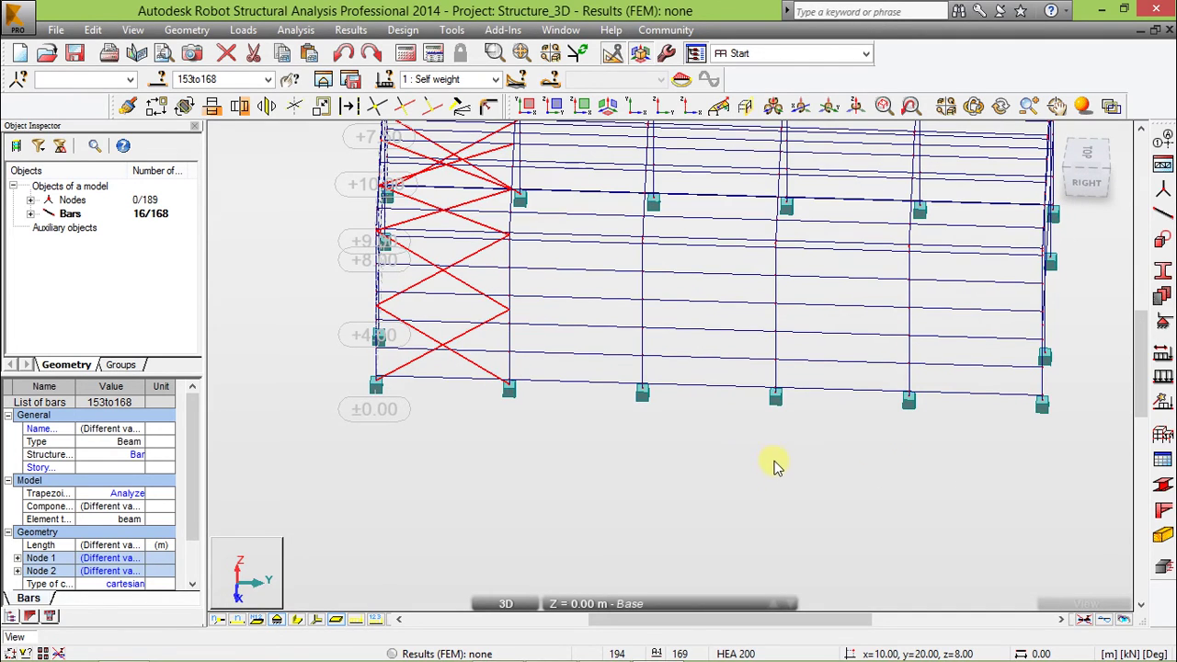
scroll(866, 440, "up", 1)
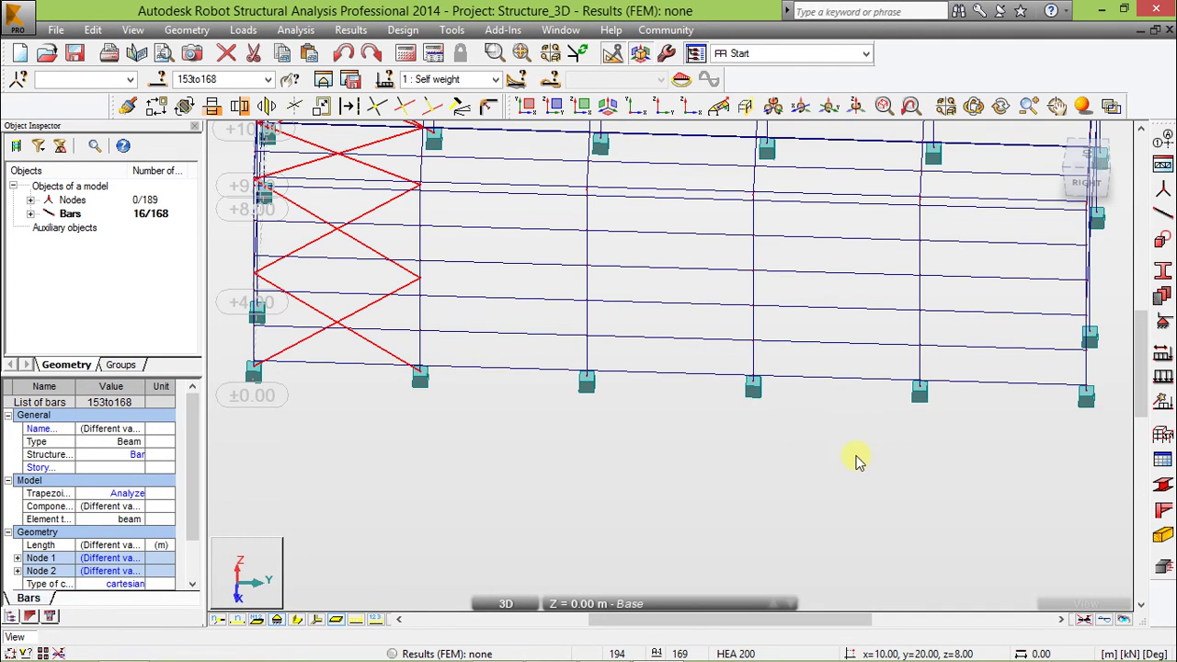
middle_click_drag(570, 518, 518, 471, "shift")
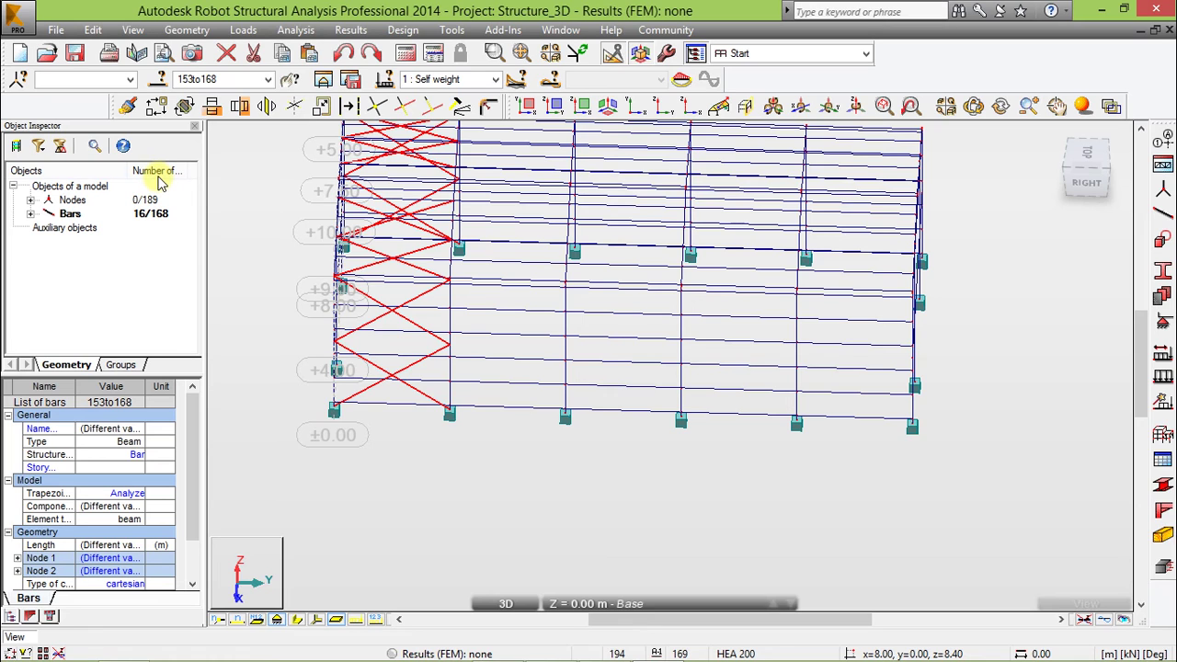
left_click(156, 105)
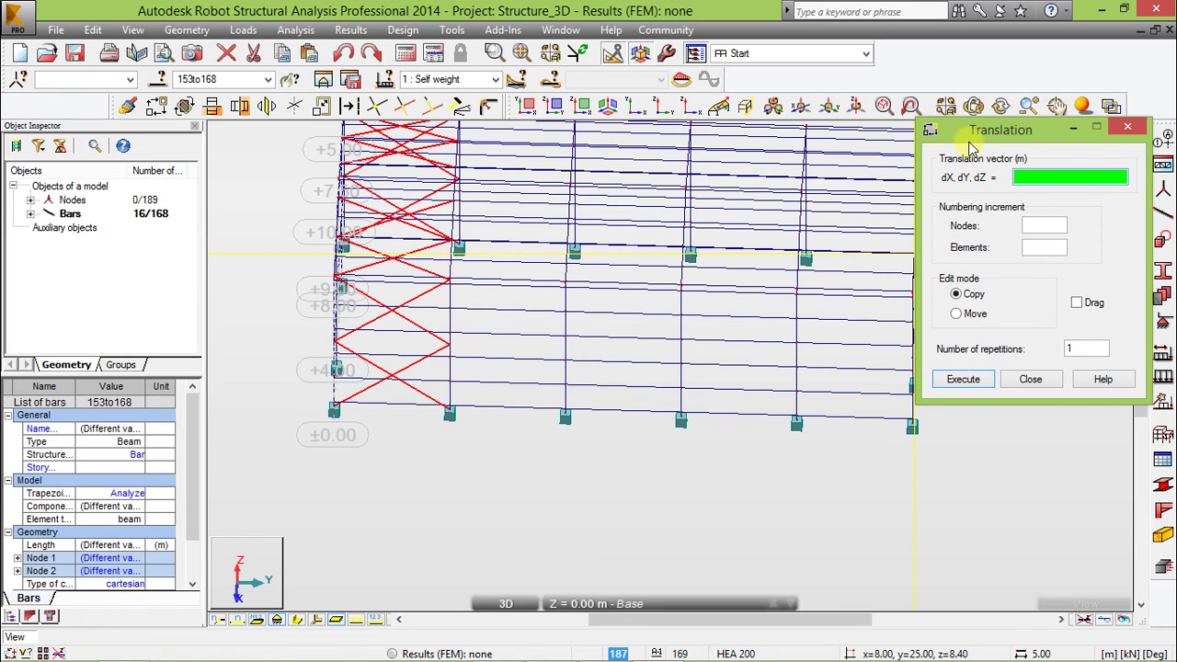
scroll(334, 411, "up", 5)
left_click(340, 410)
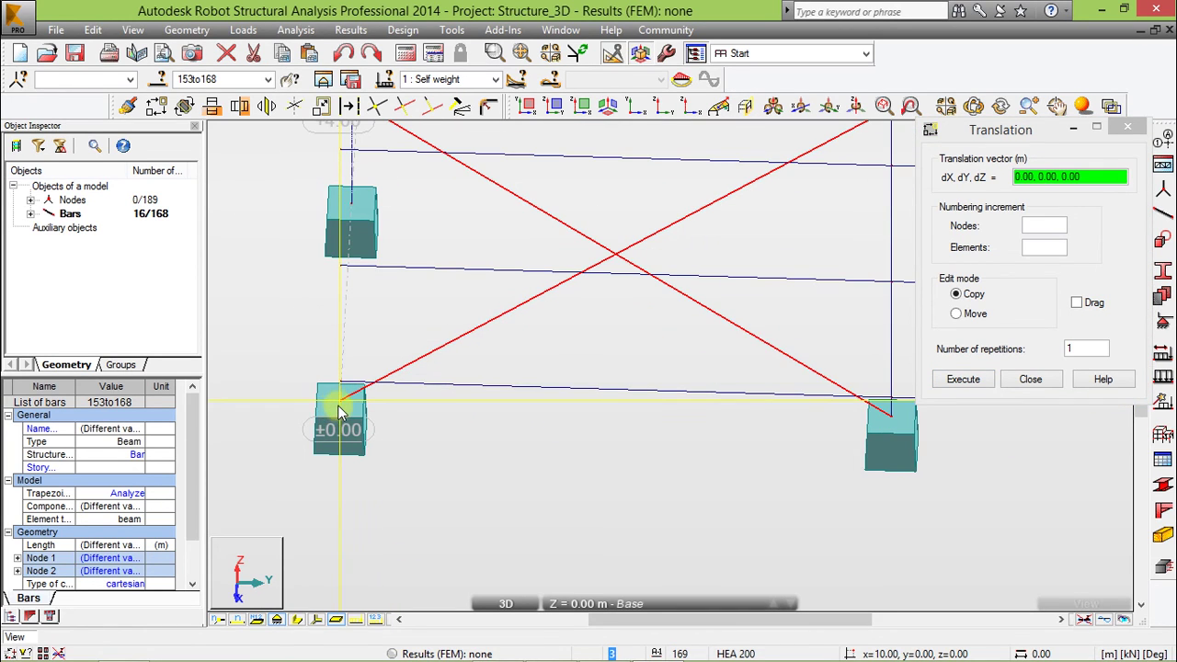
scroll(301, 410, "down", 8)
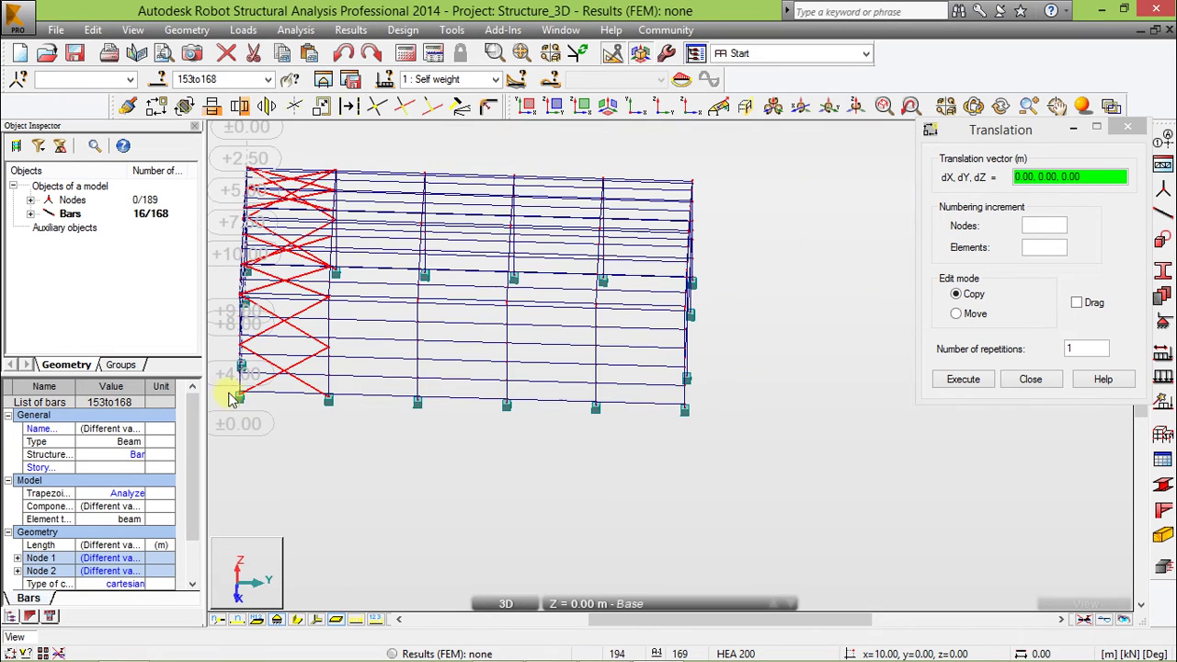
scroll(593, 410, "up", 5)
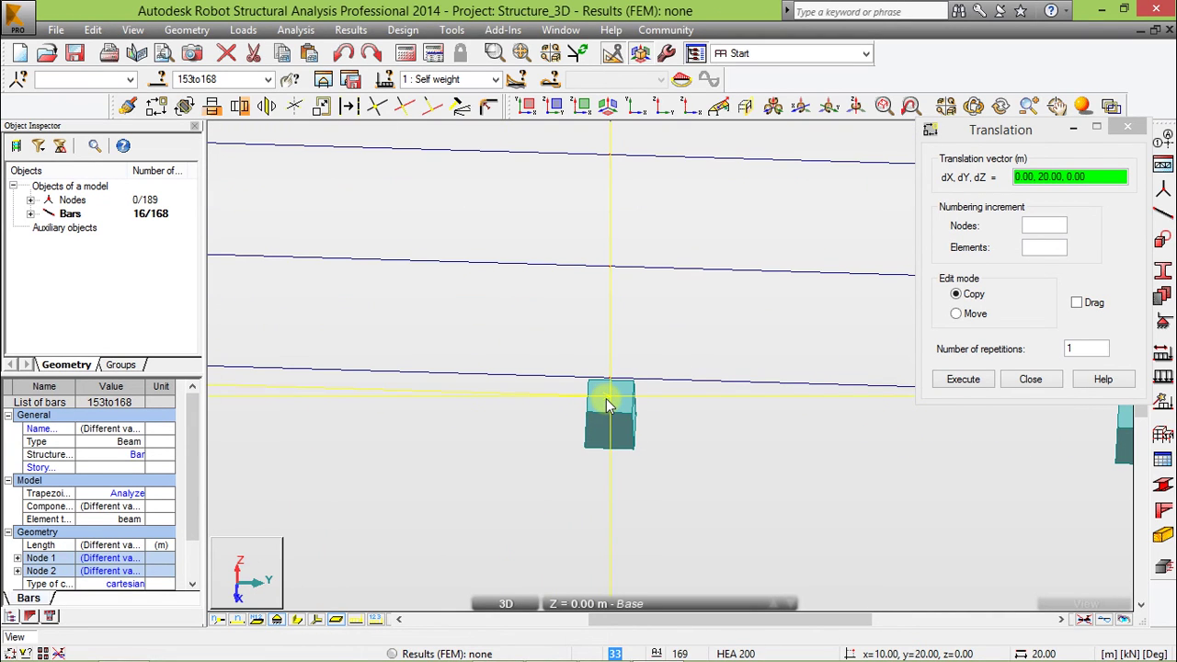
left_click(606, 403)
scroll(481, 414, "down", 5)
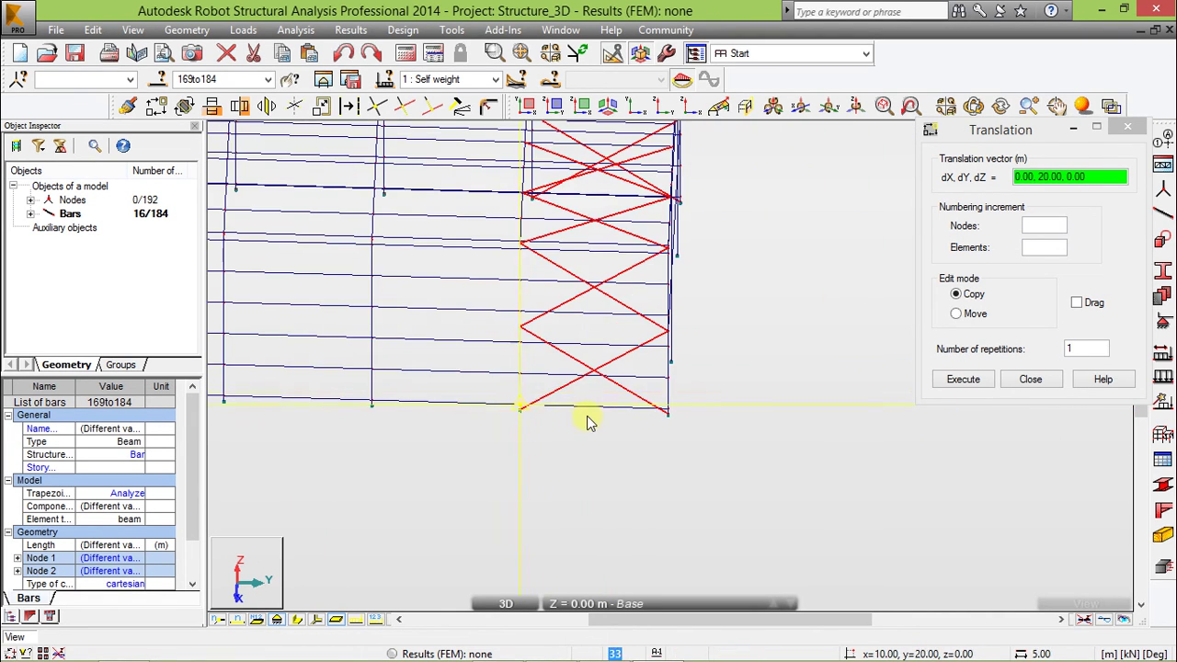
left_click(1032, 380)
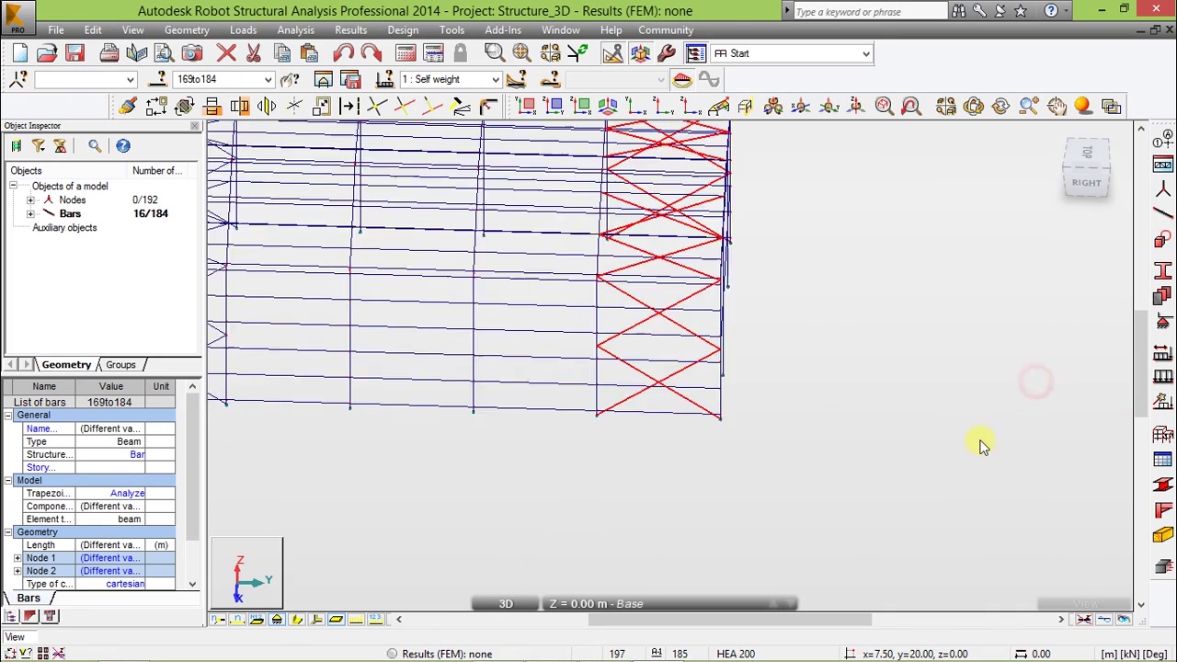
Step: Inspect the bracing of both end bays in 3D from different sides of the hall
scroll(985, 404, "down", 3)
left_click(1056, 138)
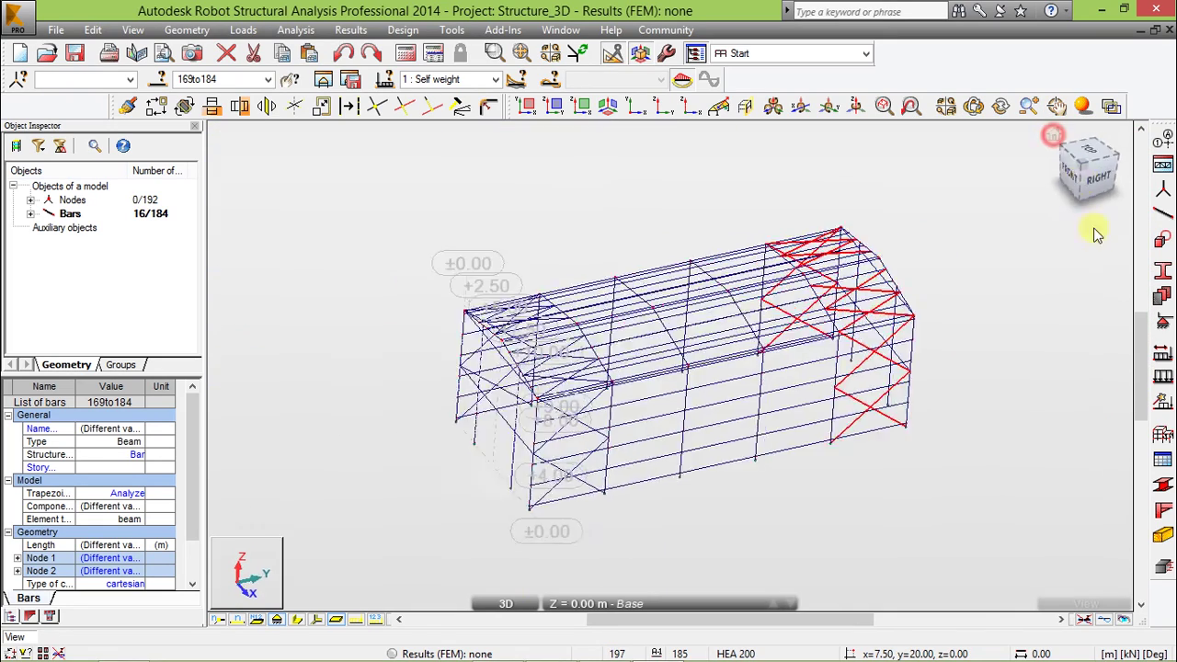
middle_click_drag(538, 430, 496, 415, "shift")
middle_click_drag(970, 504, 950, 447, "shift")
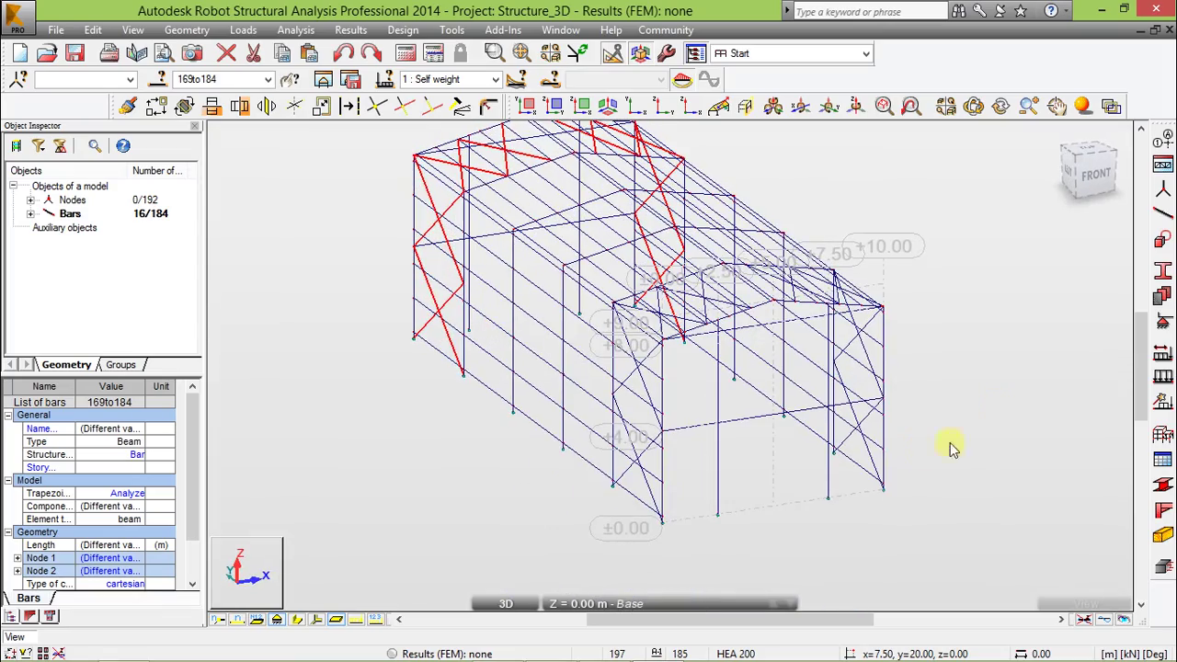